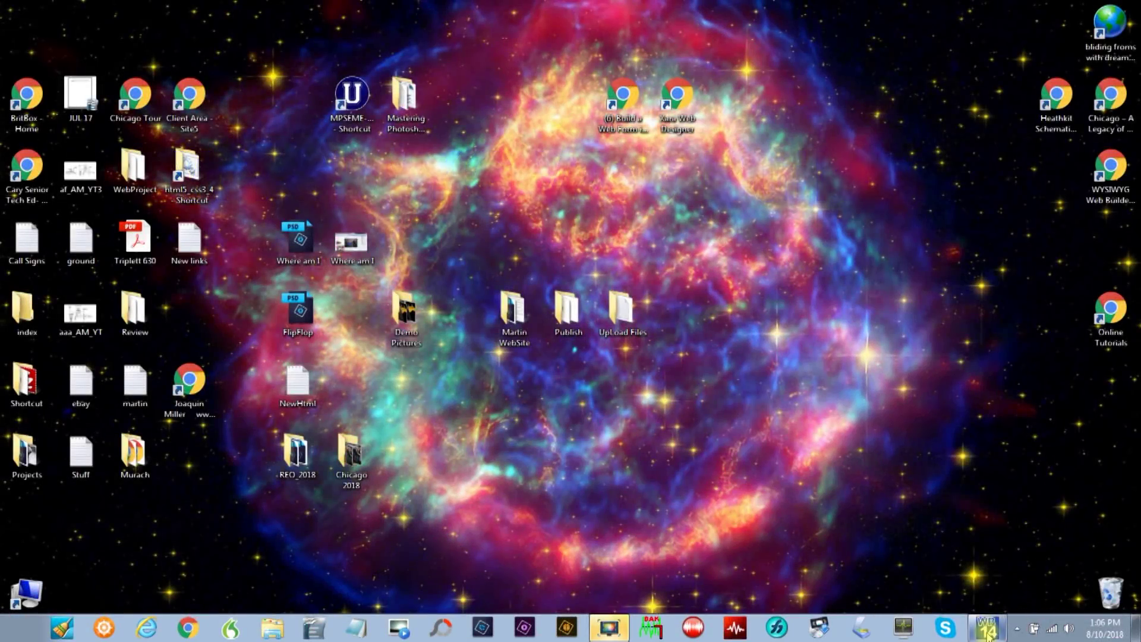
- Launch WYSIWYG Web Builder and create a new blank site, Untitled4
{"action": "left_click", "coordinate": [986, 632]}
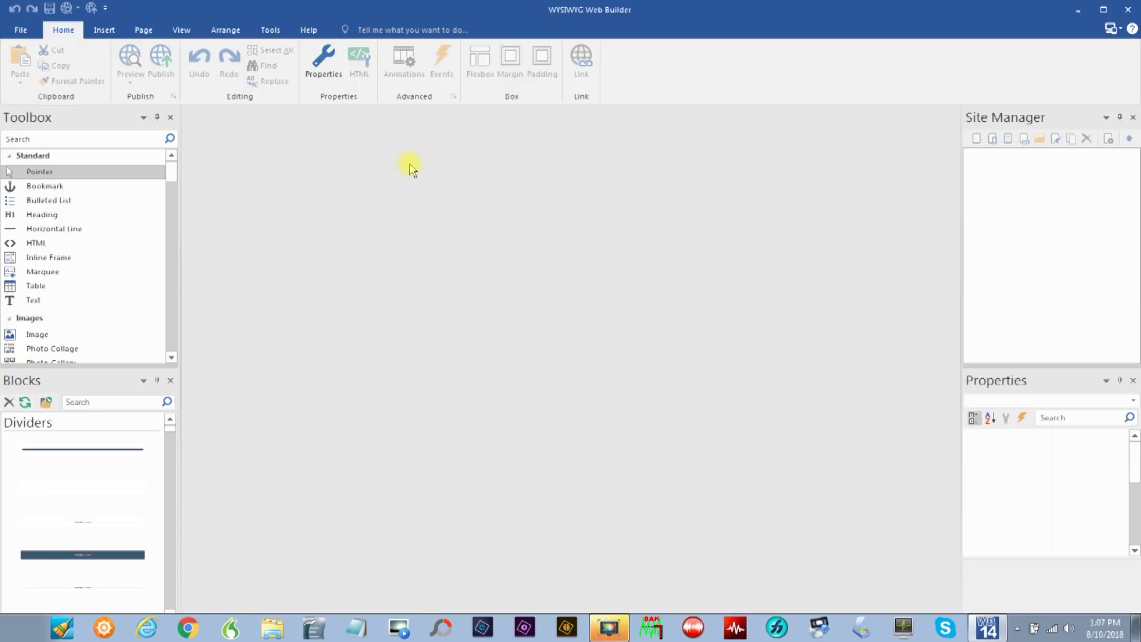
{"action": "left_click", "coordinate": [20, 30]}
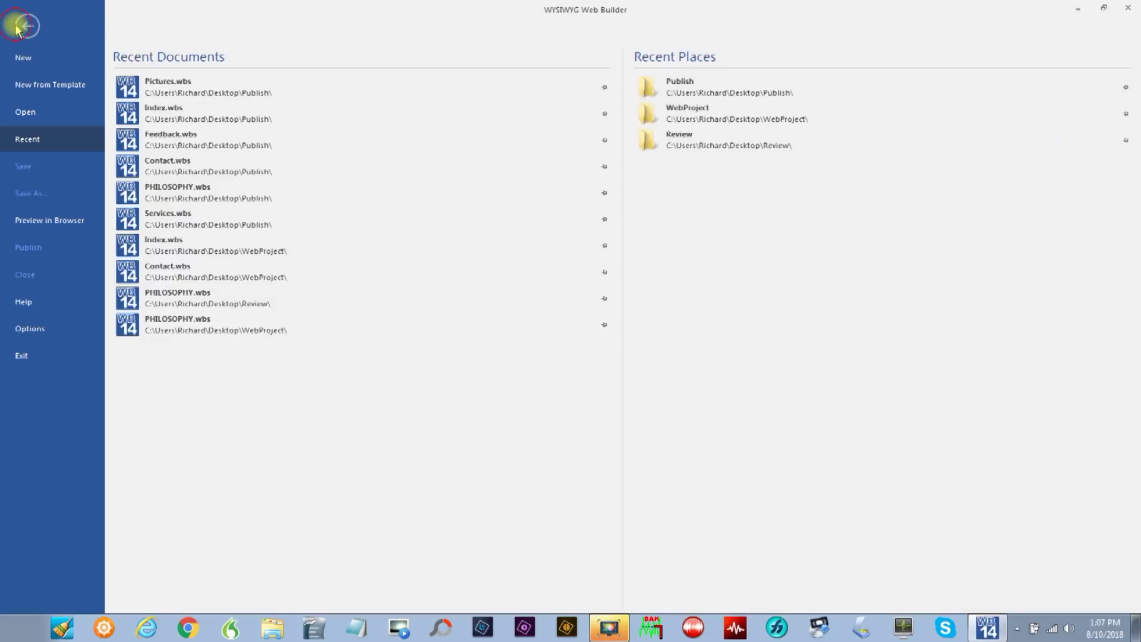
{"action": "left_click", "coordinate": [22, 59]}
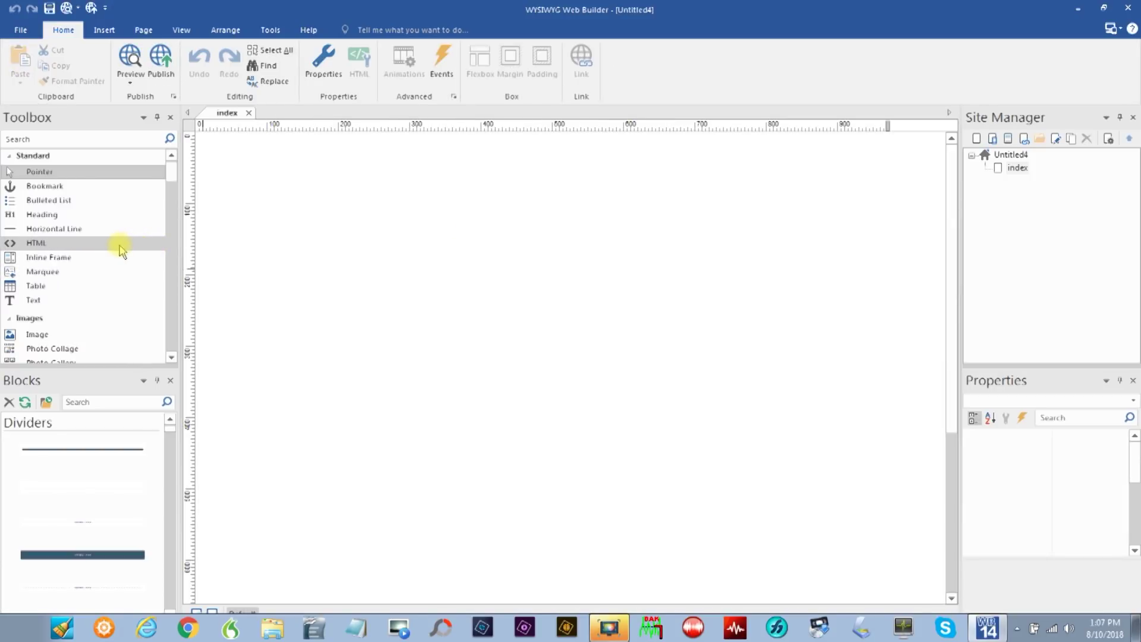
{"action": "left_click", "coordinate": [37, 244]}
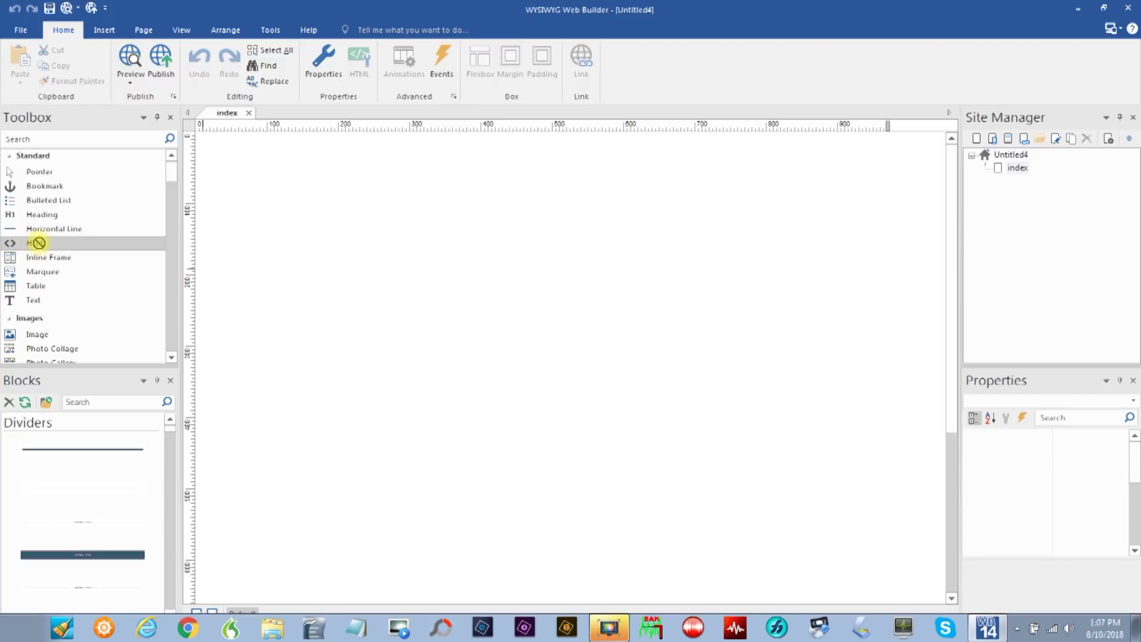
- Draw an HTML object across the index page, sized 1031 × 813 at 9, 9
{"action": "left_click", "coordinate": [201, 139]}
{"action": "left_click_drag", "start_coordinate": [201, 138], "coordinate": [936, 637]}
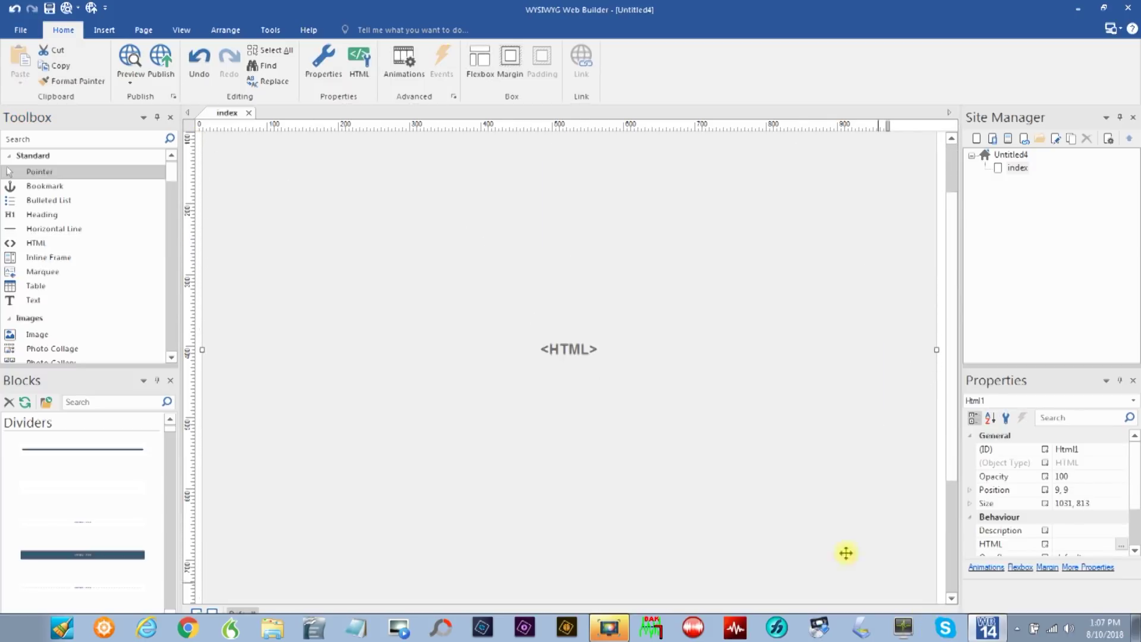
{"action": "left_click_drag", "start_coordinate": [951, 267], "coordinate": [950, 208]}
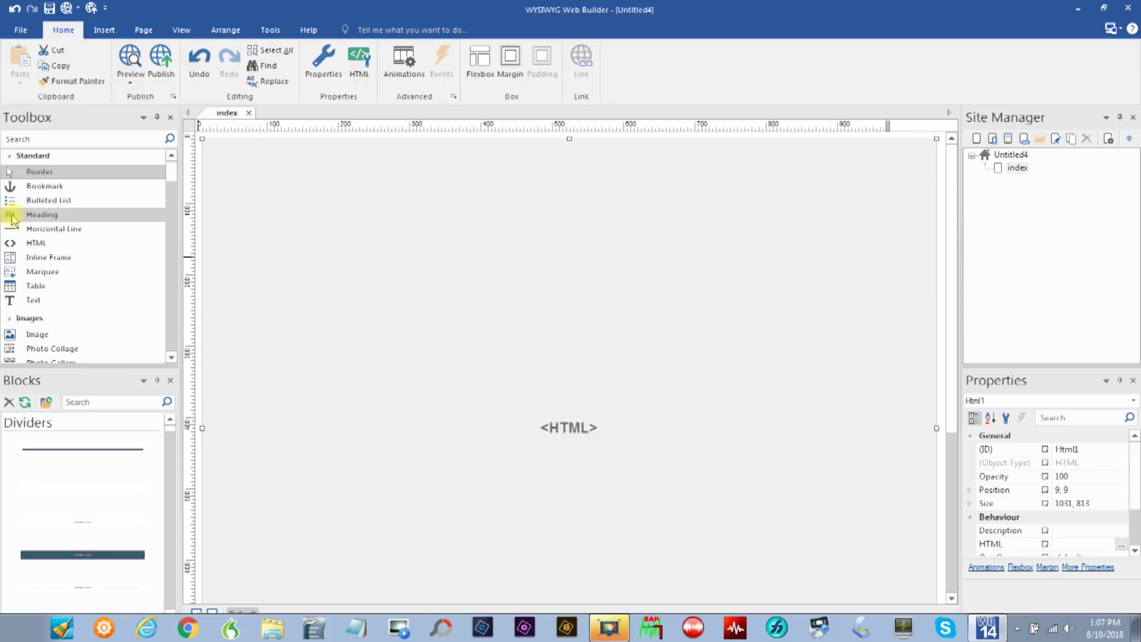
- Add a centre-aligned 'My Web Site' heading at 347, 45, sized 276 × 38
{"action": "left_click", "coordinate": [42, 214]}
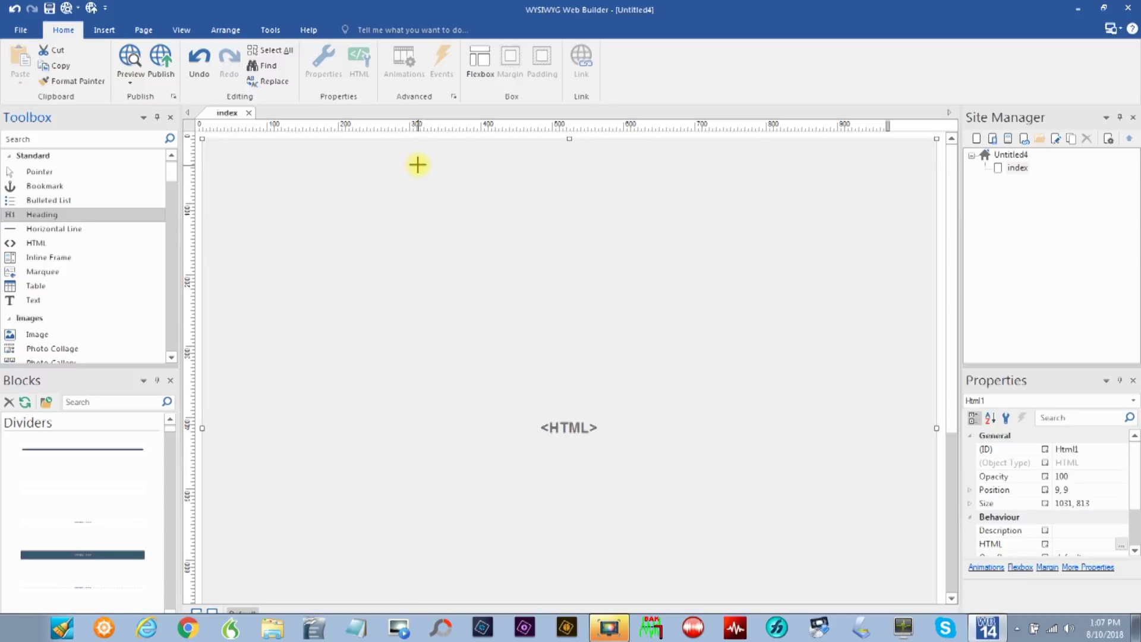
{"action": "mouse_move", "coordinate": [417, 164]}
{"action": "left_mouse_down"}
{"action": "mouse_move", "coordinate": [601, 214]}
{"action": "mouse_move", "coordinate": [614, 203]}
{"action": "left_mouse_up"}
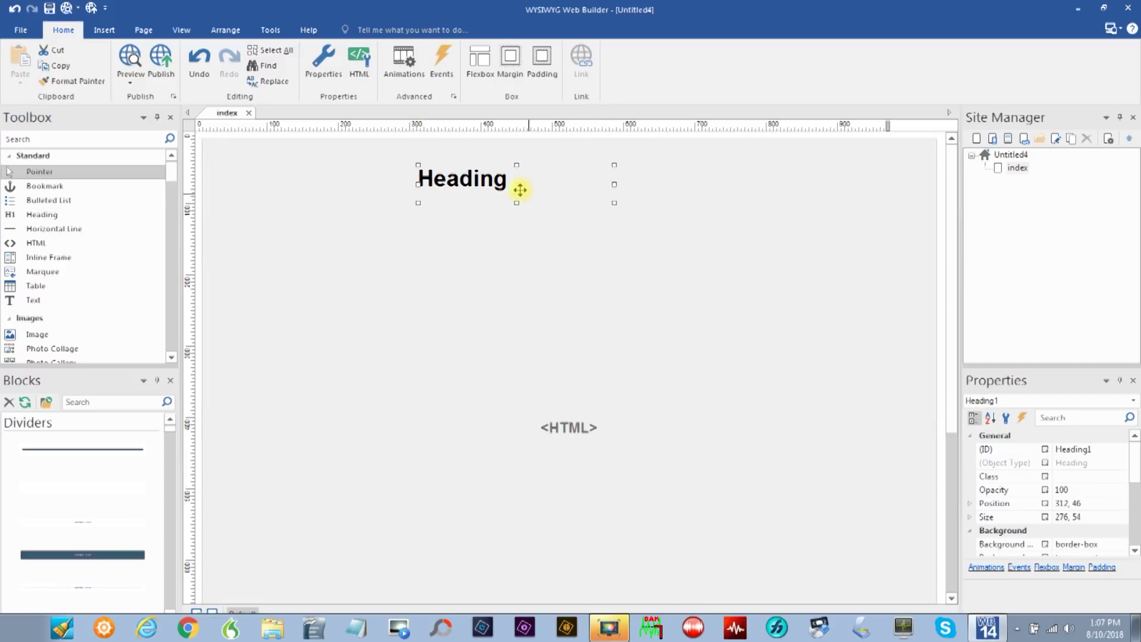
{"action": "double_click", "coordinate": [501, 182]}
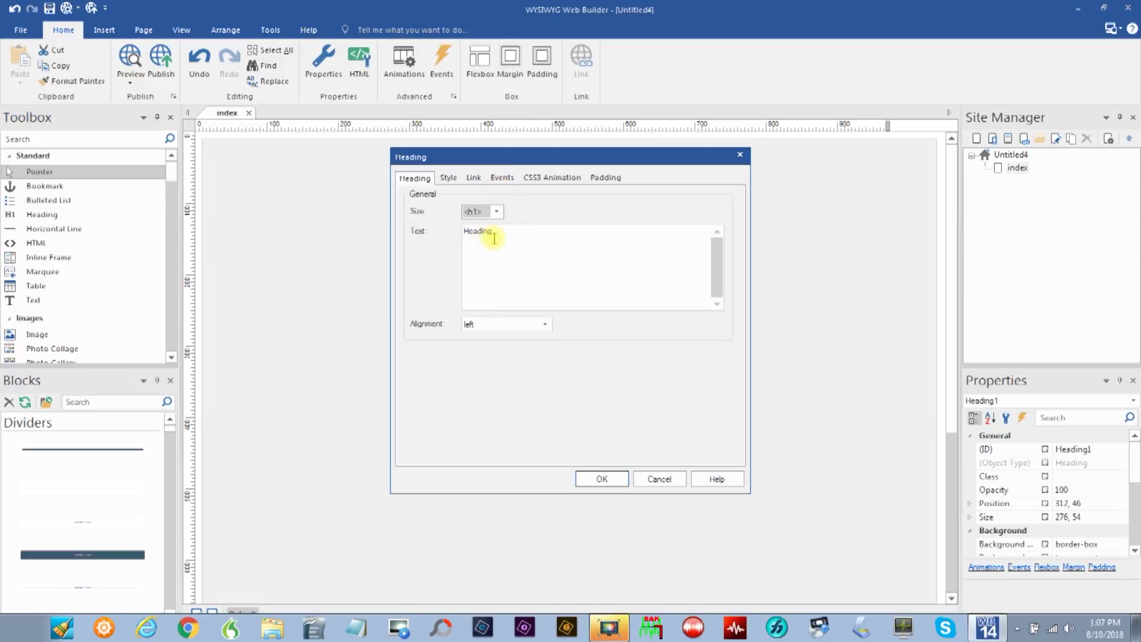
{"action": "left_click_drag", "start_coordinate": [501, 233], "coordinate": [450, 235]}
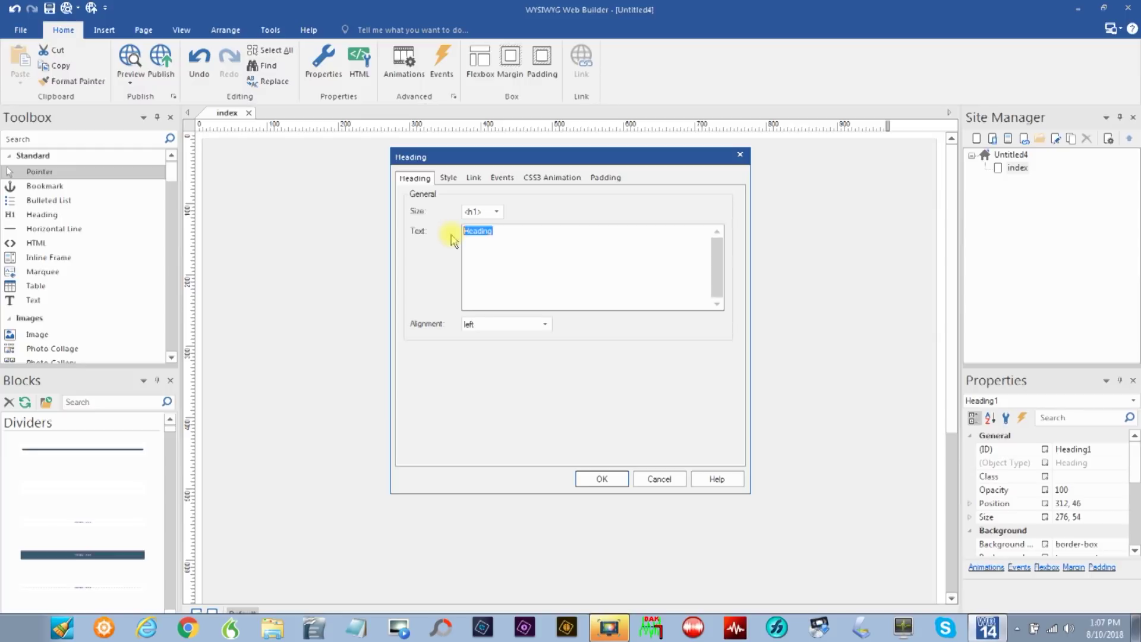
{"action": "type", "text": "My"}
{"action": "type", "text": "e We"}
{"action": "type", "text": "b "}
{"action": "type", "text": "Sit"}
{"action": "type", "text": "e"}
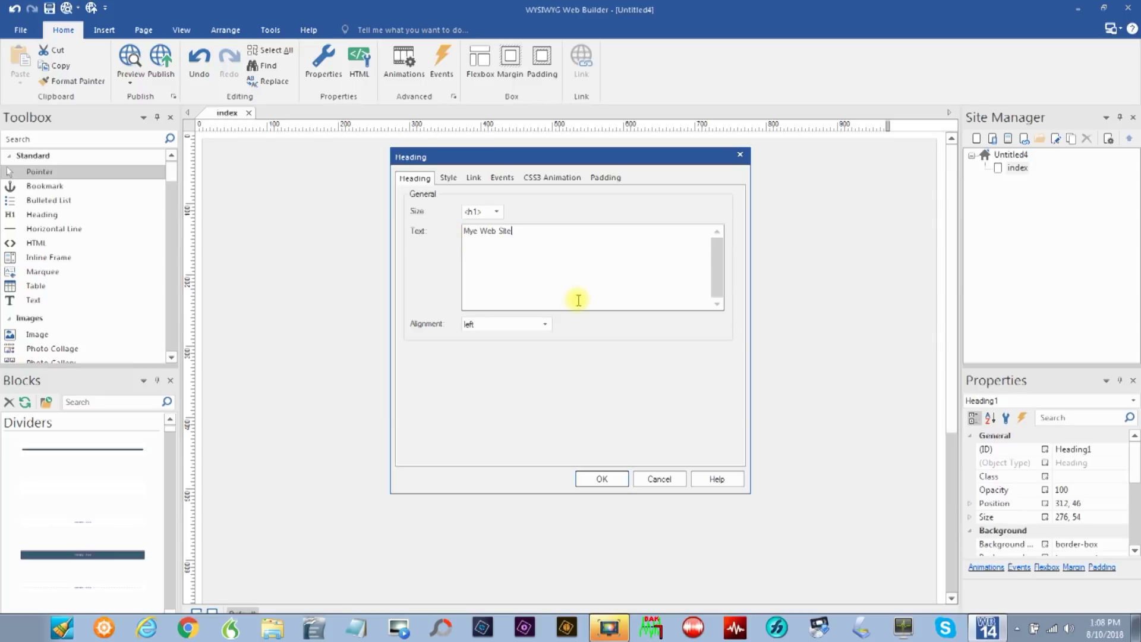
{"action": "left_click", "coordinate": [477, 232]}
{"action": "left_click", "coordinate": [479, 232]}
{"action": "key", "text": "BackSpace"}
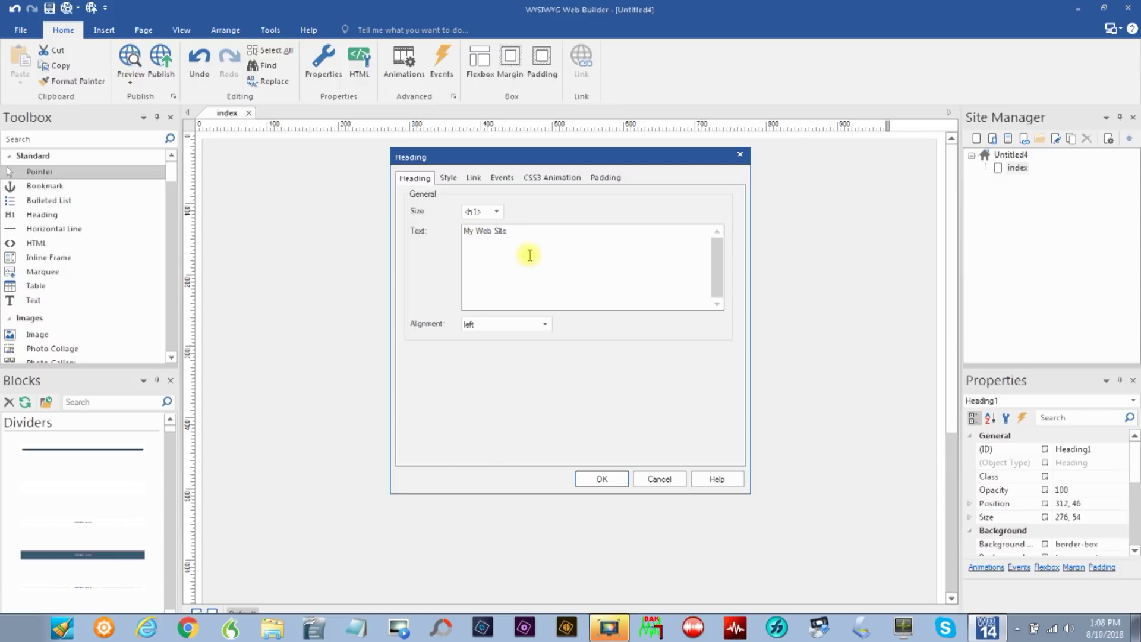
{"action": "left_click", "coordinate": [544, 324]}
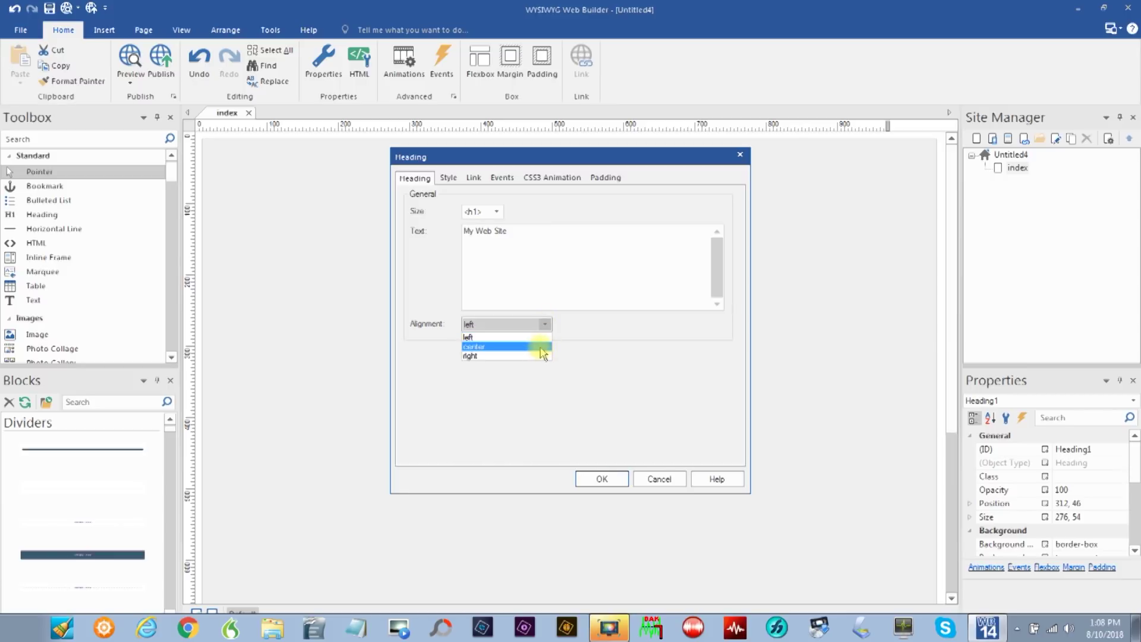
{"action": "left_click", "coordinate": [541, 347]}
{"action": "left_click", "coordinate": [601, 480]}
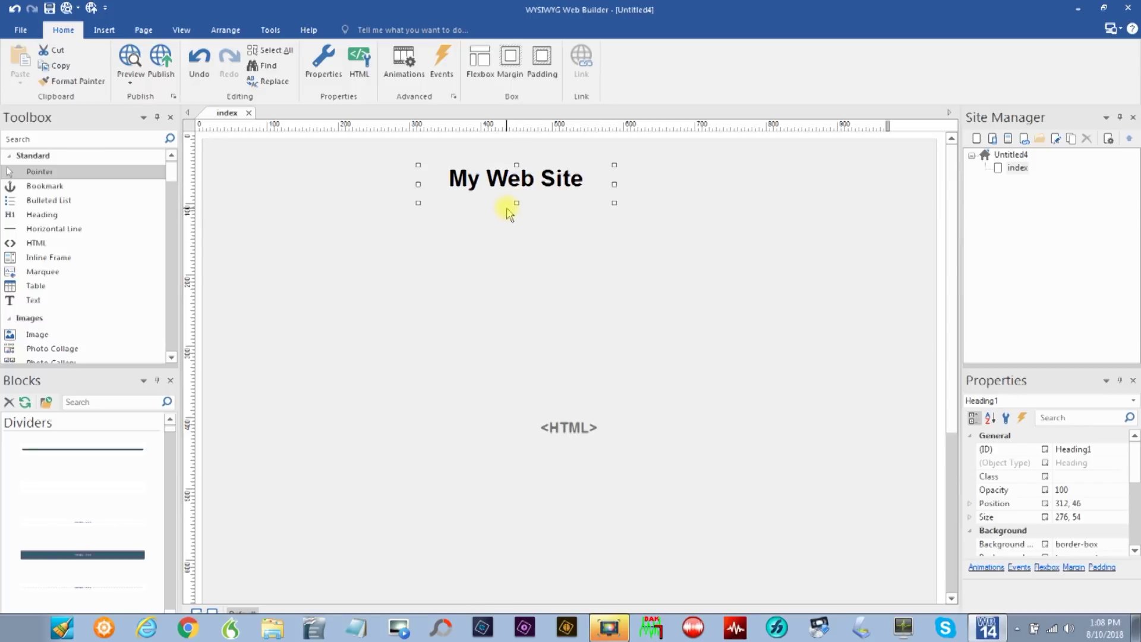
{"action": "left_click_drag", "start_coordinate": [516, 204], "coordinate": [533, 178]}
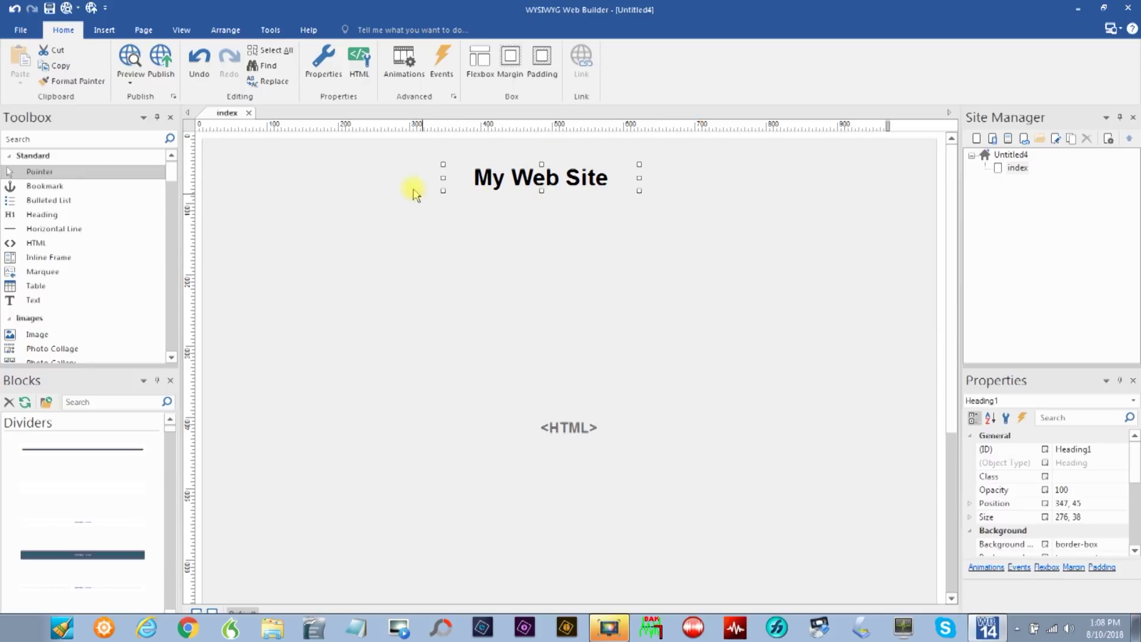
{"action": "left_click", "coordinate": [131, 60]}
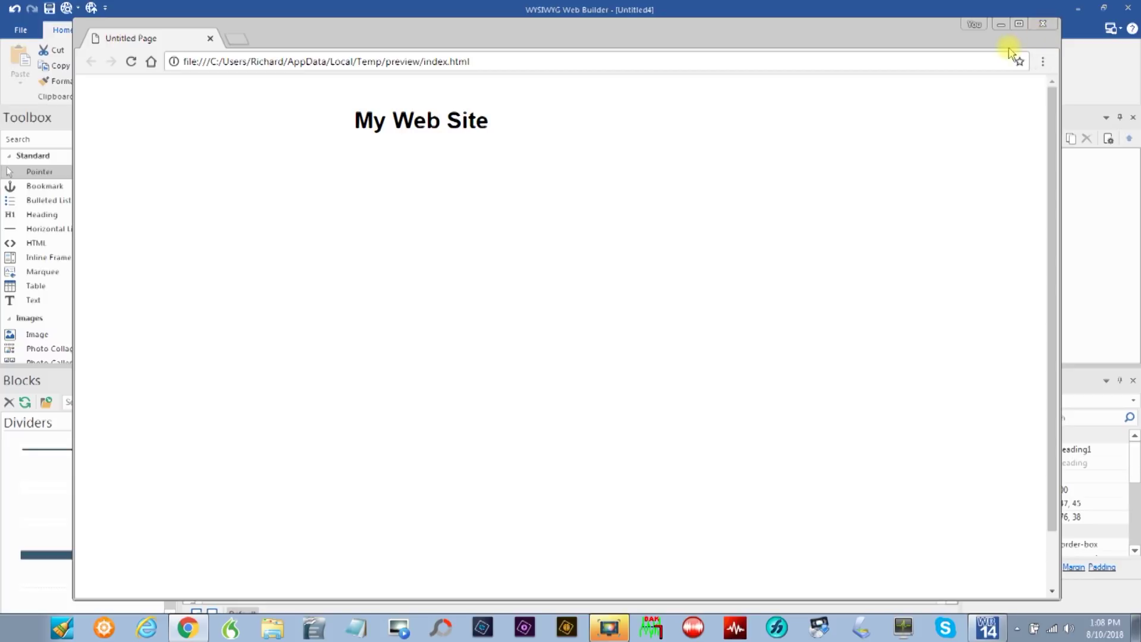
{"action": "left_click", "coordinate": [1043, 29]}
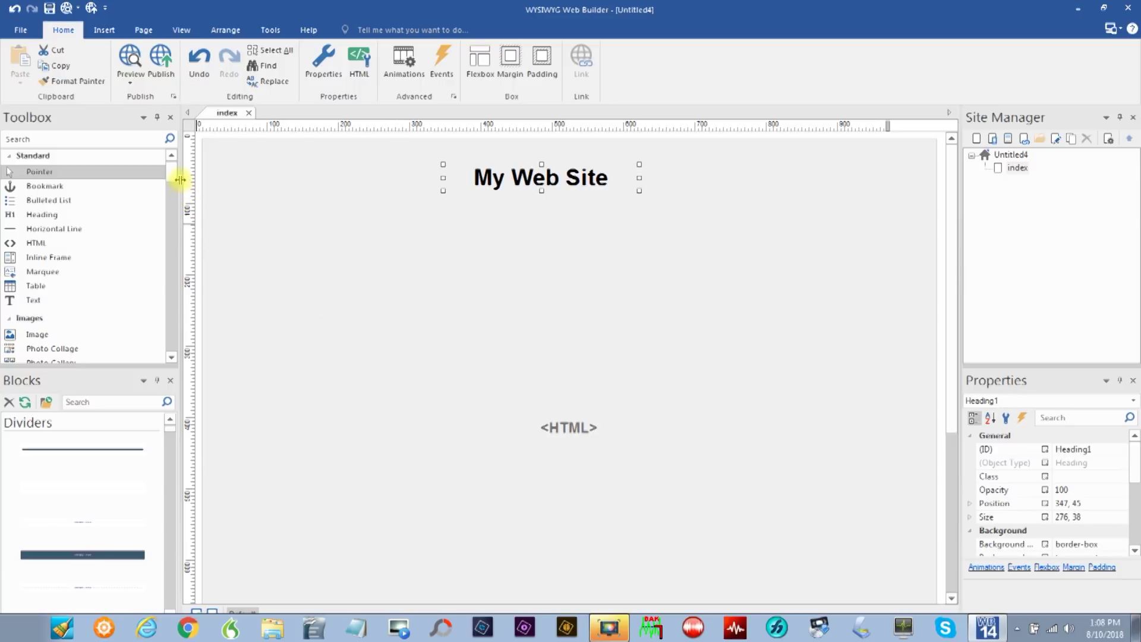
- Place a photo gallery below the heading at 173, 165 and open its settings
{"action": "left_click_drag", "start_coordinate": [174, 177], "coordinate": [174, 194]}
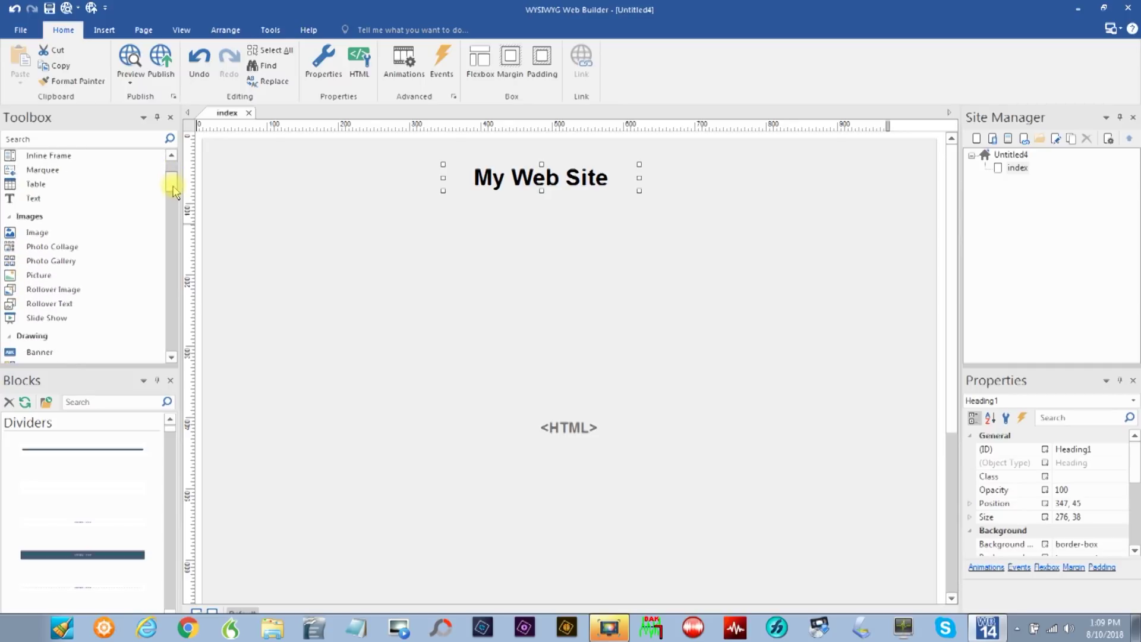
{"action": "left_click", "coordinate": [36, 261]}
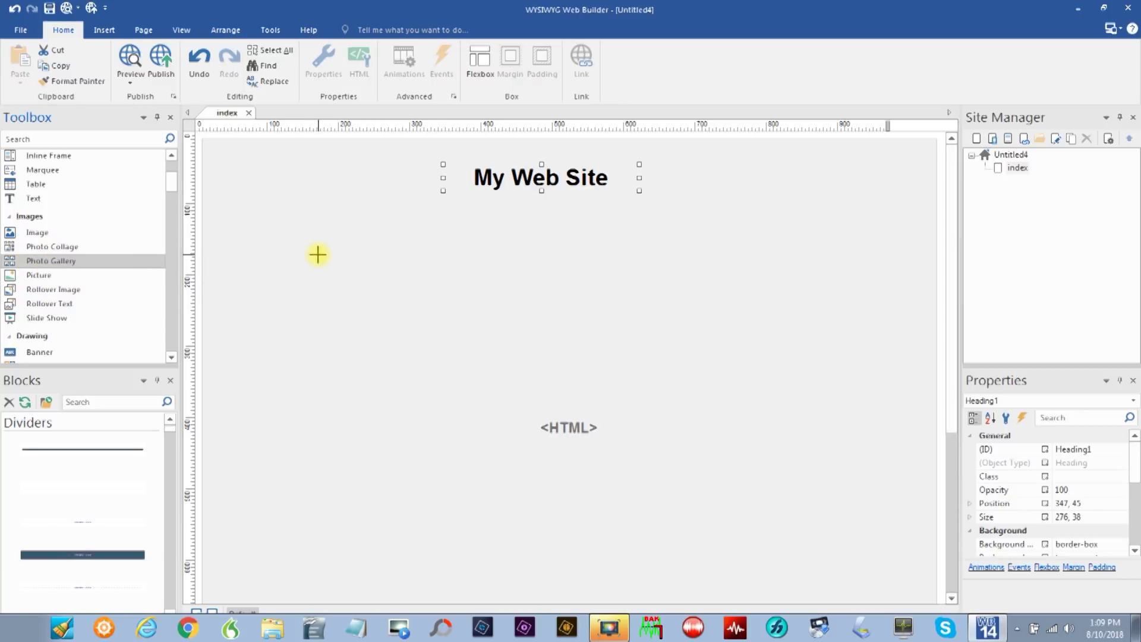
{"action": "left_click_drag", "start_coordinate": [319, 250], "coordinate": [647, 328]}
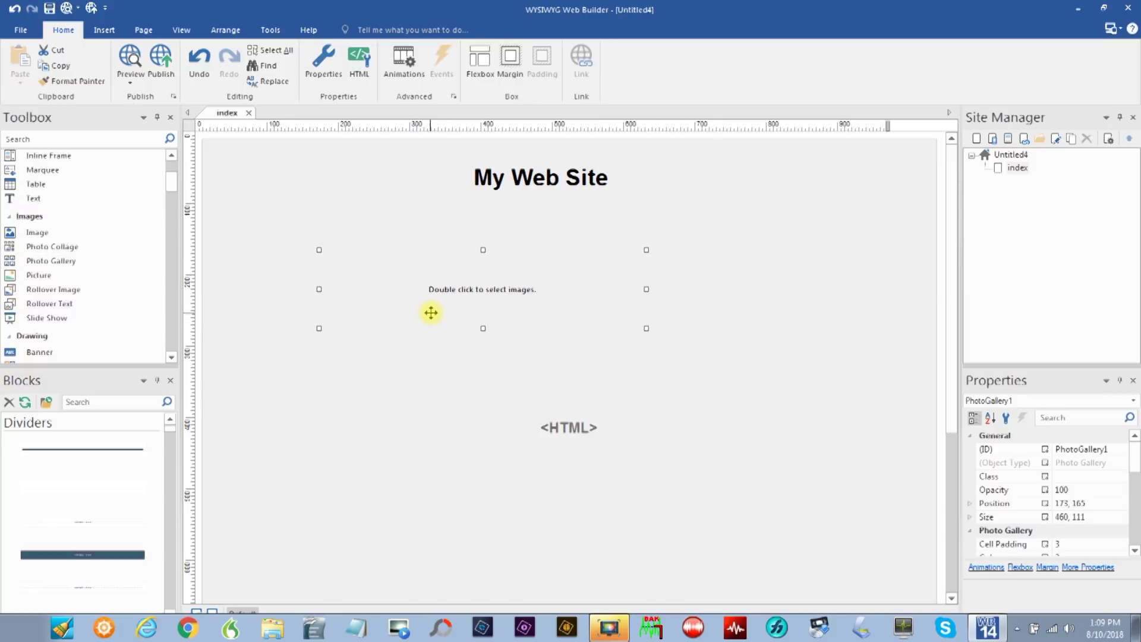
{"action": "double_click", "coordinate": [440, 293]}
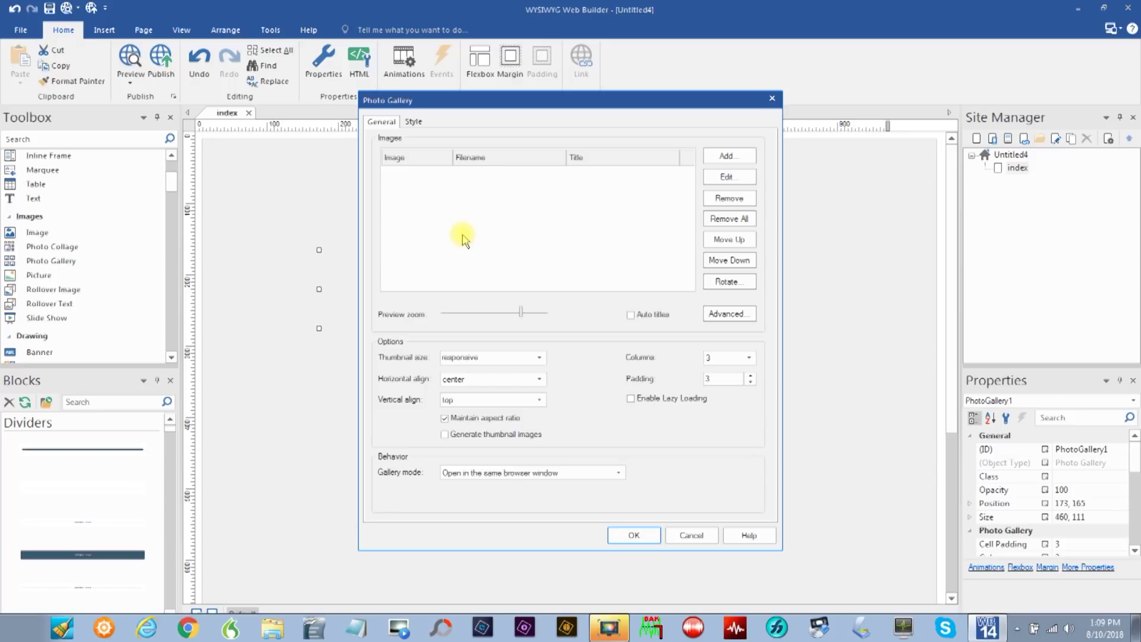
- Add photo DSCN0202 to the gallery with DSCN0202_T as its thumbnail
{"action": "left_click", "coordinate": [731, 158]}
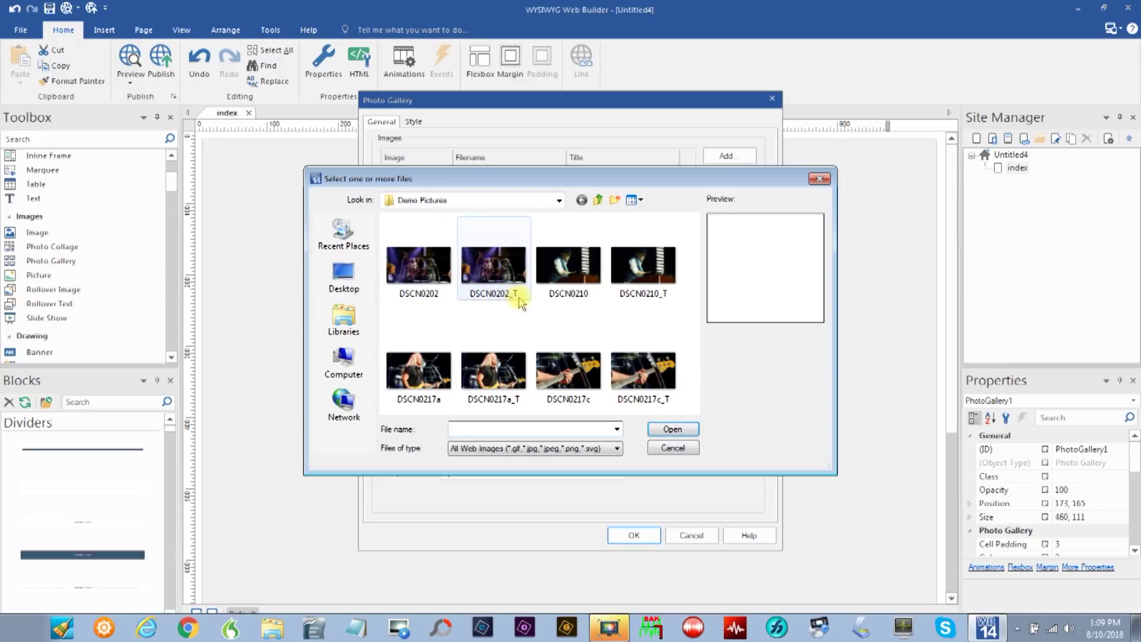
{"action": "left_click", "coordinate": [414, 269]}
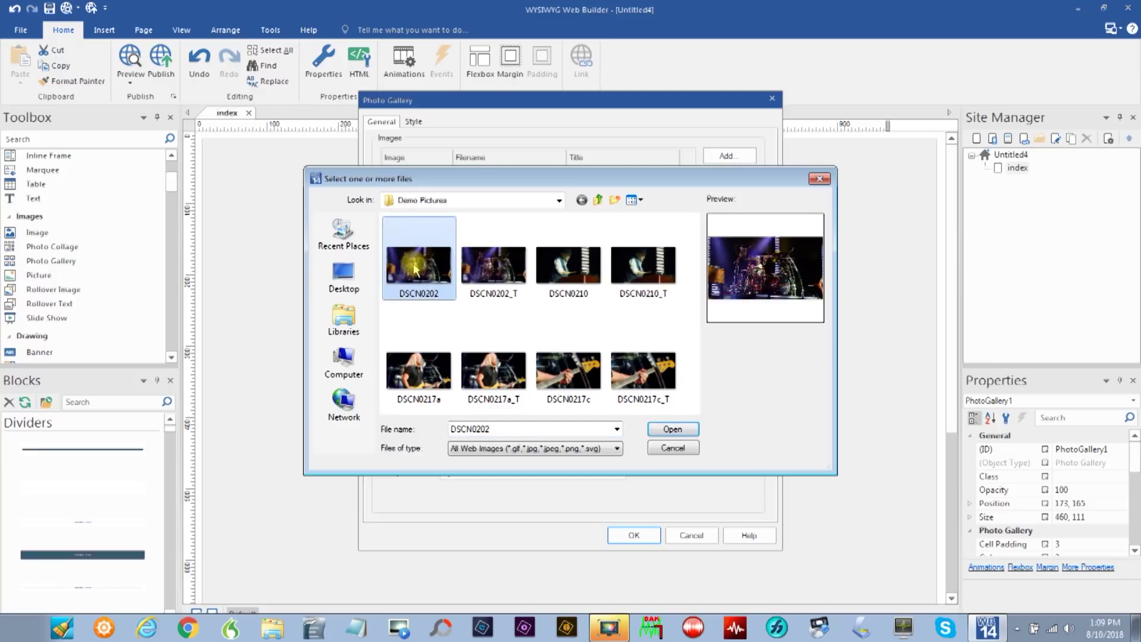
{"action": "left_click", "coordinate": [676, 429]}
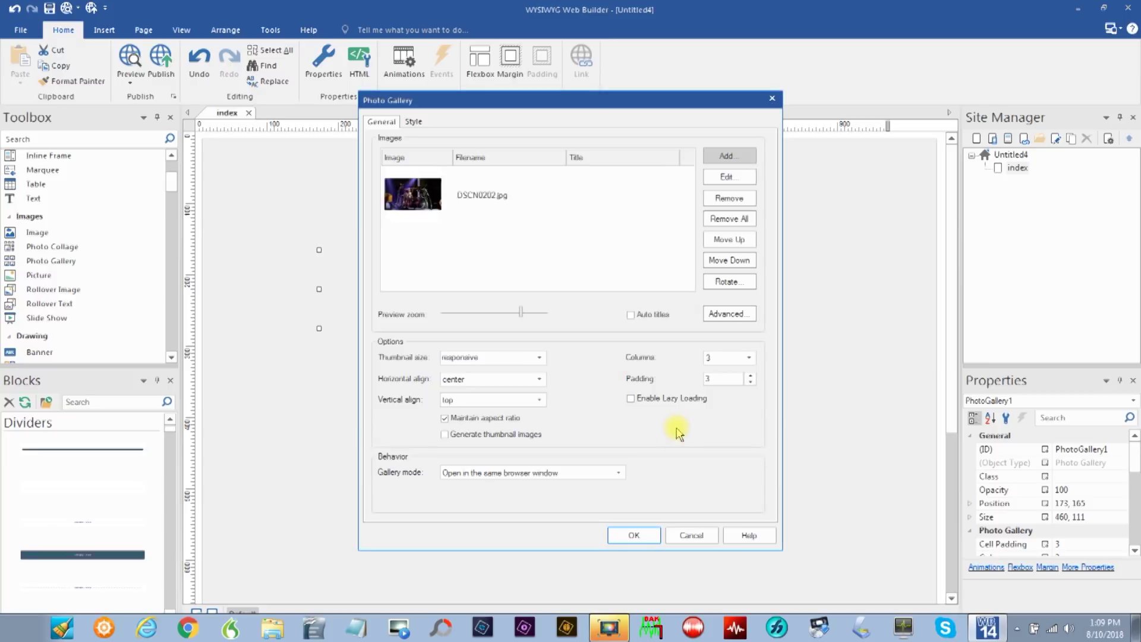
{"action": "left_click", "coordinate": [469, 196]}
{"action": "left_click", "coordinate": [736, 179]}
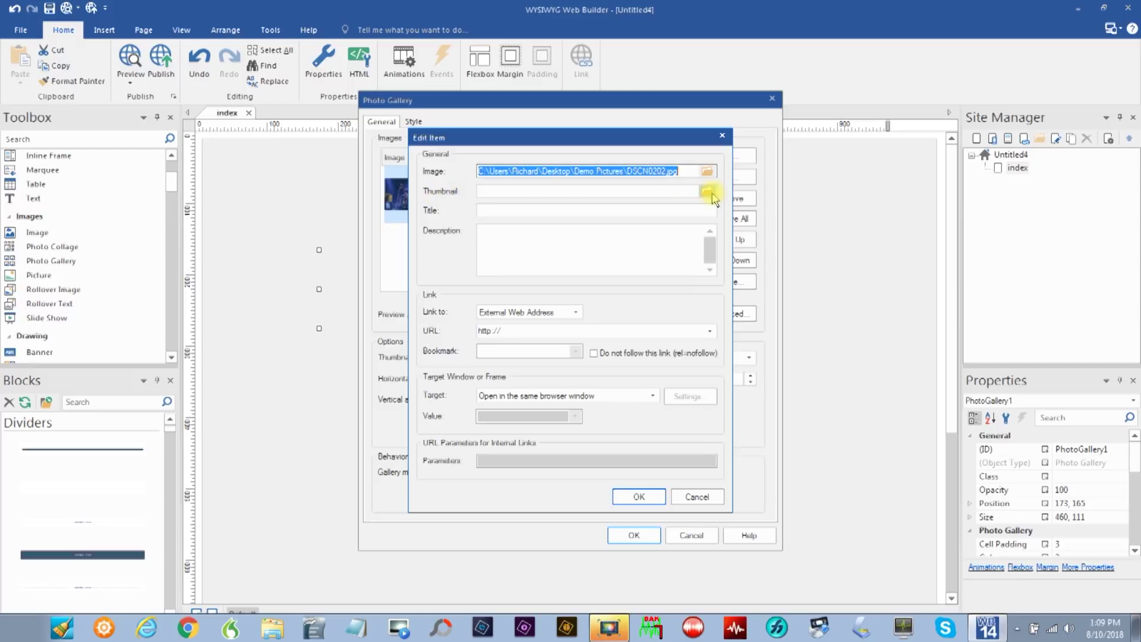
{"action": "left_click", "coordinate": [708, 191]}
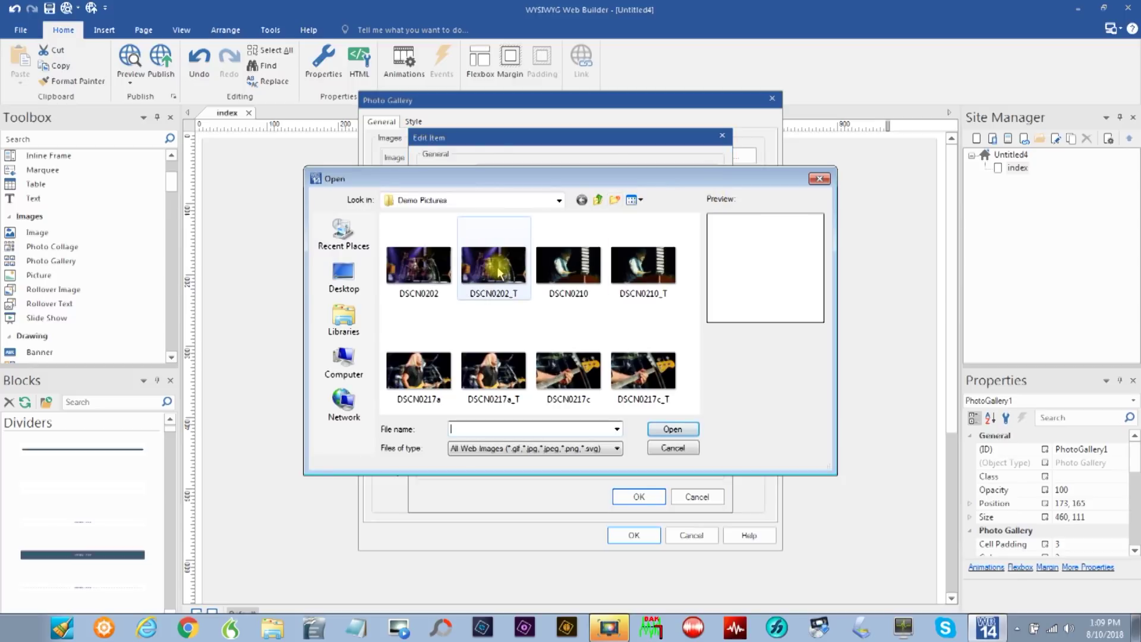
{"action": "left_click", "coordinate": [498, 272]}
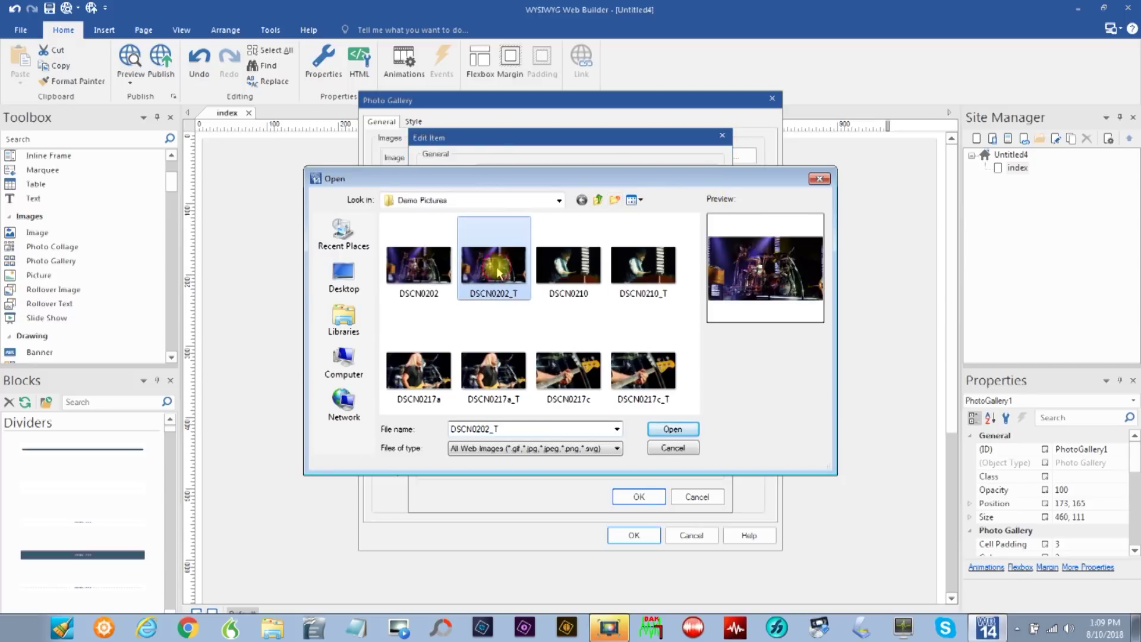
{"action": "left_click", "coordinate": [672, 430]}
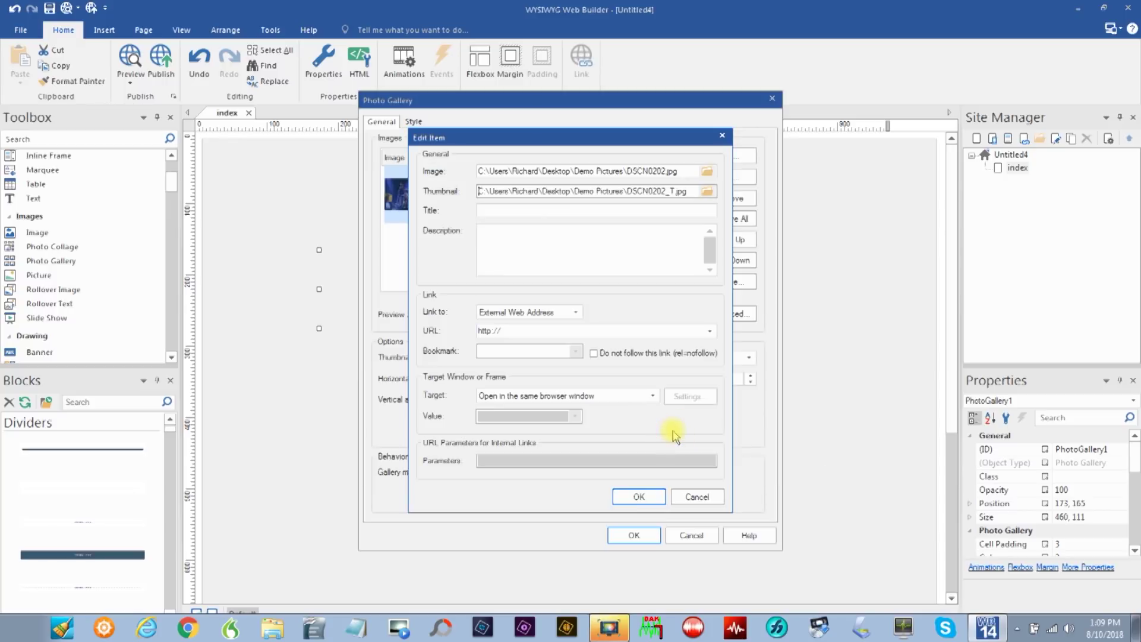
{"action": "left_click", "coordinate": [639, 496]}
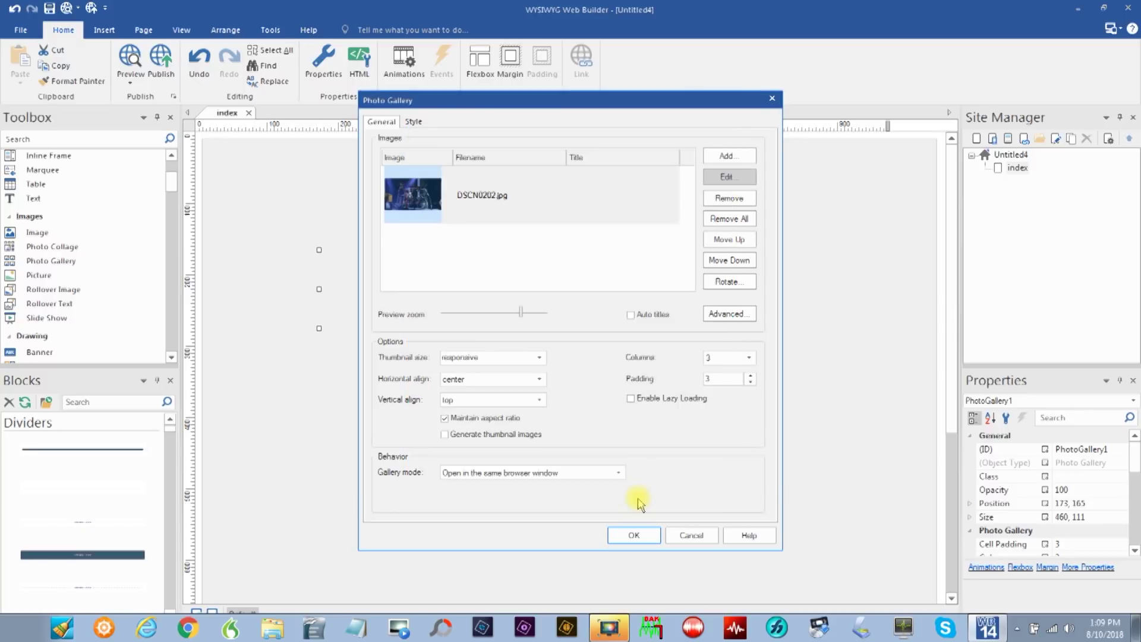
- Add photo DSCN0210 with DSCN0210_T as its thumbnail
{"action": "left_click", "coordinate": [739, 157]}
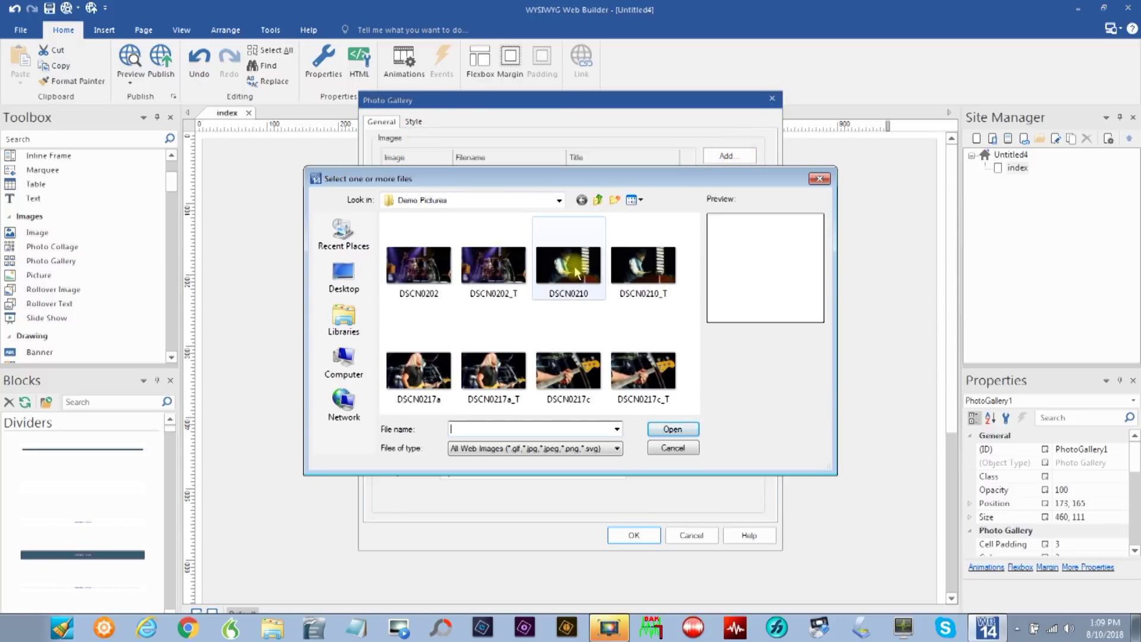
{"action": "left_click", "coordinate": [549, 291]}
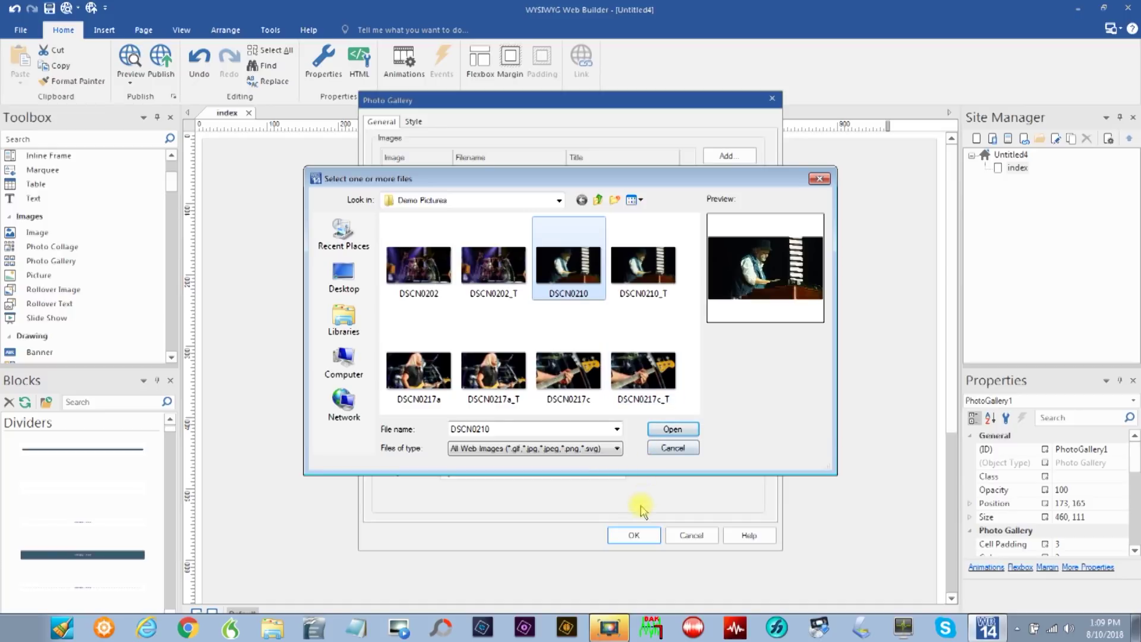
{"action": "left_click", "coordinate": [672, 428]}
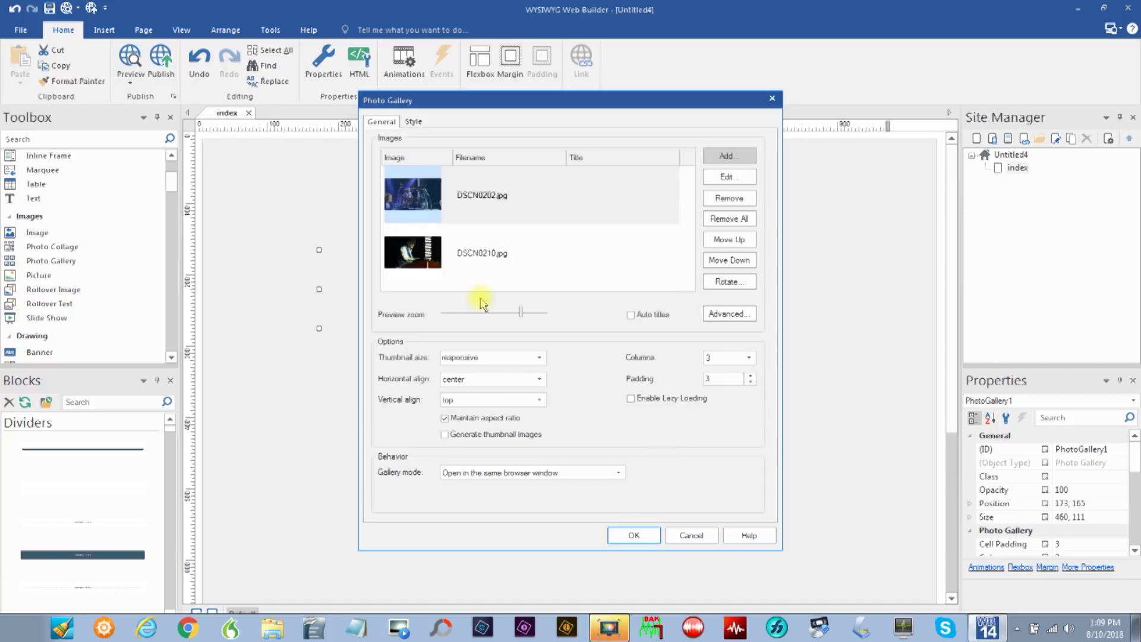
{"action": "left_click", "coordinate": [461, 254]}
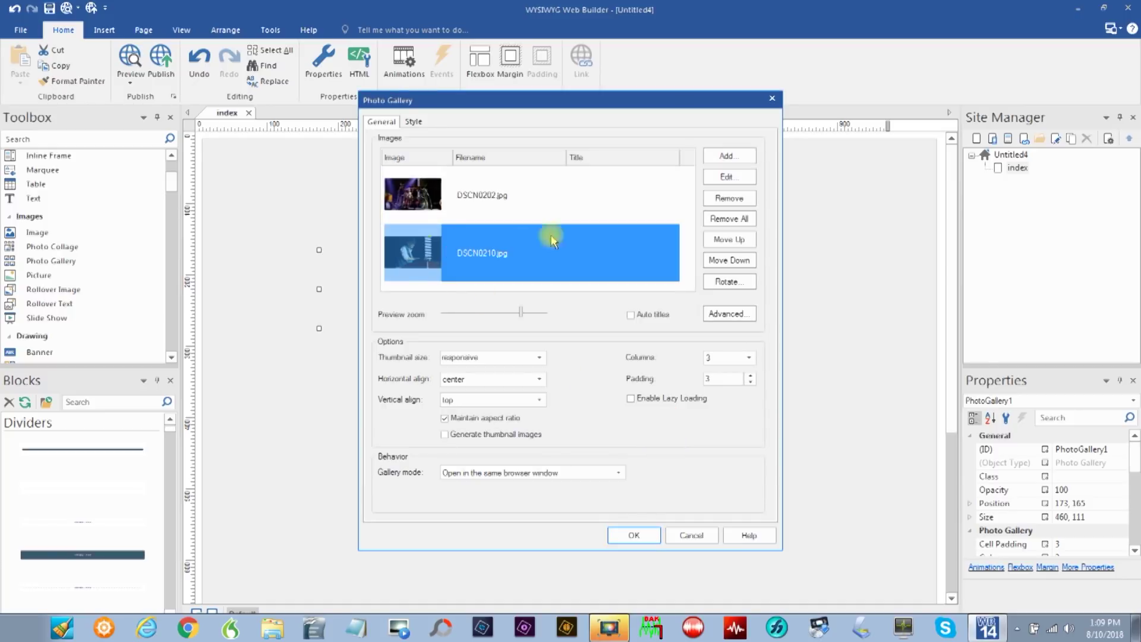
{"action": "left_click", "coordinate": [739, 180]}
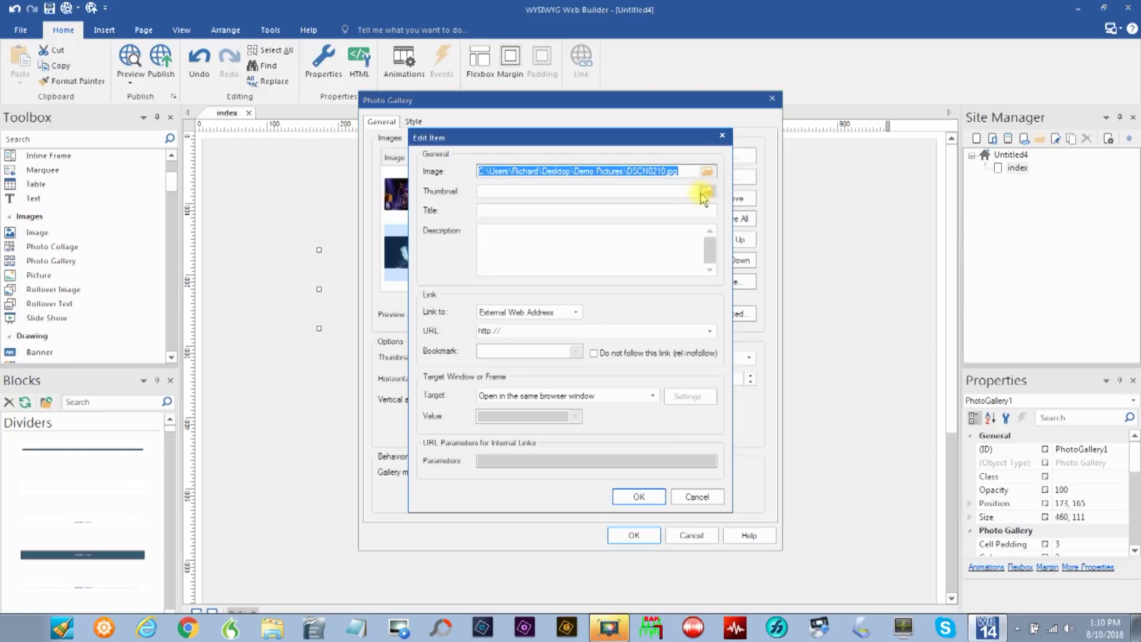
{"action": "left_click", "coordinate": [706, 193]}
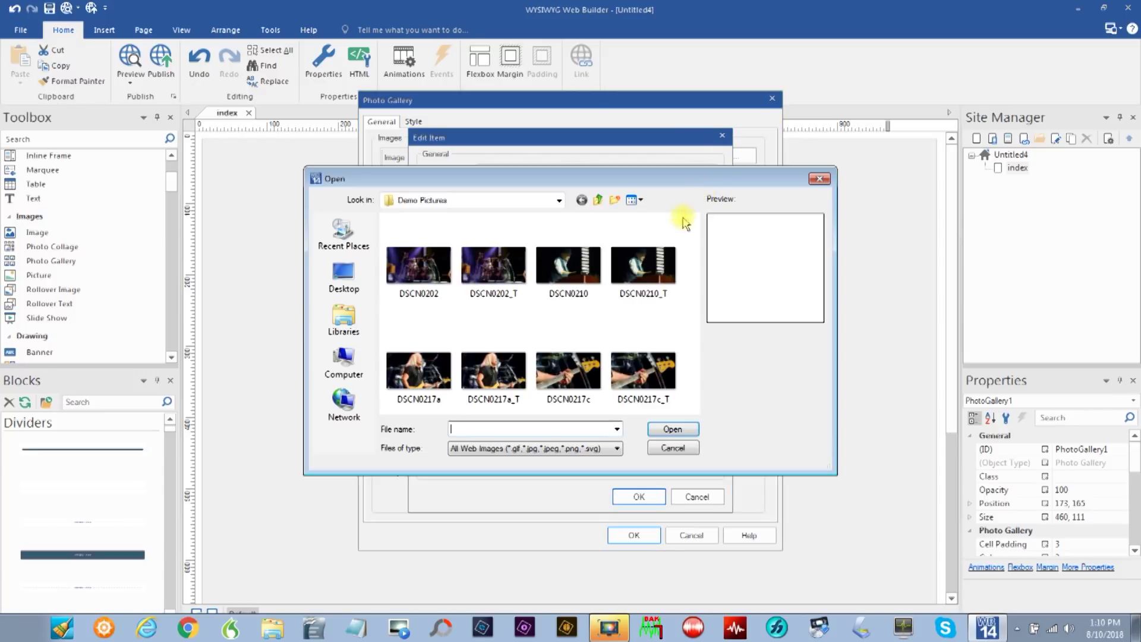
{"action": "left_click", "coordinate": [643, 264]}
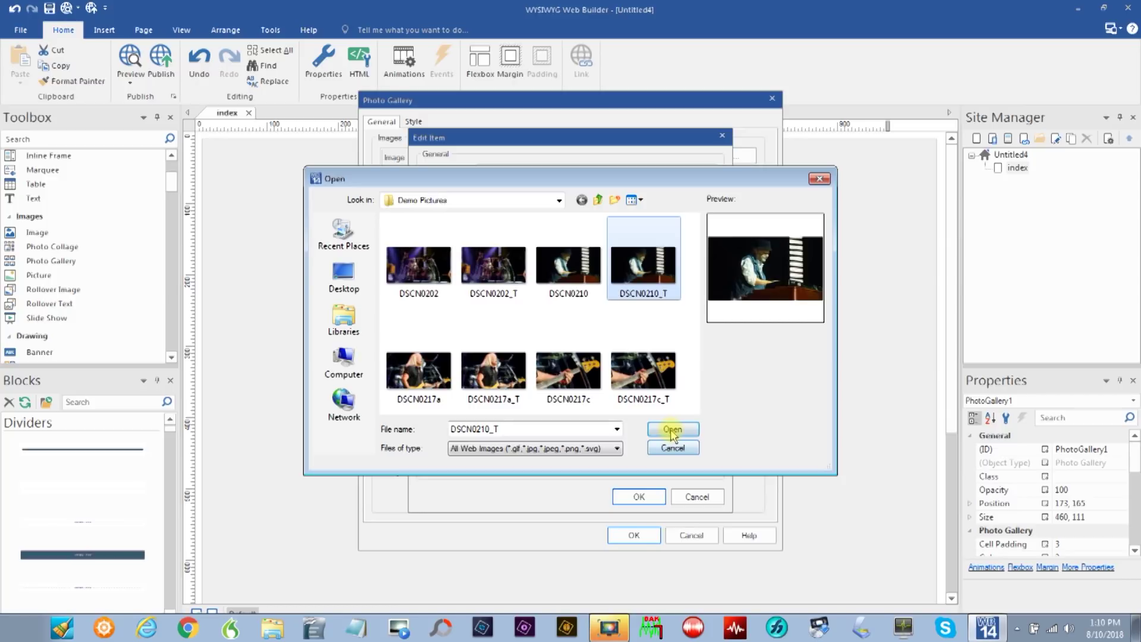
{"action": "left_click", "coordinate": [672, 430]}
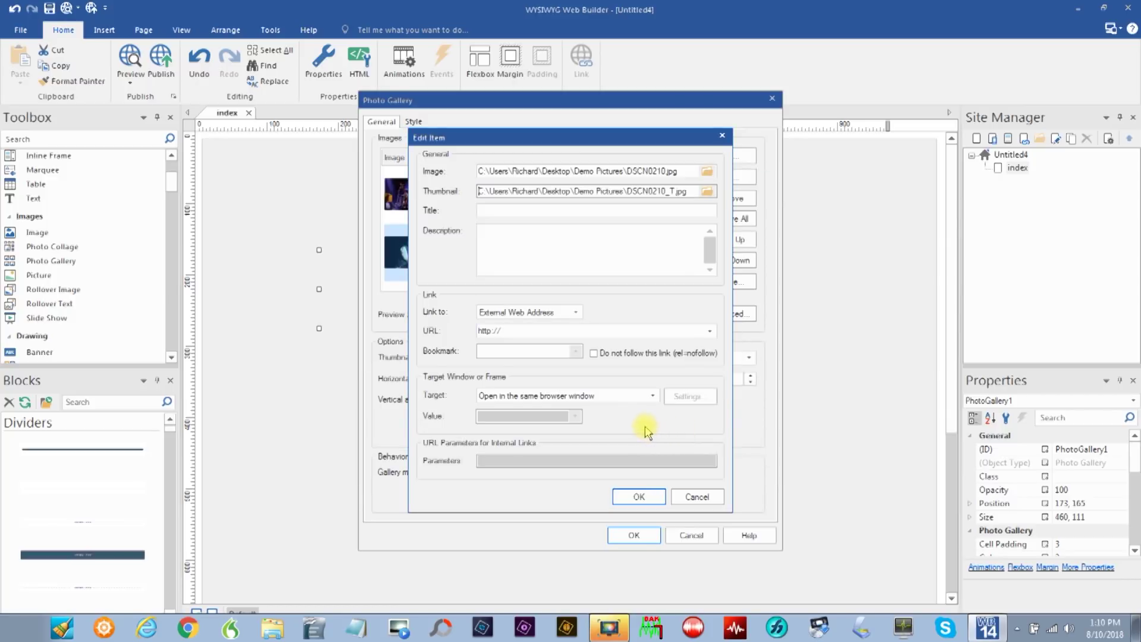
{"action": "left_click", "coordinate": [643, 496]}
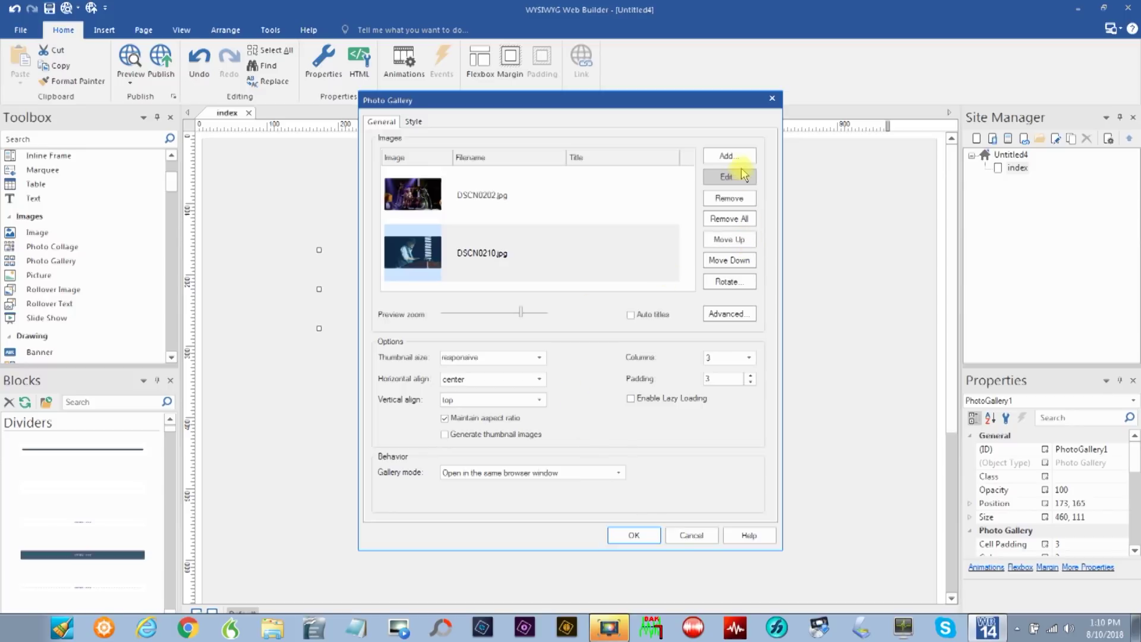
- Add photo DSCN0217a with DSCN0217a_T as its thumbnail
{"action": "left_click", "coordinate": [728, 156]}
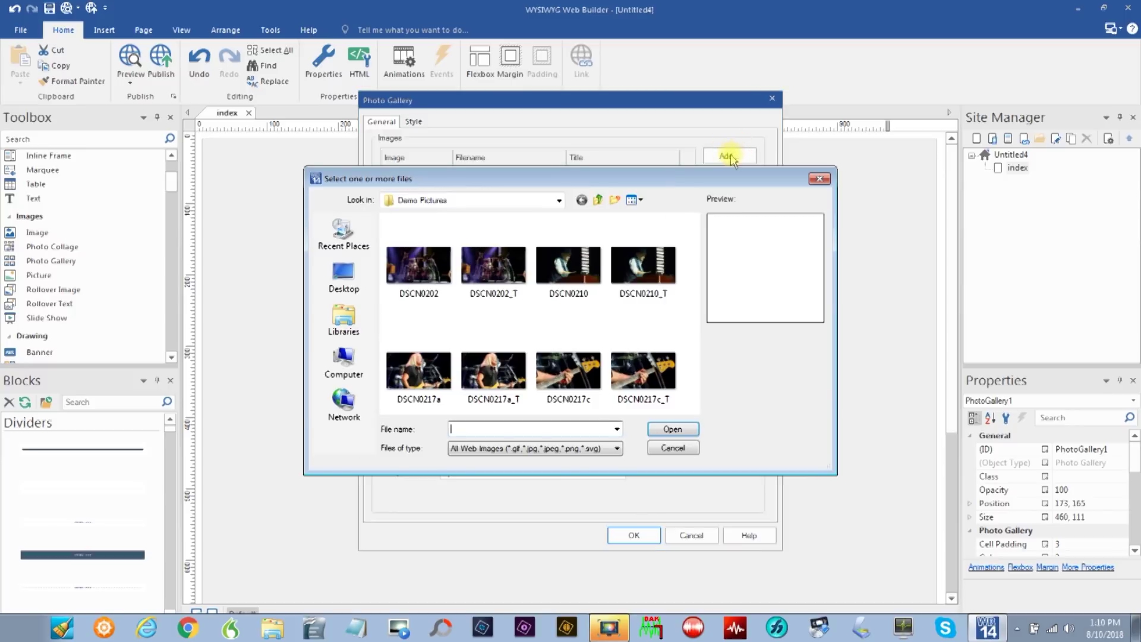
{"action": "left_click", "coordinate": [419, 374]}
{"action": "left_click", "coordinate": [670, 431]}
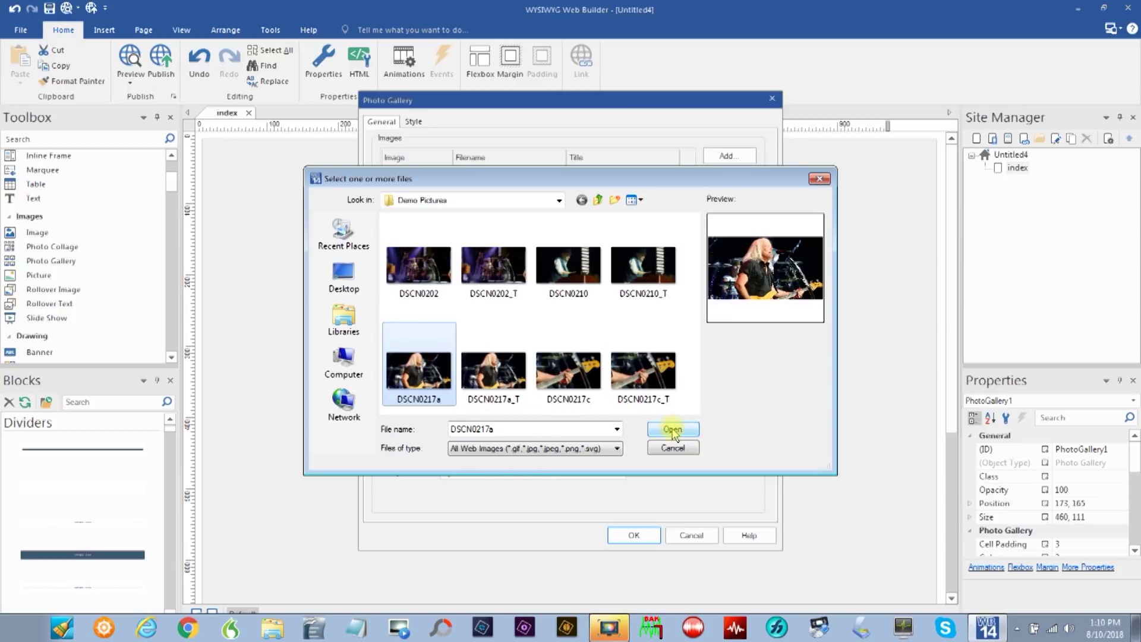
{"action": "left_click", "coordinate": [672, 429]}
{"action": "left_click", "coordinate": [687, 190]}
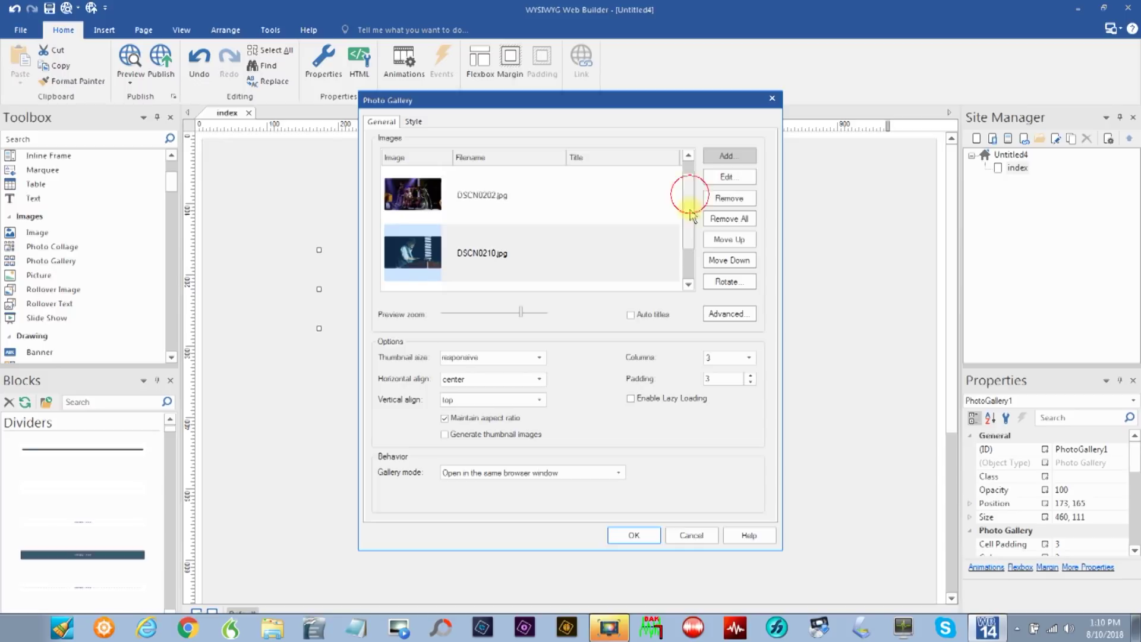
{"action": "left_click", "coordinate": [489, 261]}
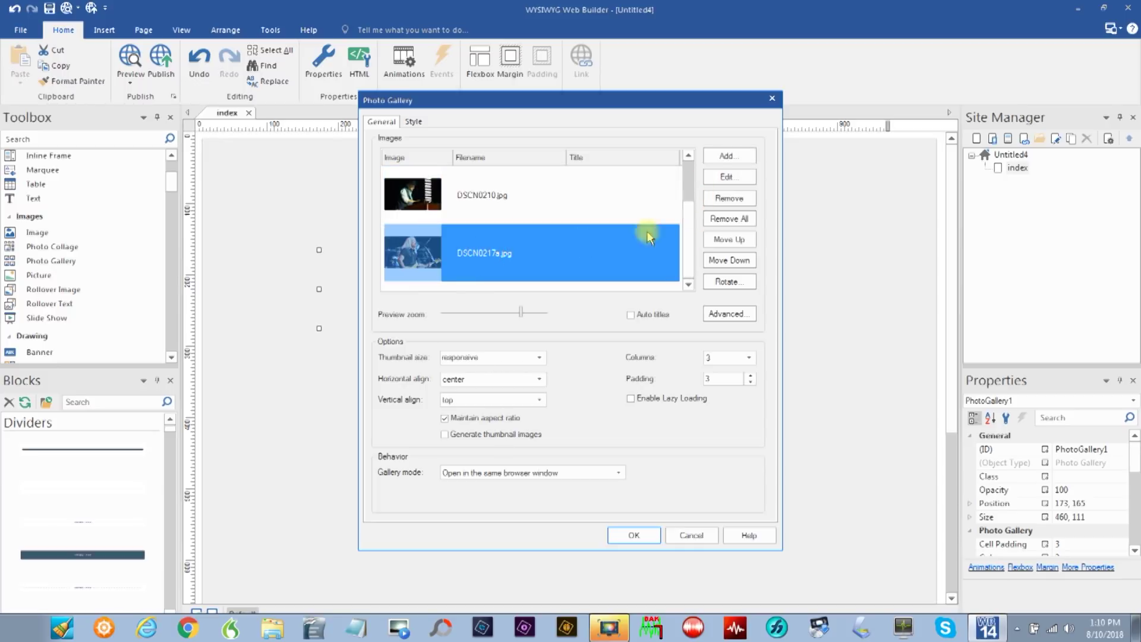
{"action": "left_click", "coordinate": [721, 177]}
{"action": "left_click", "coordinate": [707, 191]}
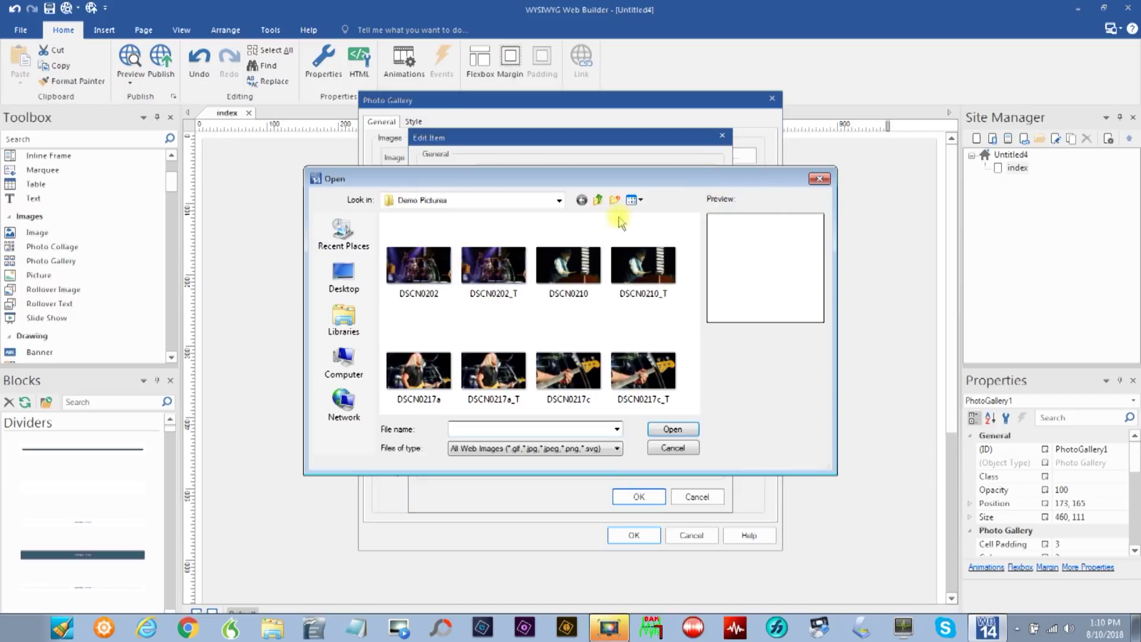
{"action": "left_click", "coordinate": [493, 371]}
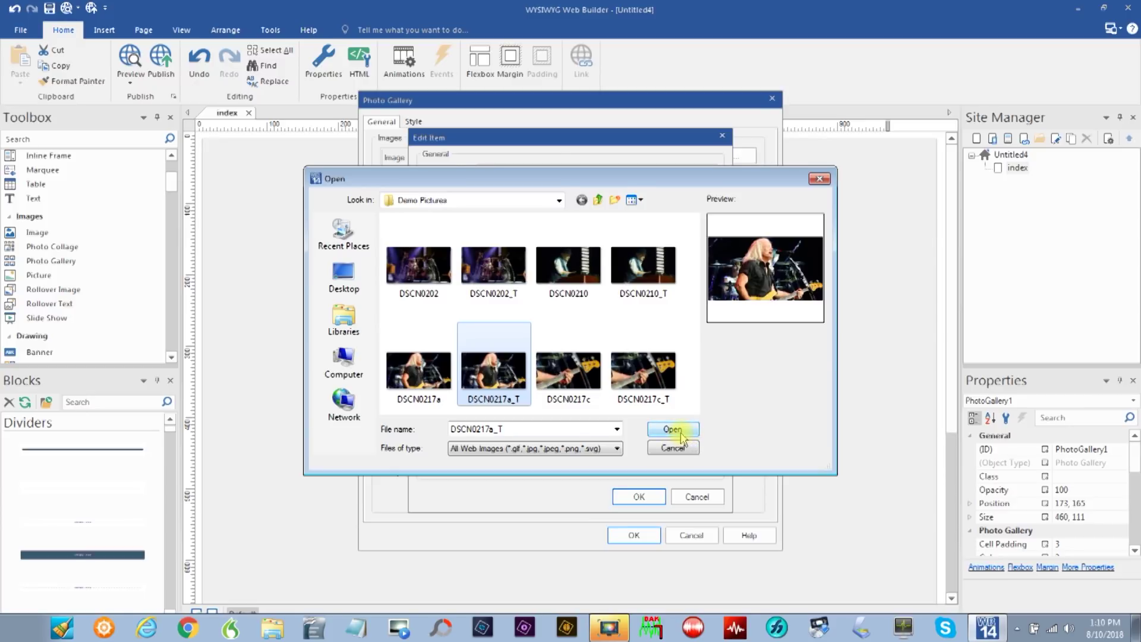
{"action": "left_click", "coordinate": [680, 432]}
{"action": "left_click", "coordinate": [645, 496]}
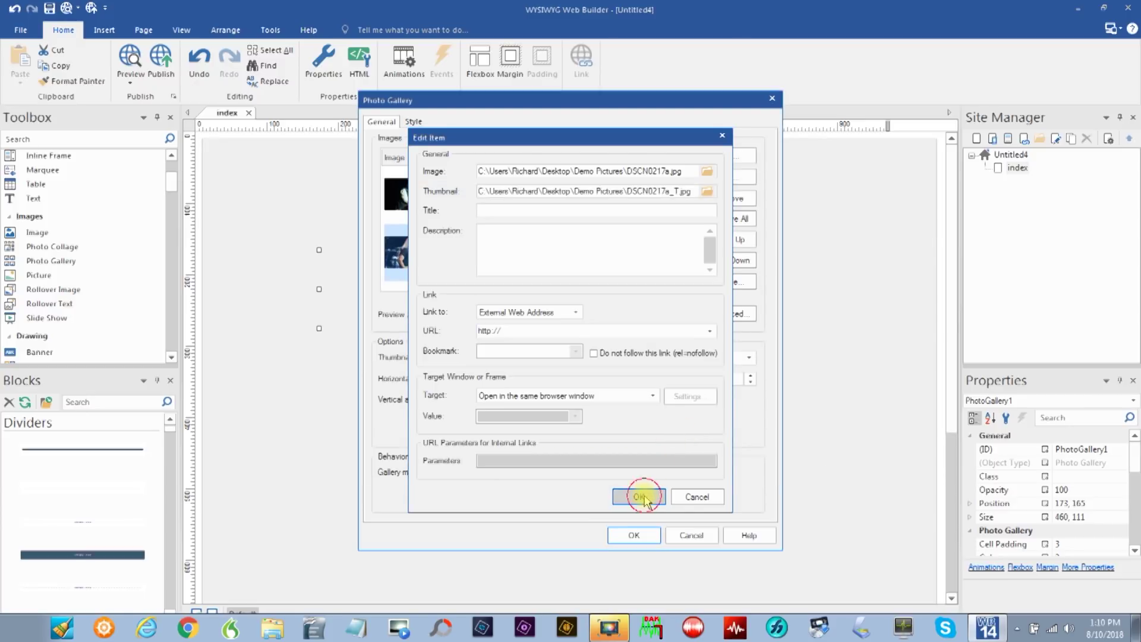
- Add photo DSCN0217c with DSCN0217c_T as its thumbnail and apply the gallery
{"action": "left_click", "coordinate": [740, 158]}
{"action": "left_click", "coordinate": [564, 364]}
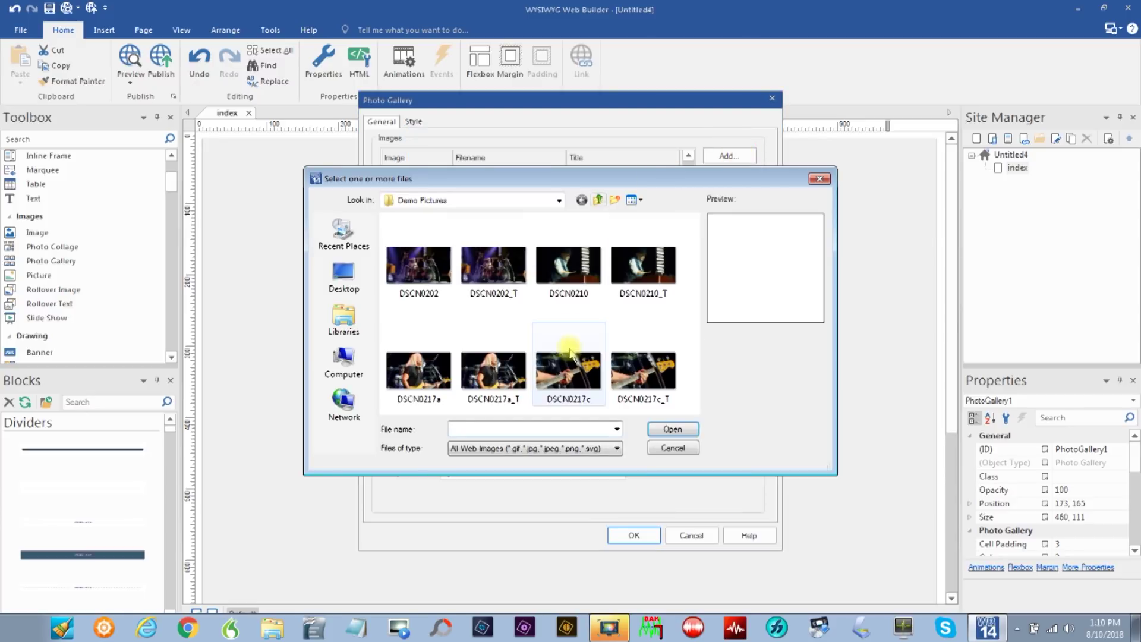
{"action": "left_click", "coordinate": [679, 436]}
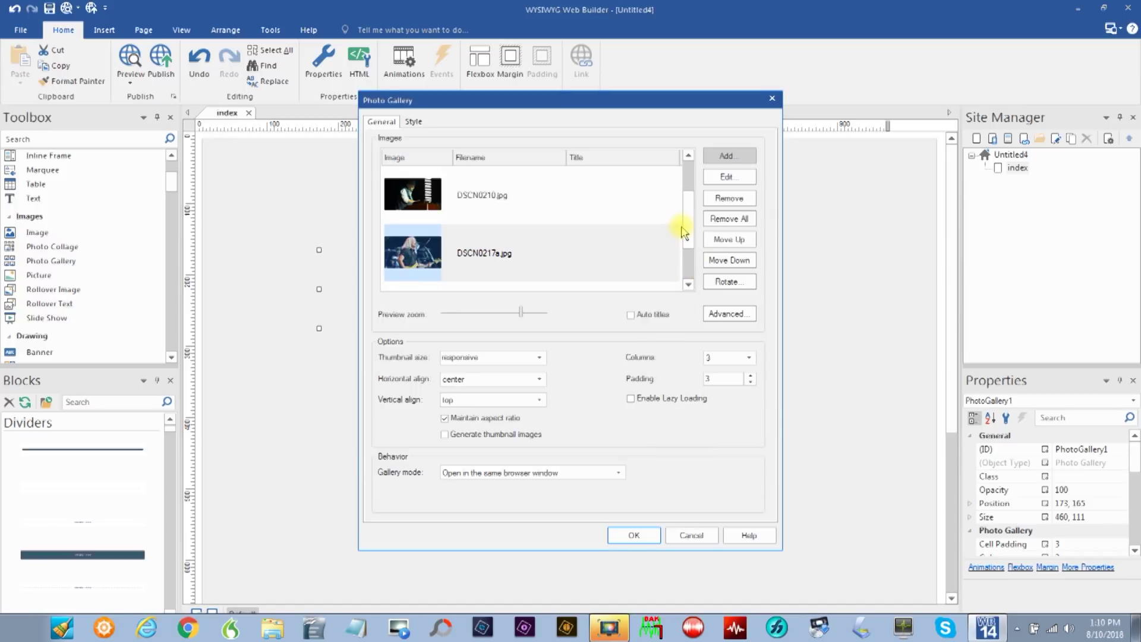
{"action": "scroll", "coordinate": [439, 243], "scroll_direction": "down", "scroll_amount": 1}
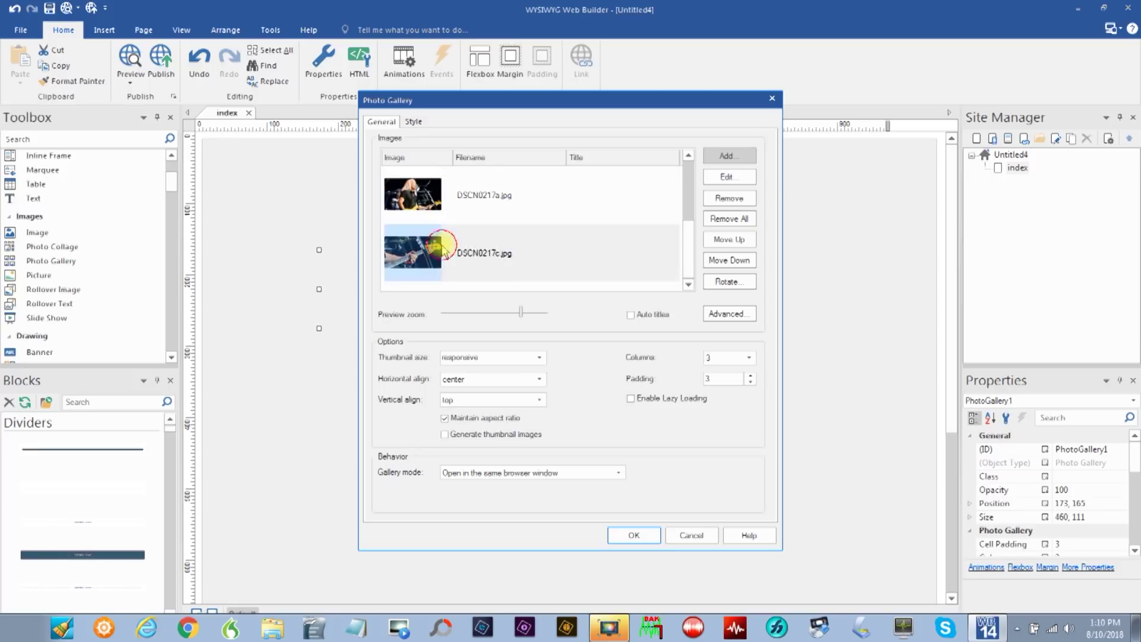
{"action": "left_click", "coordinate": [453, 245]}
{"action": "left_click", "coordinate": [732, 178]}
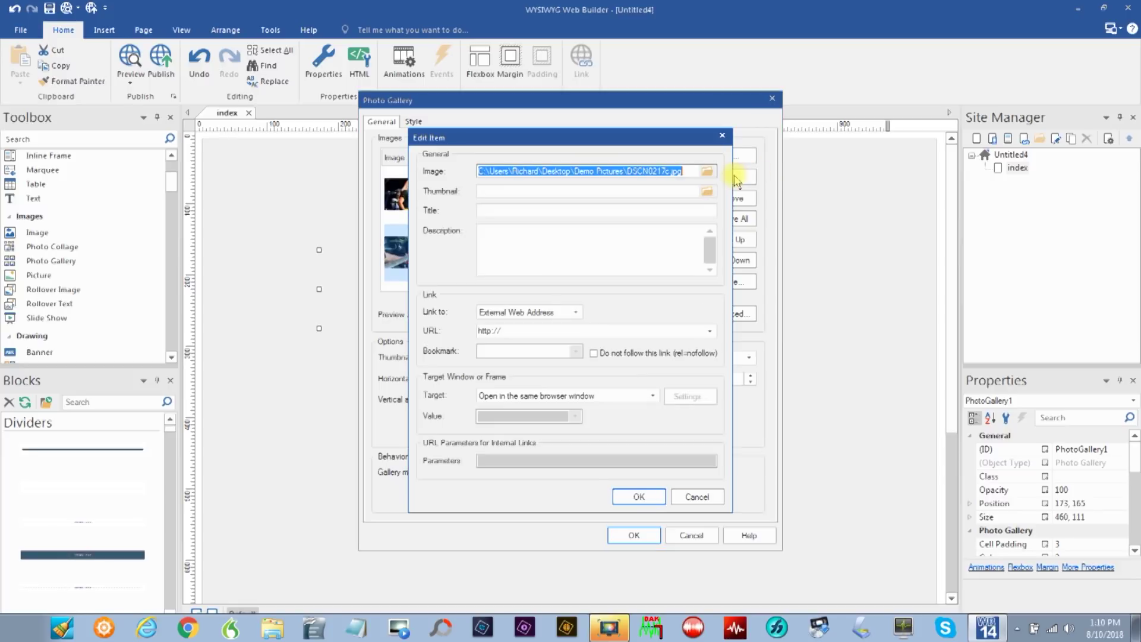
{"action": "left_click", "coordinate": [706, 191]}
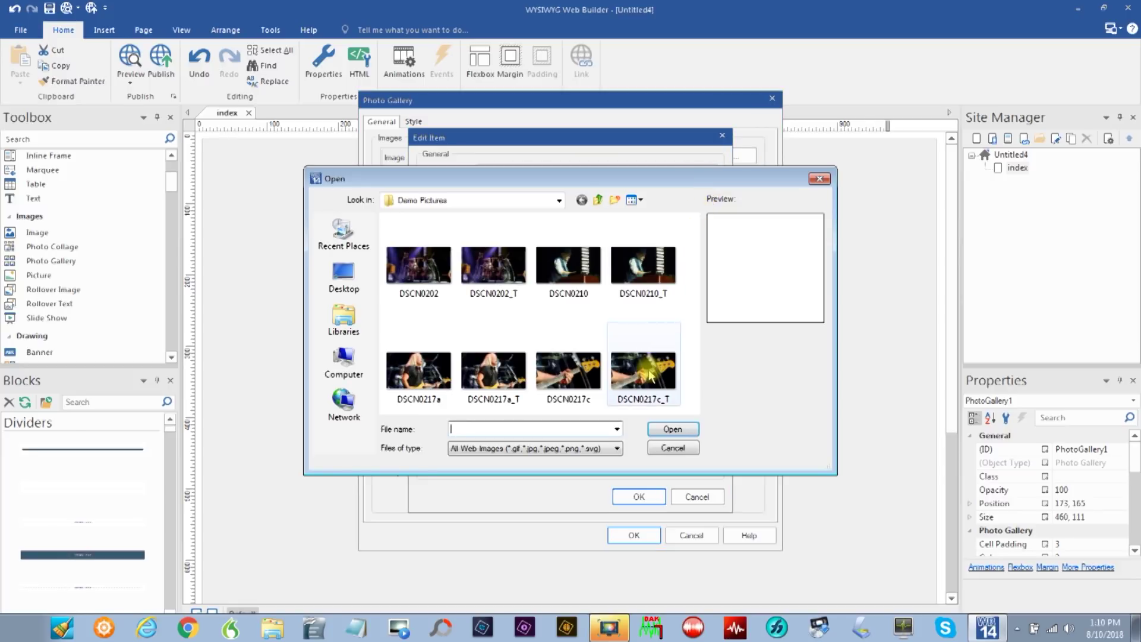
{"action": "left_click", "coordinate": [650, 374]}
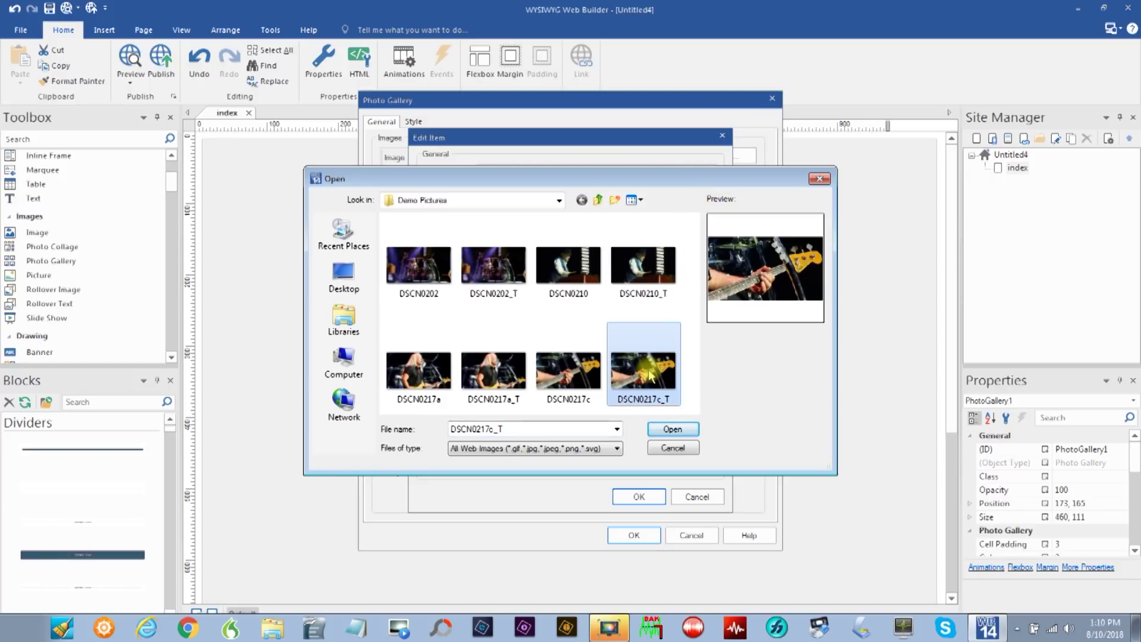
{"action": "left_click", "coordinate": [672, 430]}
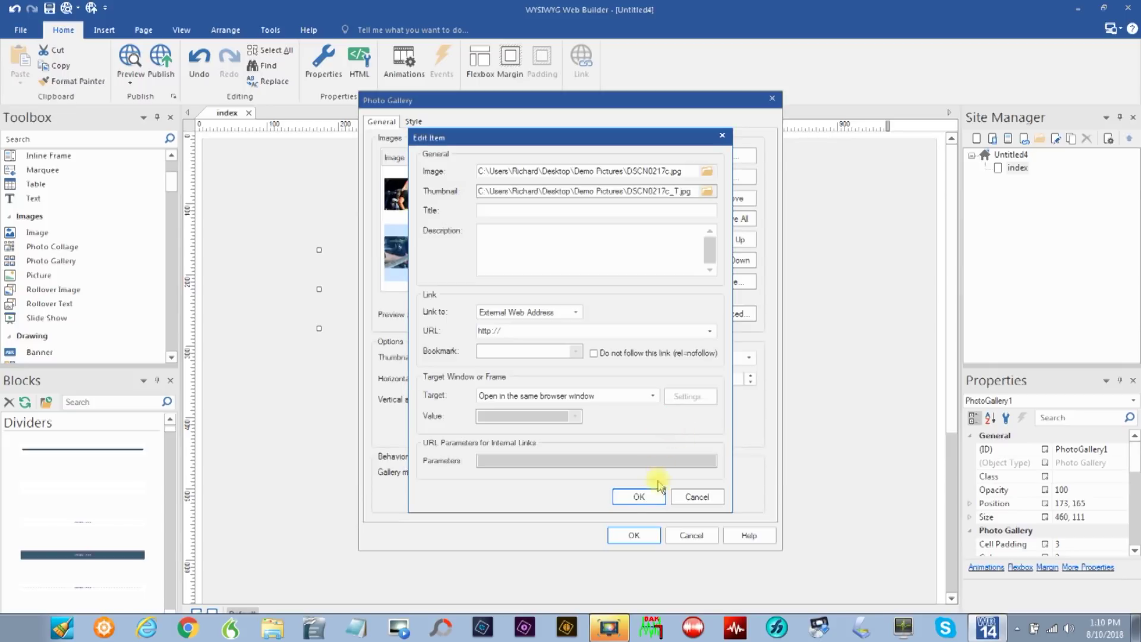
{"action": "left_click", "coordinate": [637, 498]}
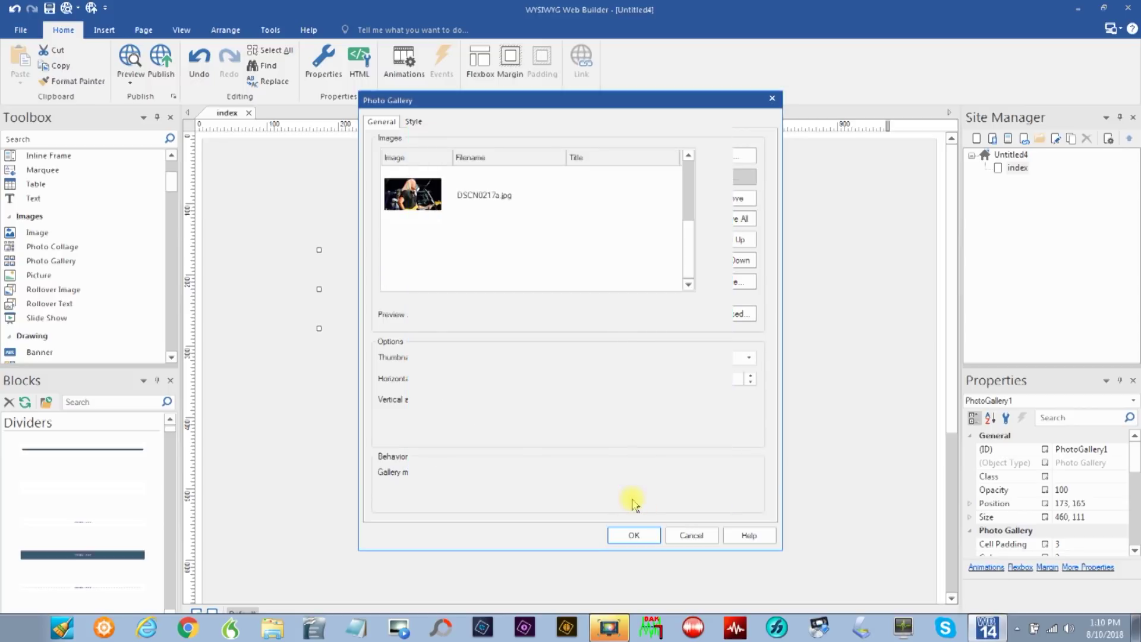
{"action": "left_click", "coordinate": [635, 536]}
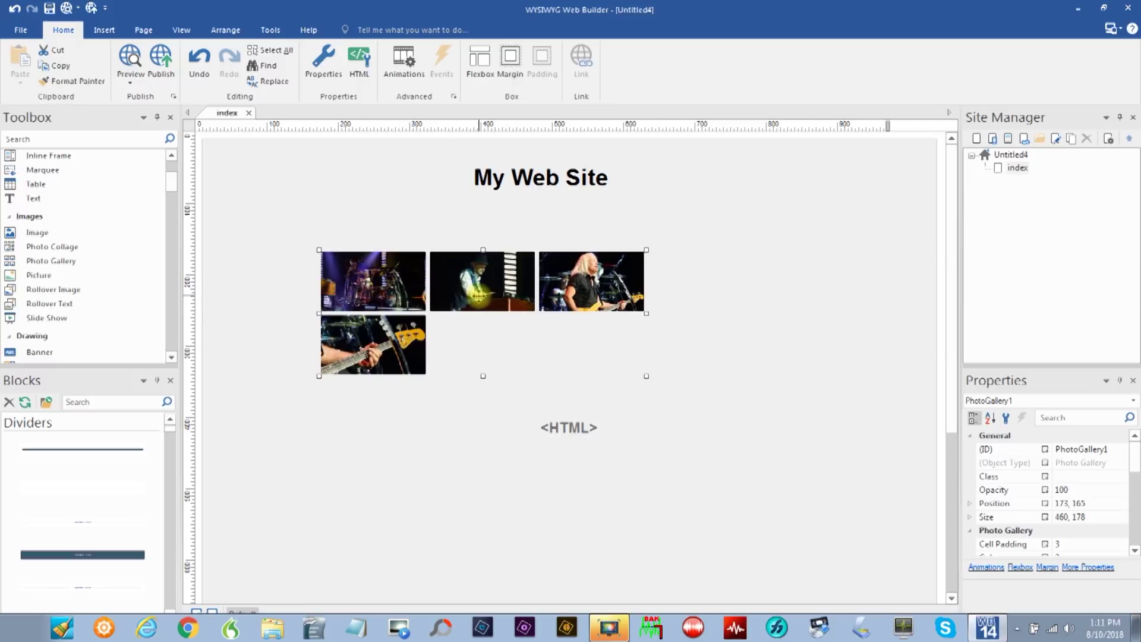
- Set the photo gallery to 4 columns so the photos sit in one row
{"action": "double_click", "coordinate": [489, 316]}
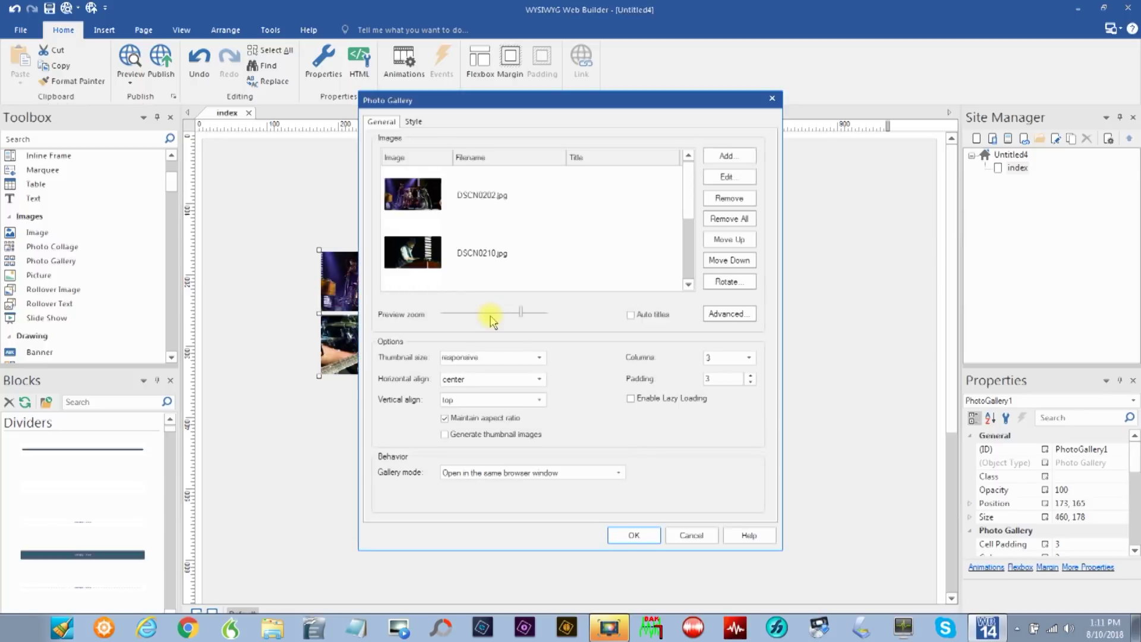
{"action": "left_click", "coordinate": [722, 358]}
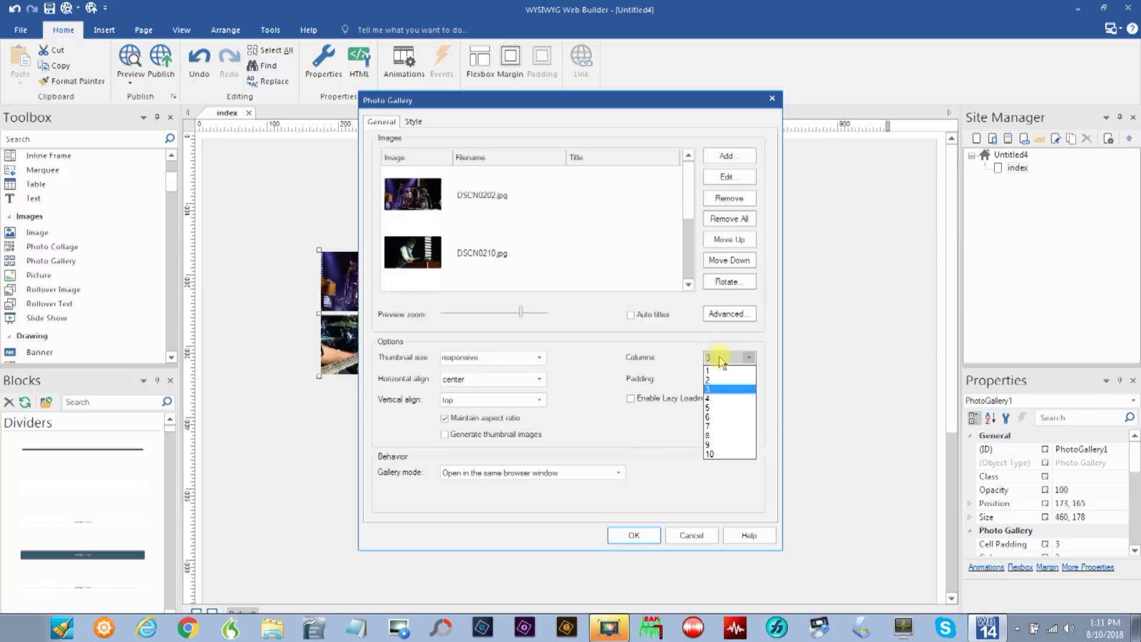
{"action": "left_click", "coordinate": [719, 398]}
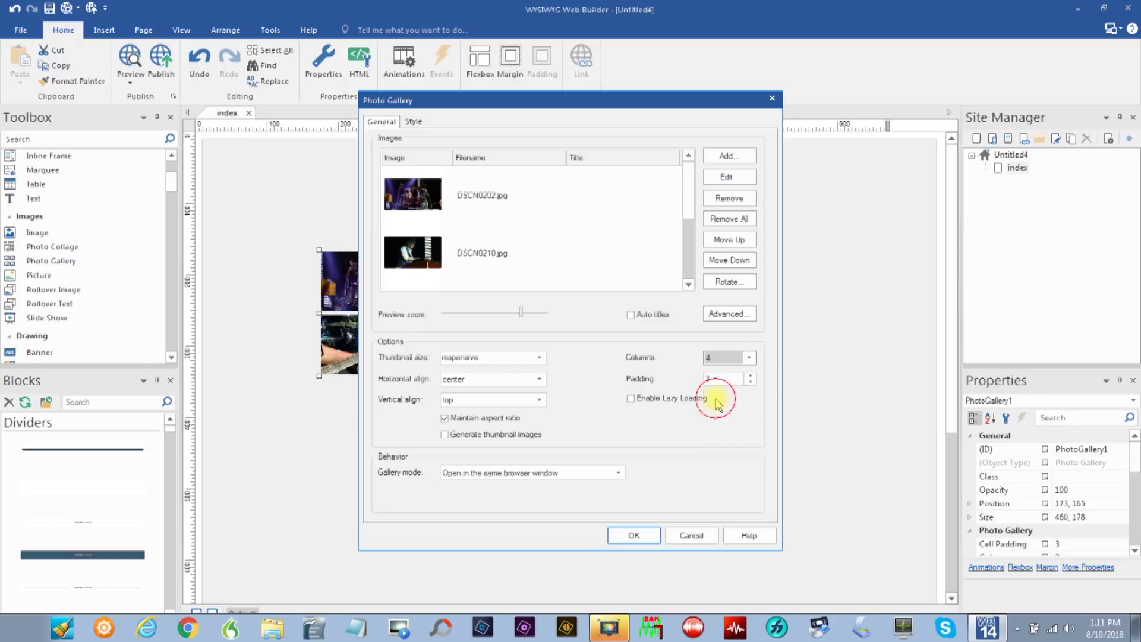
{"action": "left_click", "coordinate": [633, 536]}
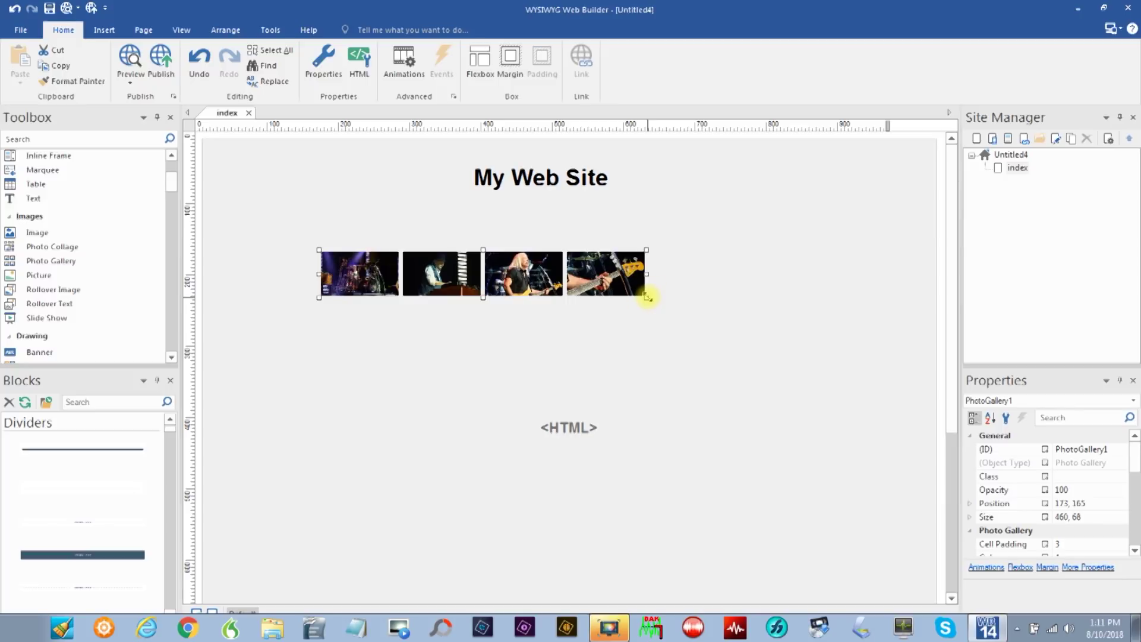
- Enlarge the gallery to 719 × 104 and centre it at 139, 179
{"action": "left_click_drag", "start_coordinate": [647, 297], "coordinate": [829, 374]}
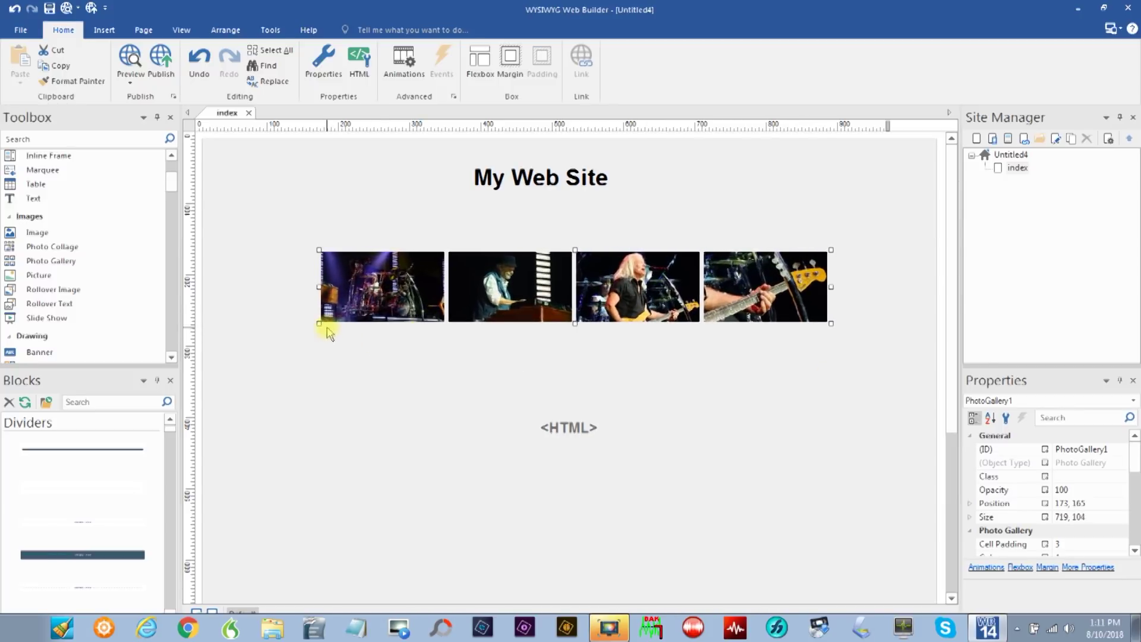
{"action": "left_click_drag", "start_coordinate": [322, 321], "coordinate": [305, 330]}
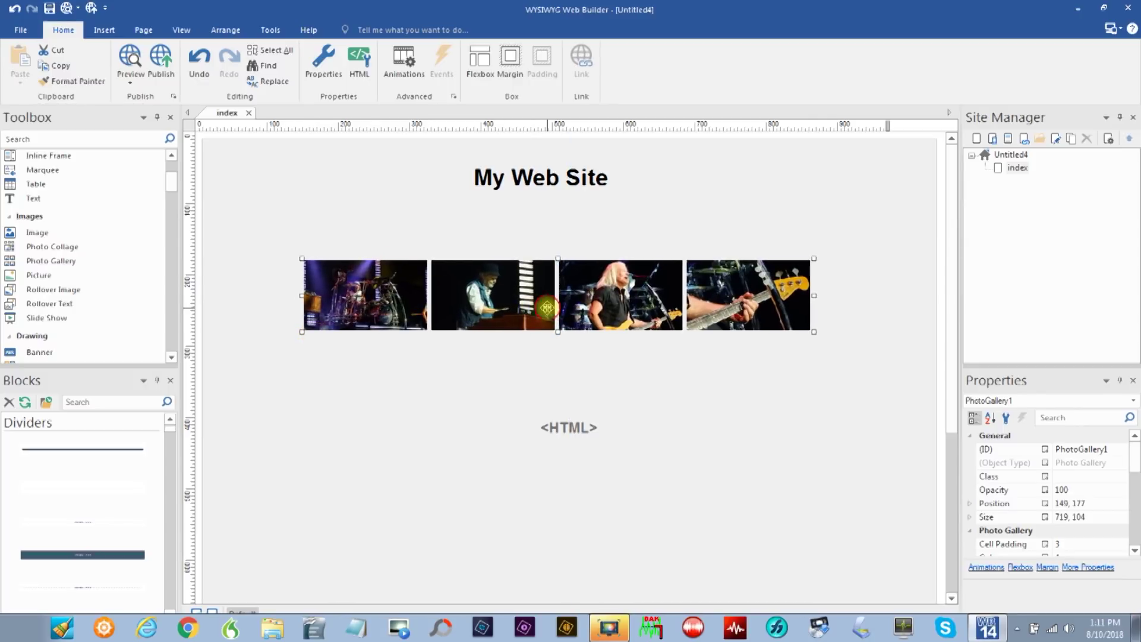
{"action": "mouse_move", "coordinate": [558, 306]}
{"action": "left_mouse_down"}
{"action": "mouse_move", "coordinate": [533, 308]}
{"action": "mouse_move", "coordinate": [544, 309]}
{"action": "left_mouse_up"}
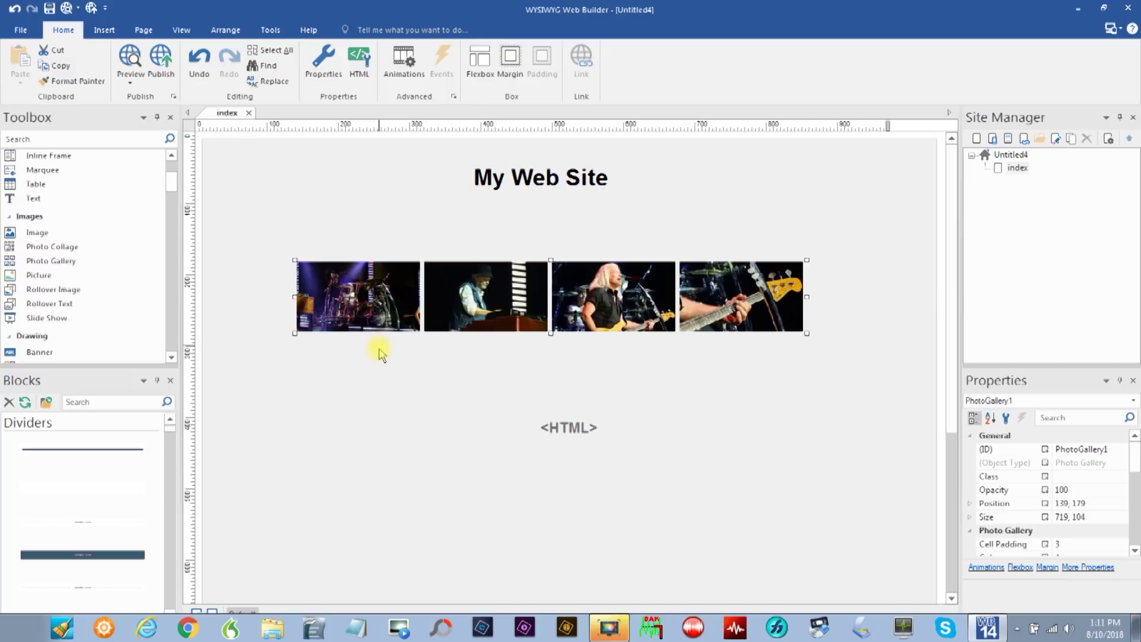
{"action": "left_click", "coordinate": [130, 55]}
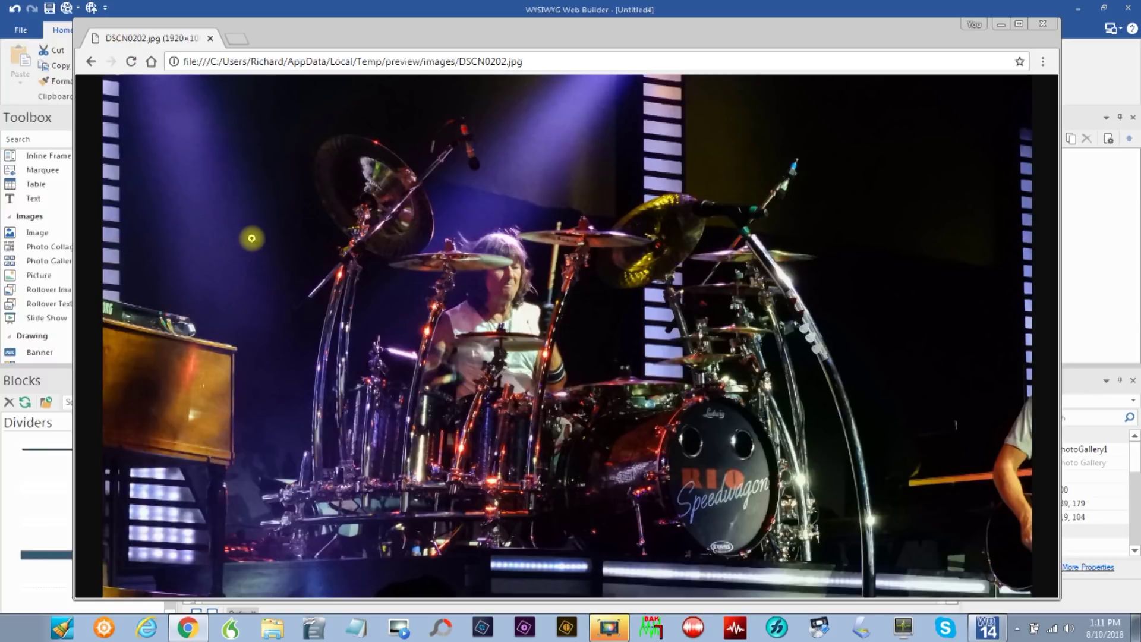
{"action": "key", "text": "alt+Left"}
{"action": "left_click", "coordinate": [362, 241]}
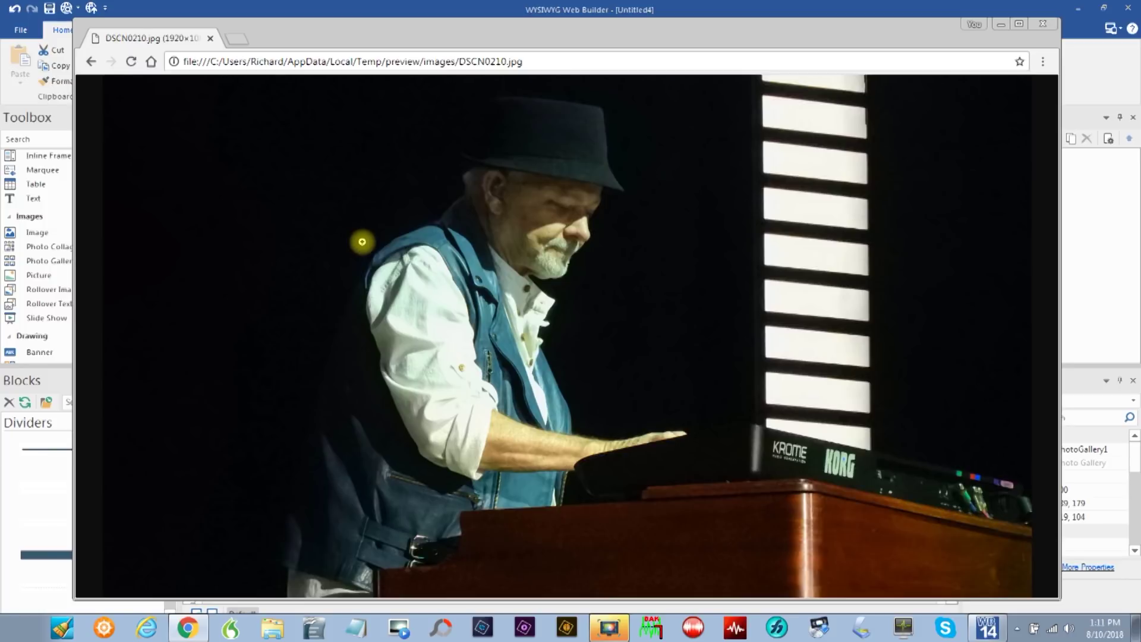
{"action": "key", "text": "alt+Left"}
{"action": "left_click", "coordinate": [467, 252]}
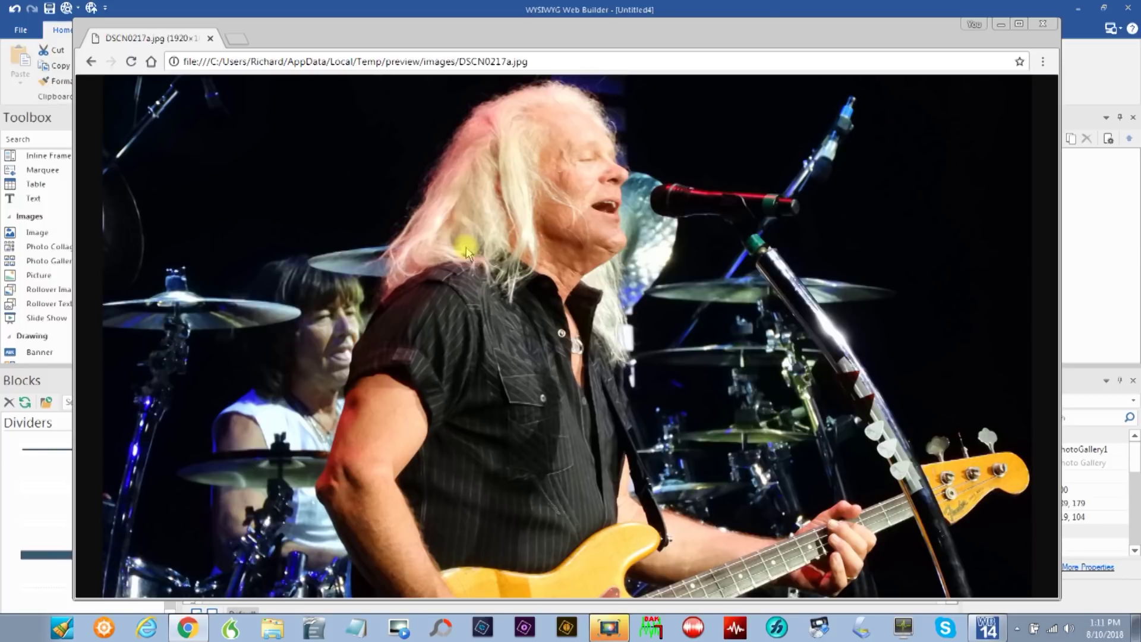
{"action": "key", "text": "alt+Left"}
{"action": "left_click", "coordinate": [657, 256]}
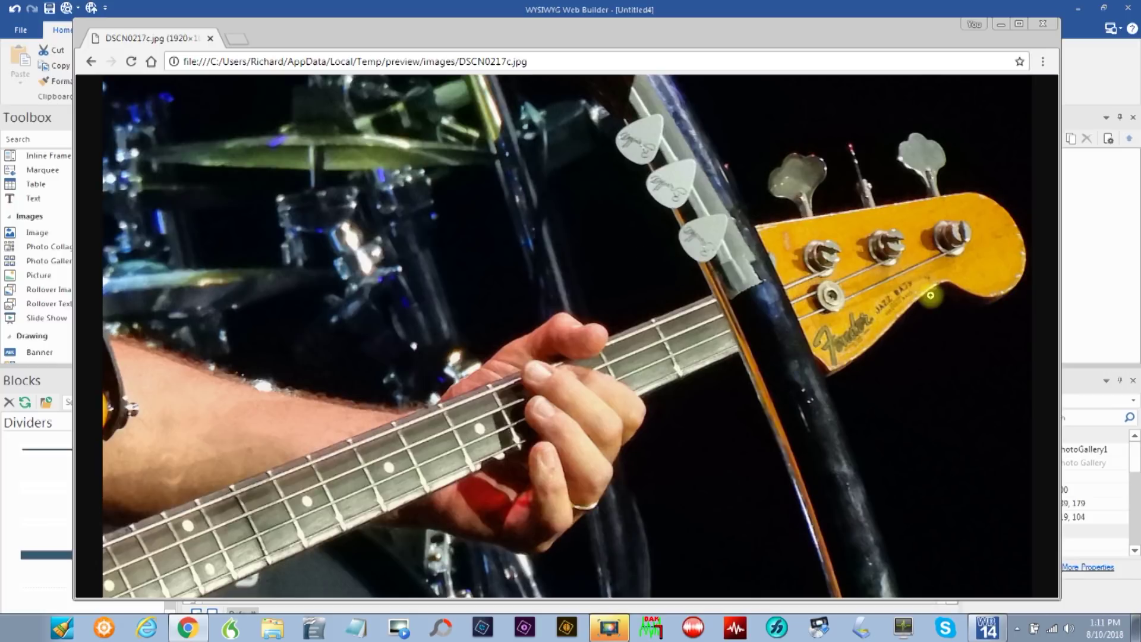
{"action": "key", "text": "alt+Left"}
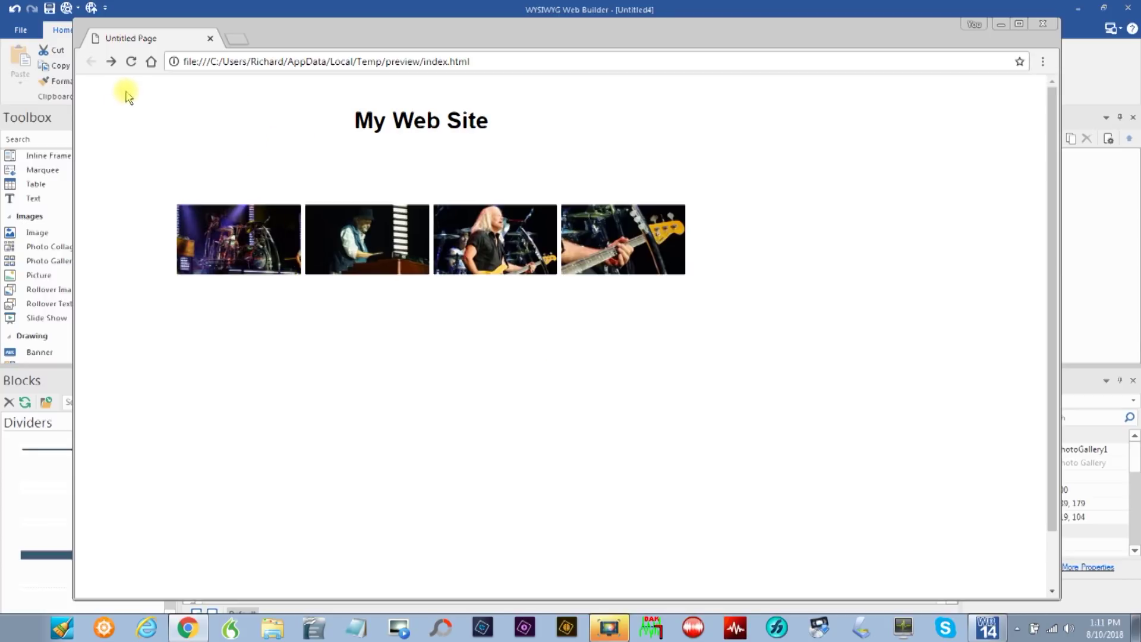
{"action": "left_click", "coordinate": [1043, 24]}
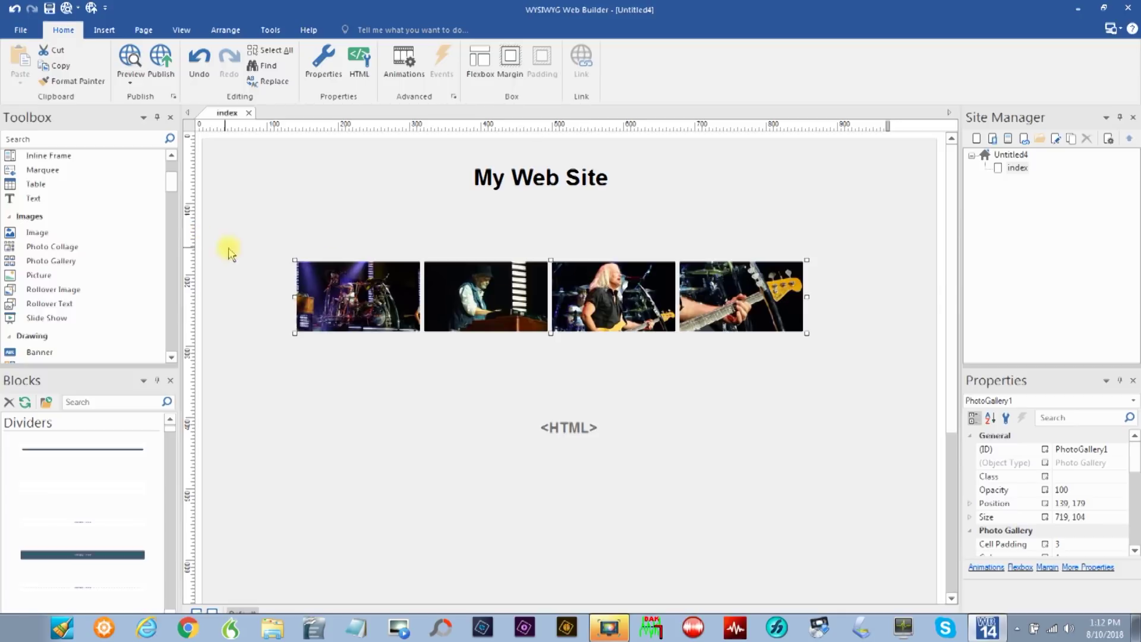
- Centre the page horizontally in the browser and change its title to 'REO'
{"action": "left_click", "coordinate": [143, 30]}
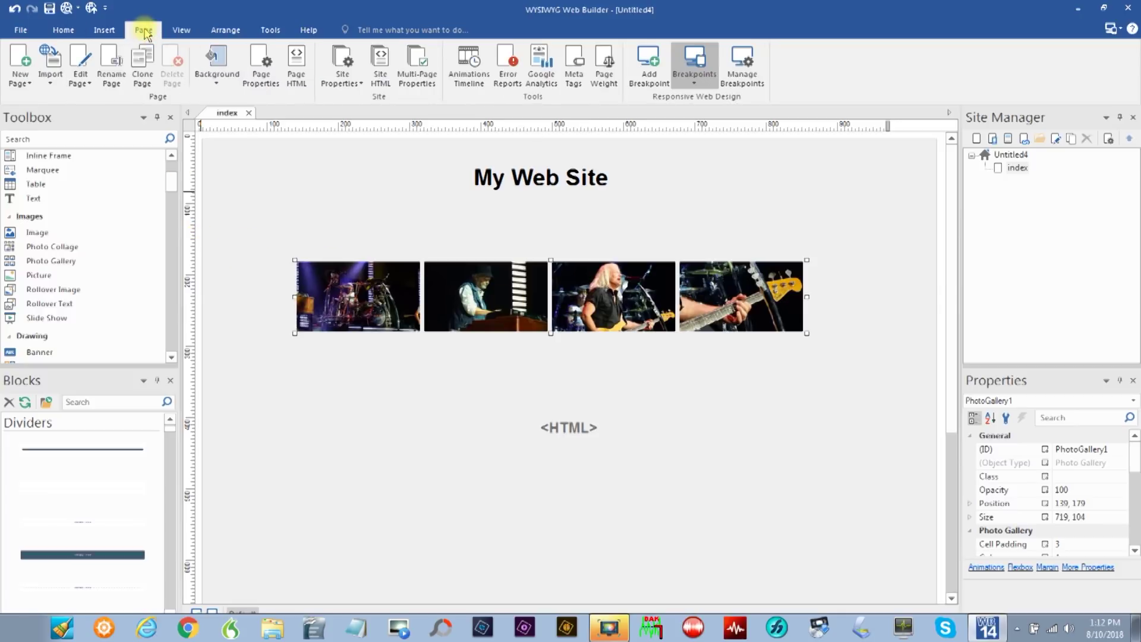
{"action": "left_click", "coordinate": [261, 60]}
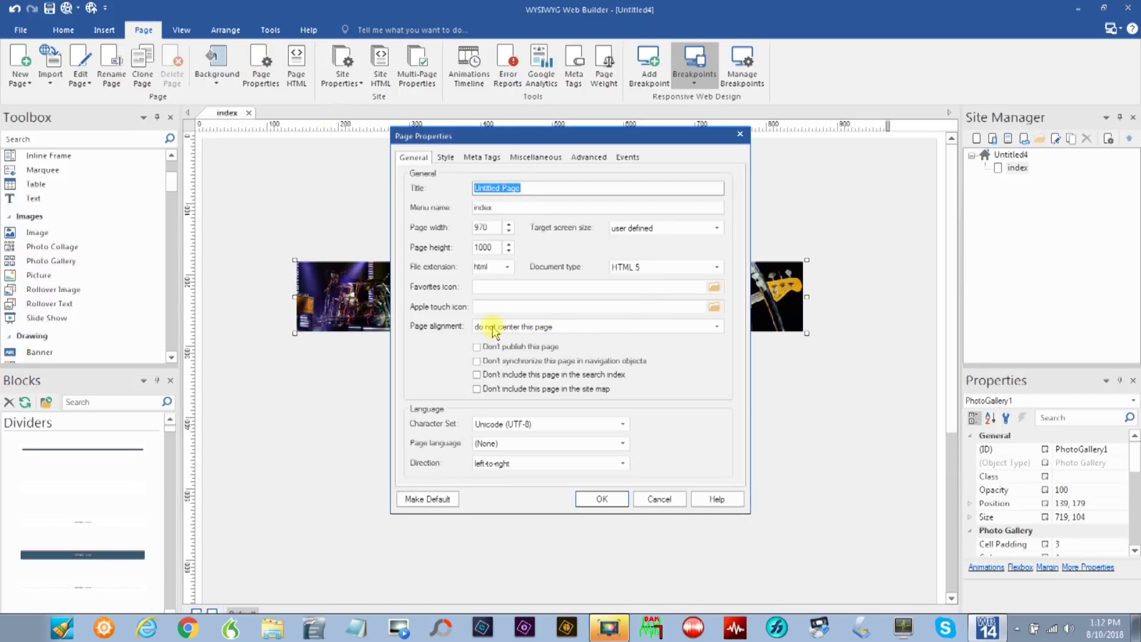
{"action": "left_click", "coordinate": [719, 328]}
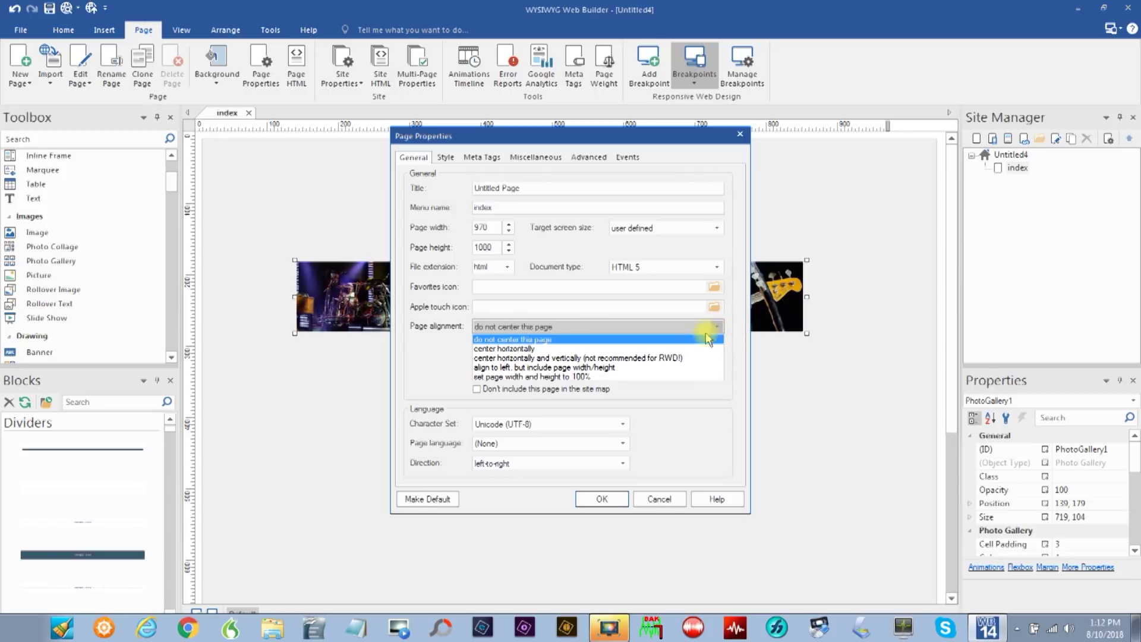
{"action": "left_click", "coordinate": [679, 348]}
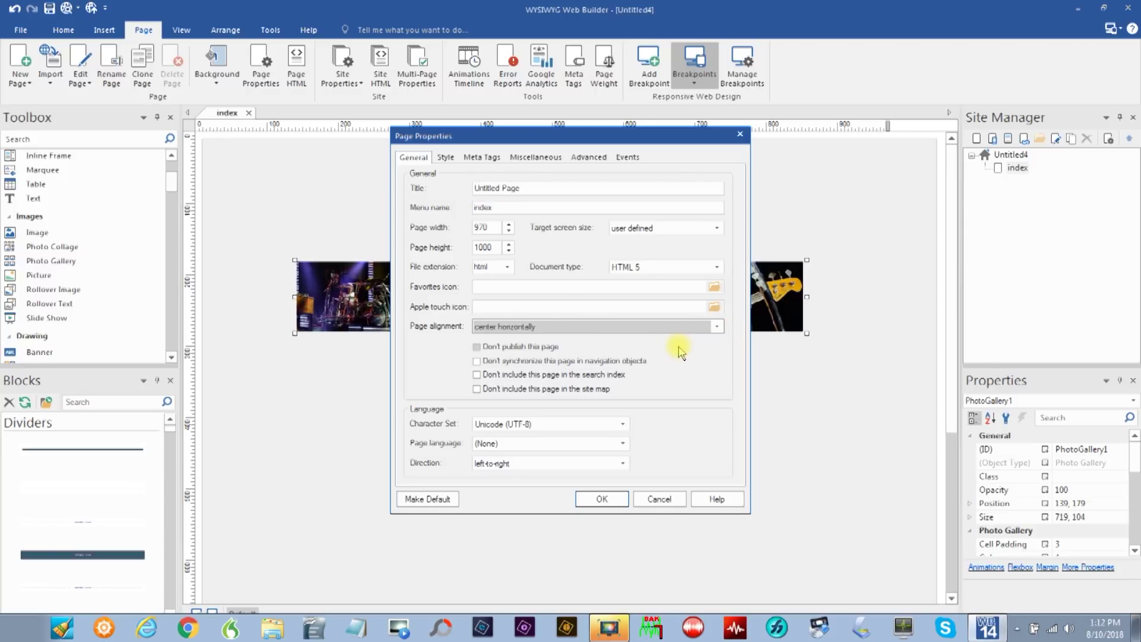
{"action": "left_click_drag", "start_coordinate": [534, 187], "coordinate": [449, 190]}
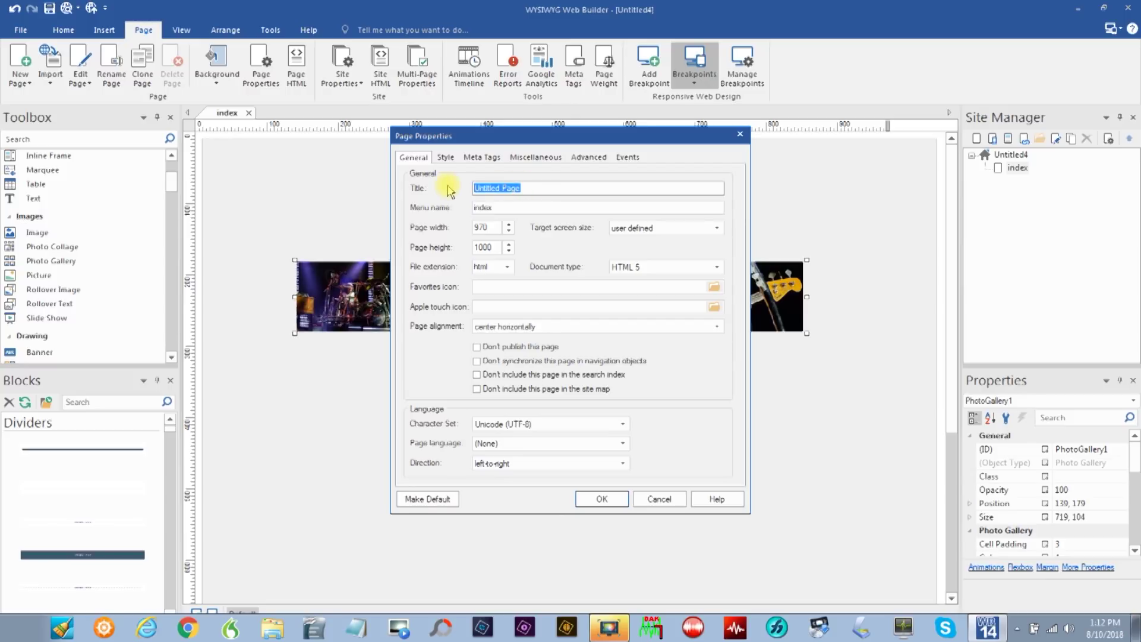
{"action": "type", "text": "REO"}
{"action": "left_click", "coordinate": [602, 499]}
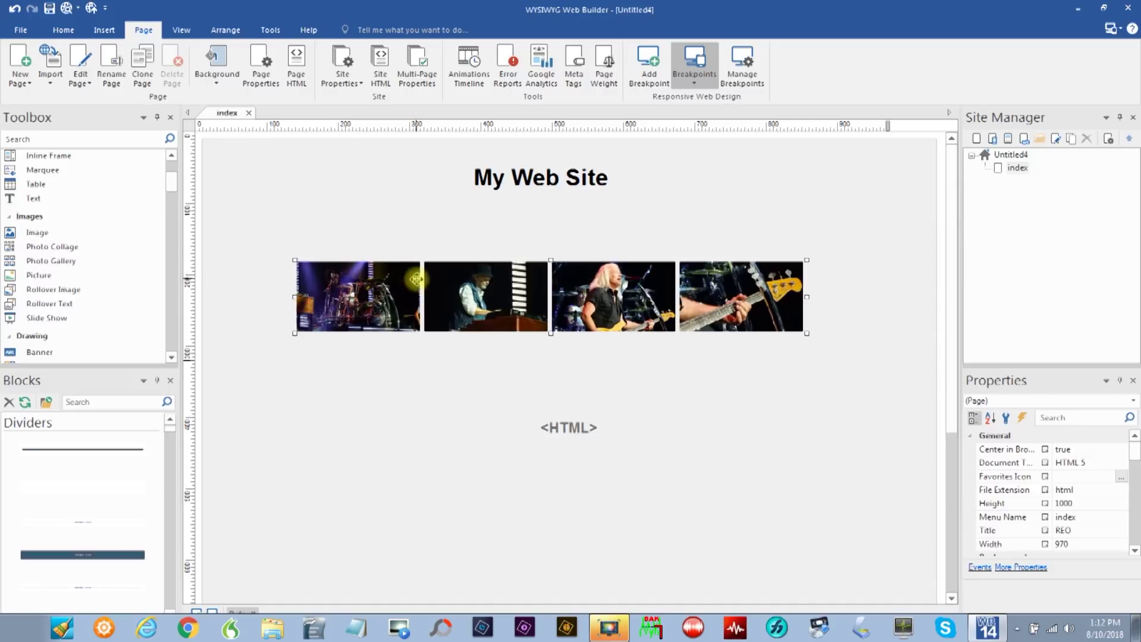
{"action": "double_click", "coordinate": [618, 299]}
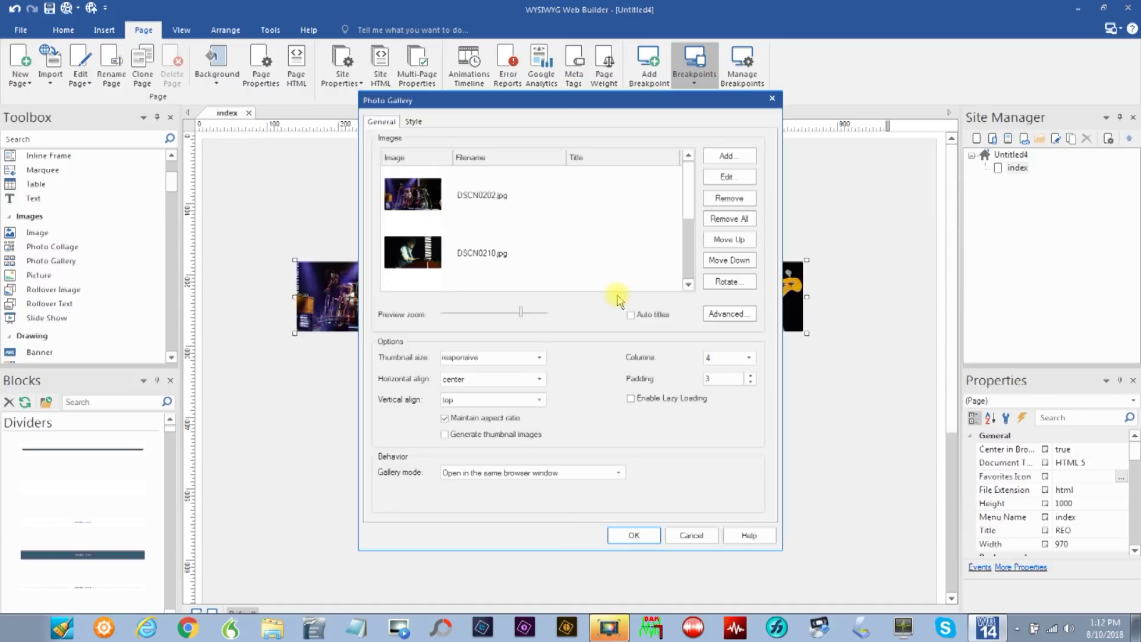
- Set the gallery's photo frame width to 4
{"action": "left_click", "coordinate": [414, 122]}
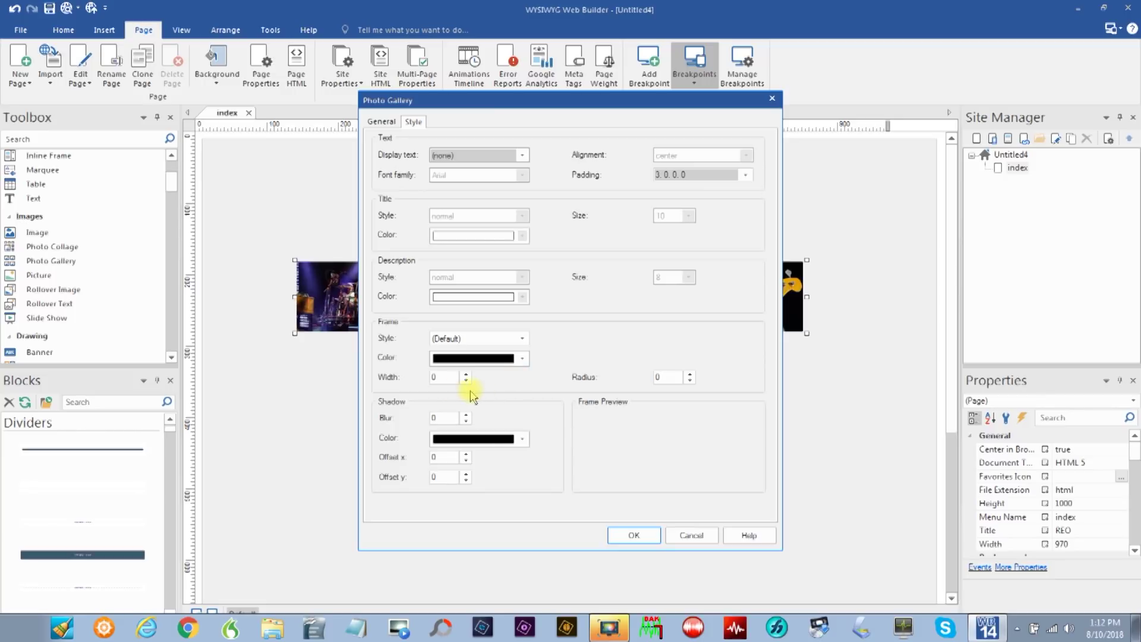
{"action": "left_click", "coordinate": [443, 376]}
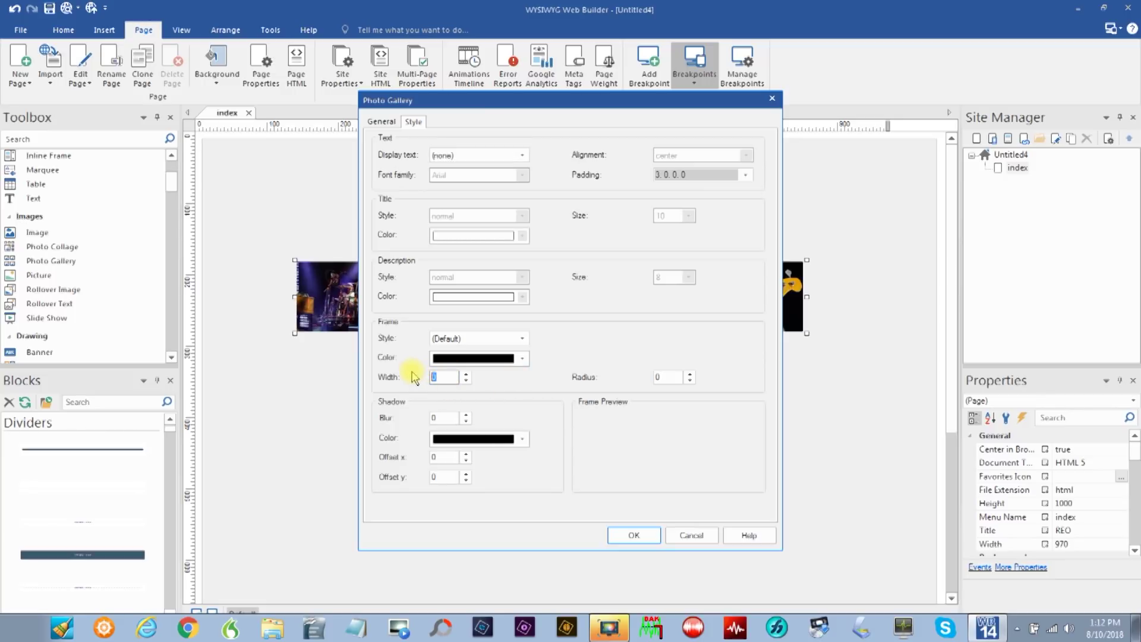
{"action": "type", "text": "4"}
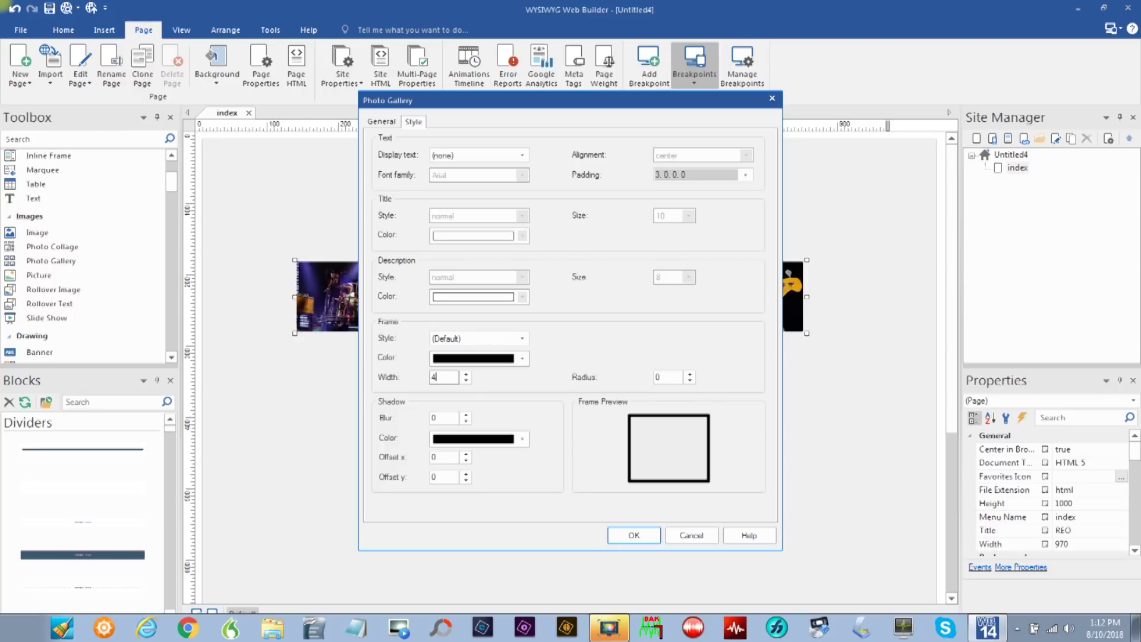
{"action": "left_click", "coordinate": [629, 538]}
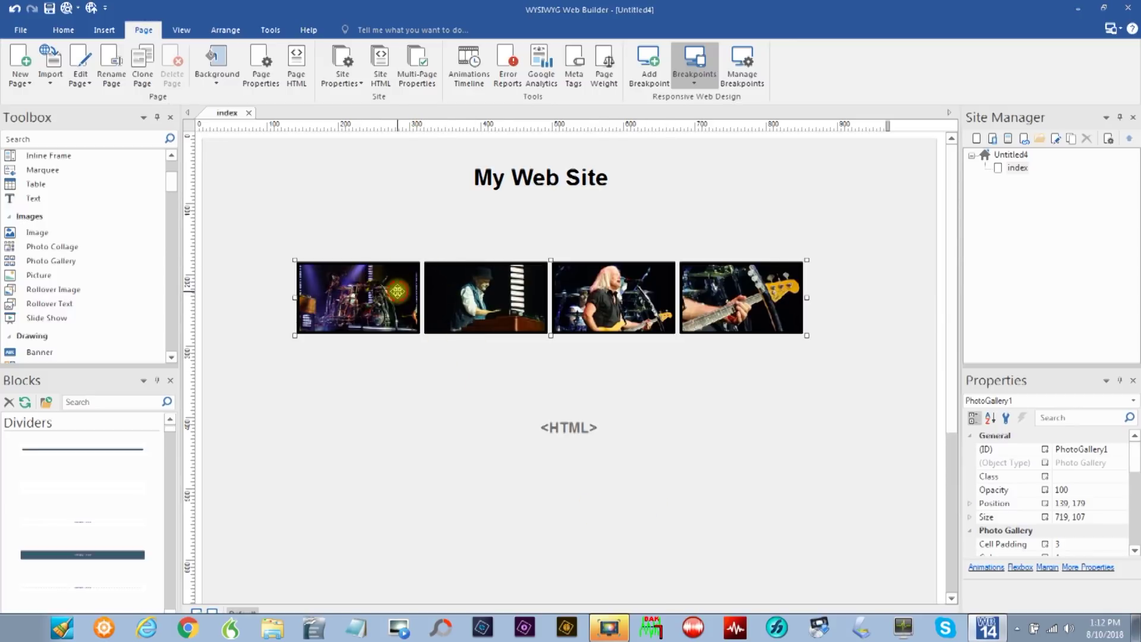
- Give the gallery's photo frames a shadow blur of 5
{"action": "double_click", "coordinate": [396, 290]}
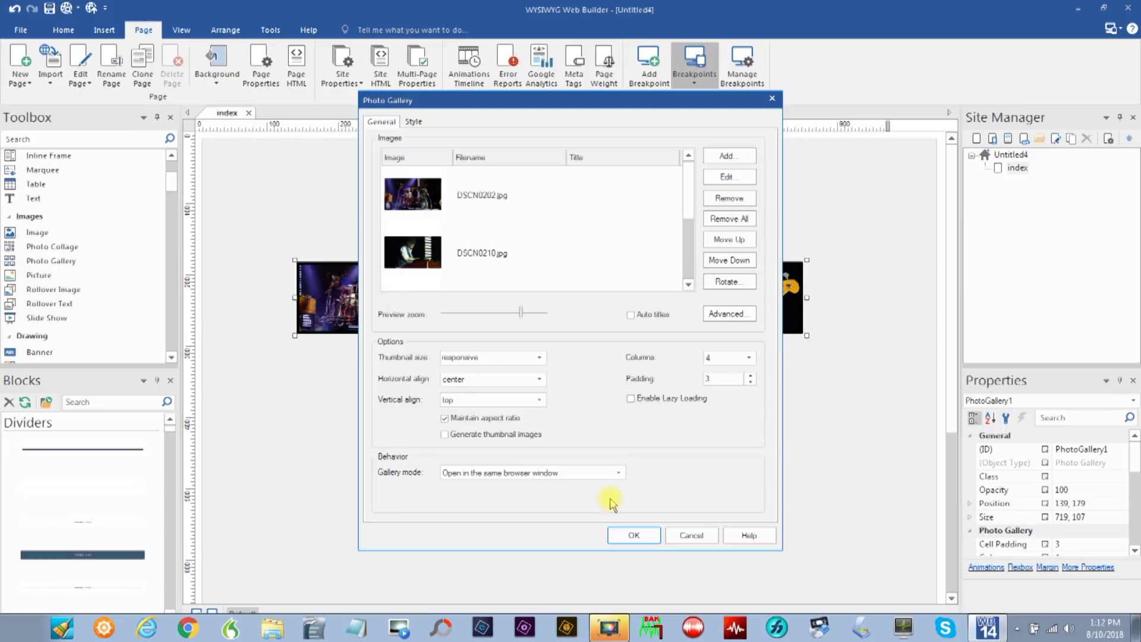
{"action": "left_click", "coordinate": [412, 124]}
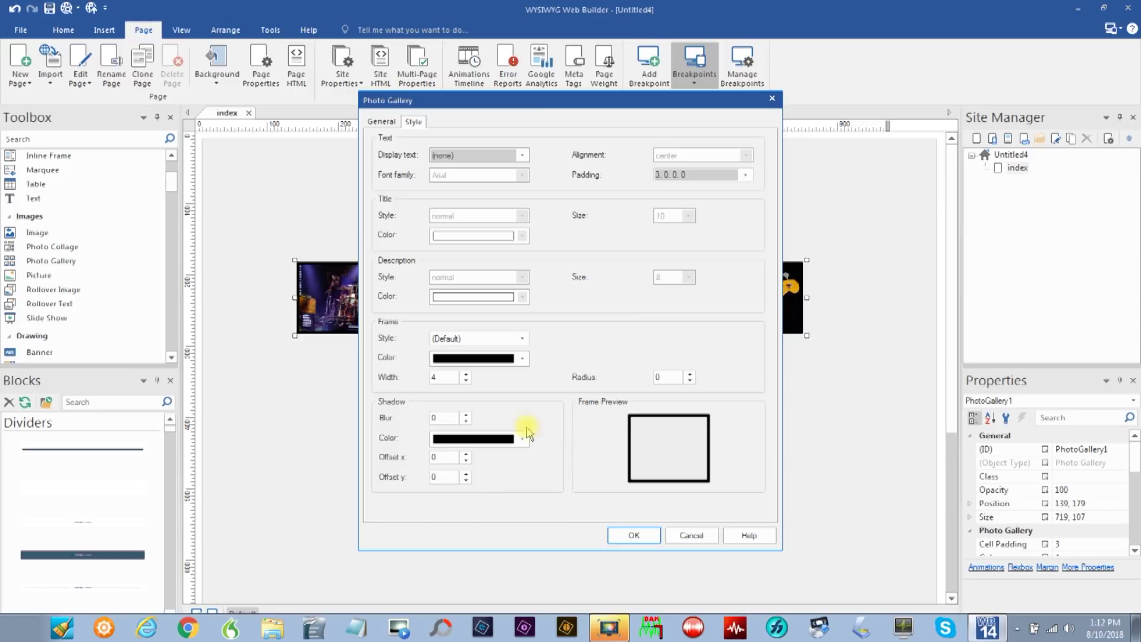
{"action": "double_click", "coordinate": [445, 417]}
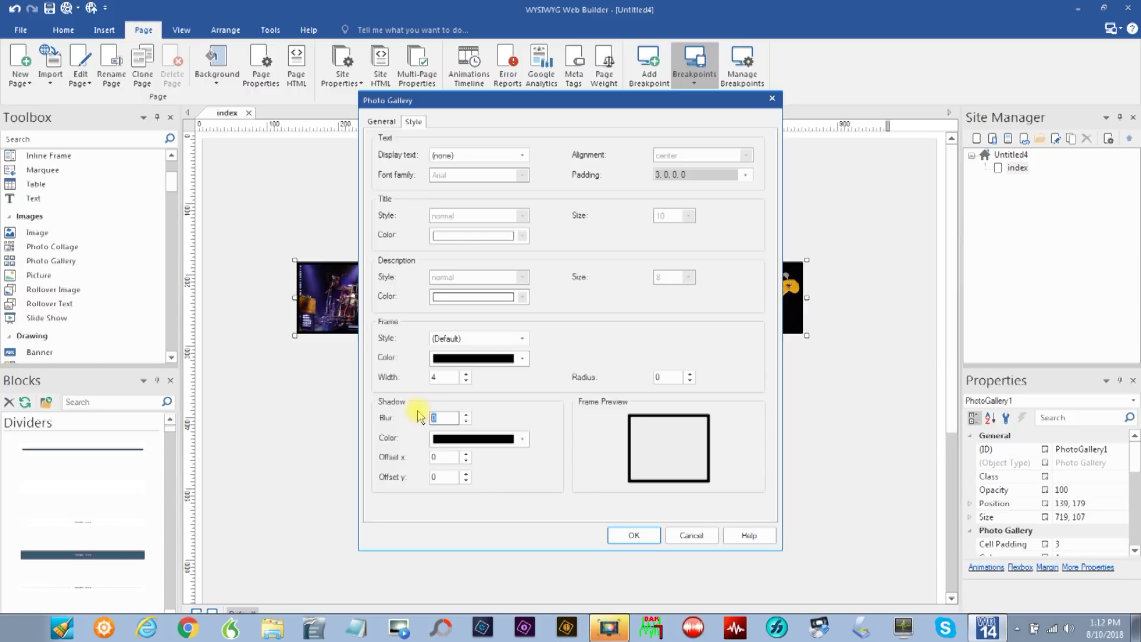
{"action": "type", "text": "5"}
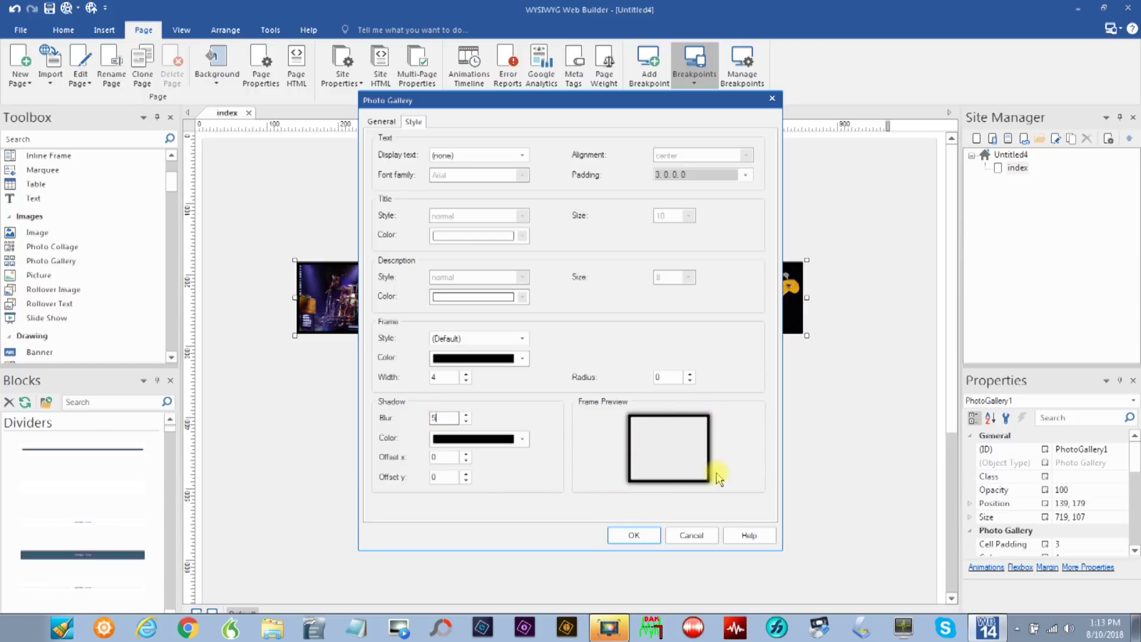
{"action": "left_click", "coordinate": [632, 536]}
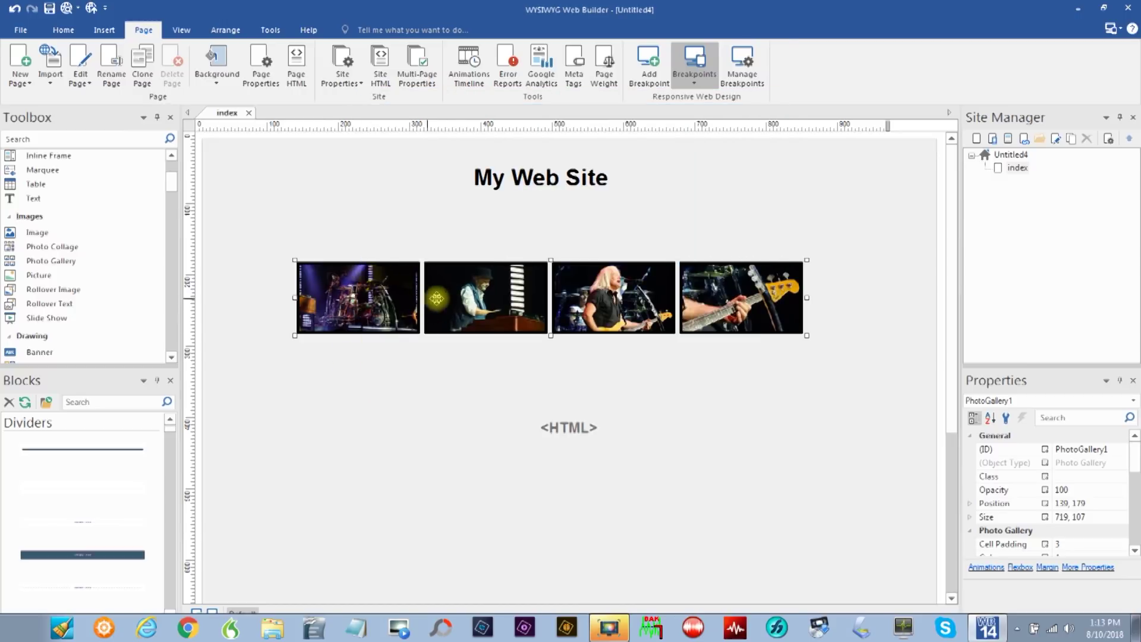
{"action": "left_click", "coordinate": [62, 29]}
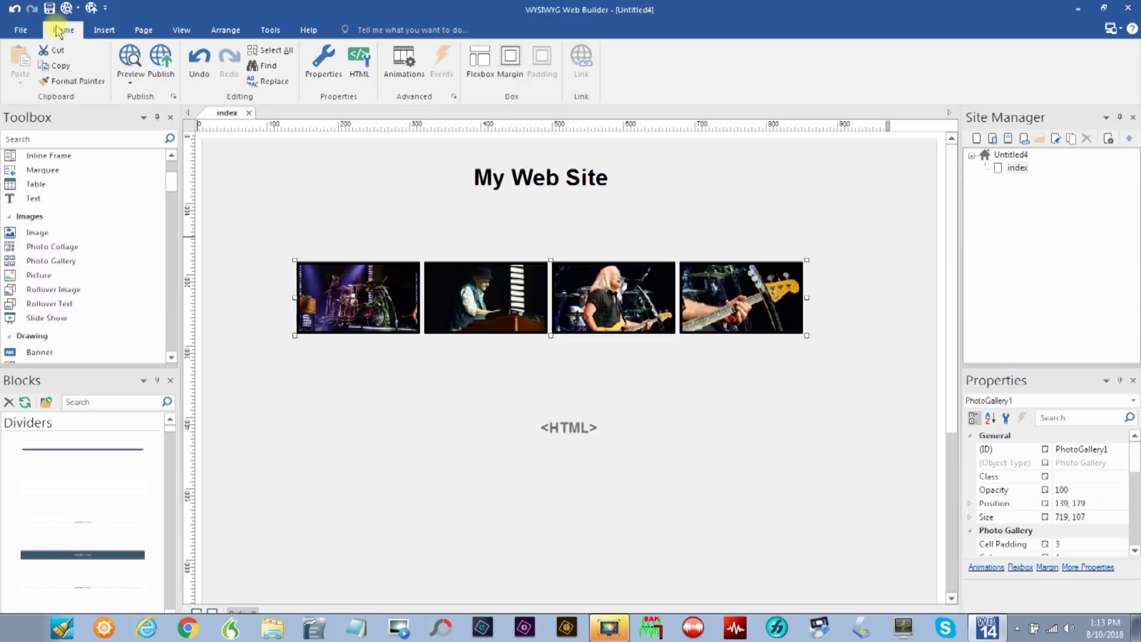
{"action": "left_click", "coordinate": [131, 58]}
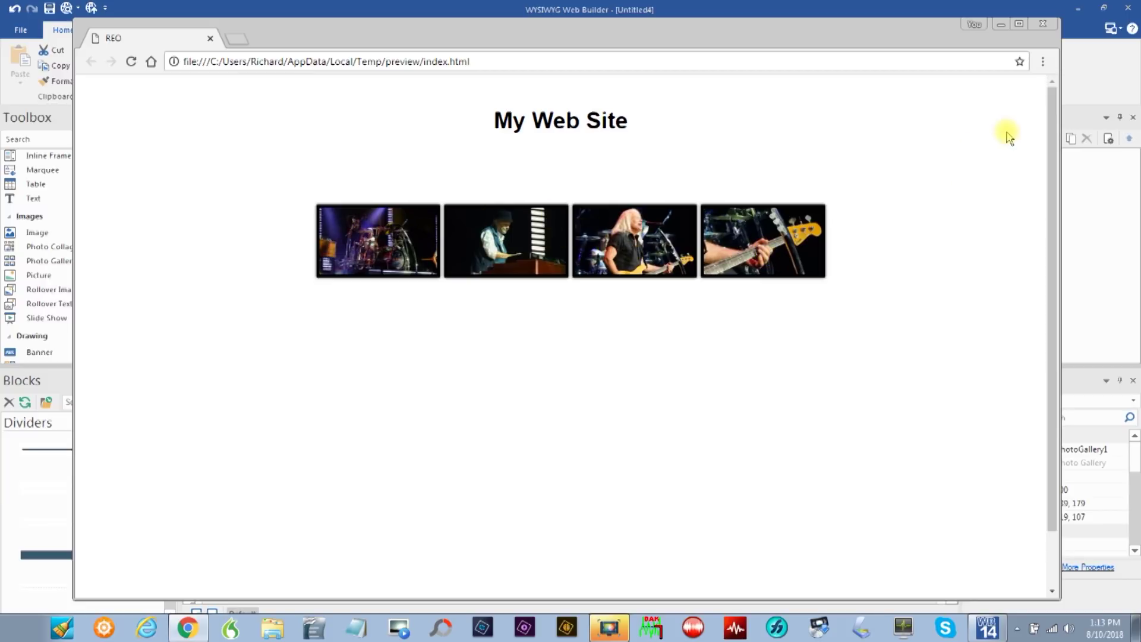
- Resize the gallery to 869 × 129 and move it to 59, 101 under the heading
{"action": "left_click", "coordinate": [1041, 24]}
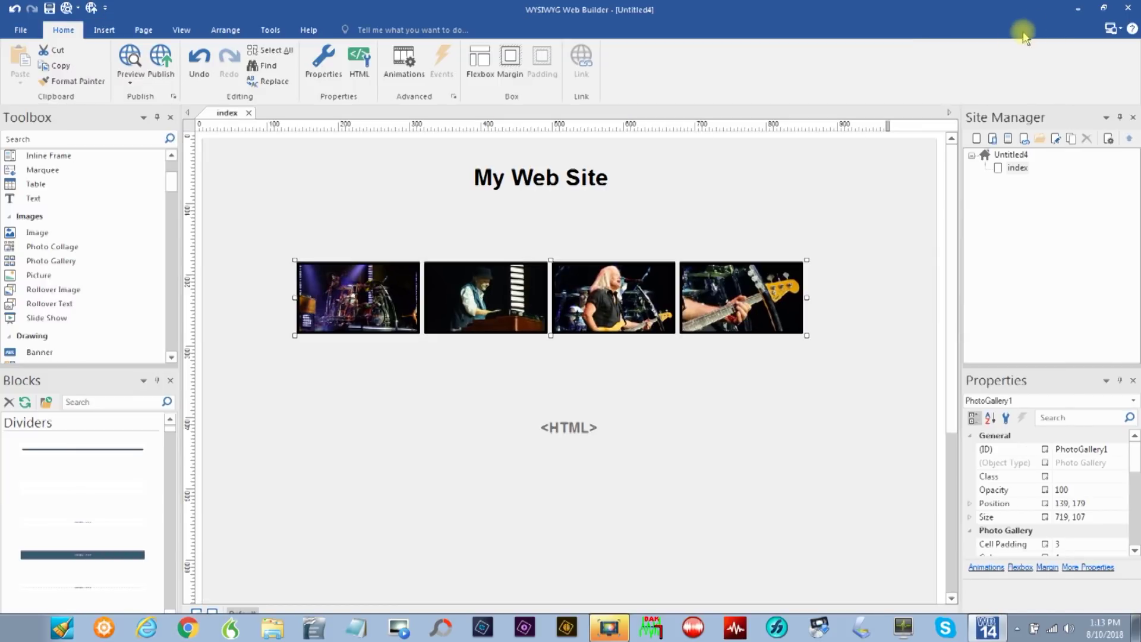
{"action": "left_click_drag", "start_coordinate": [806, 260], "coordinate": [826, 220]}
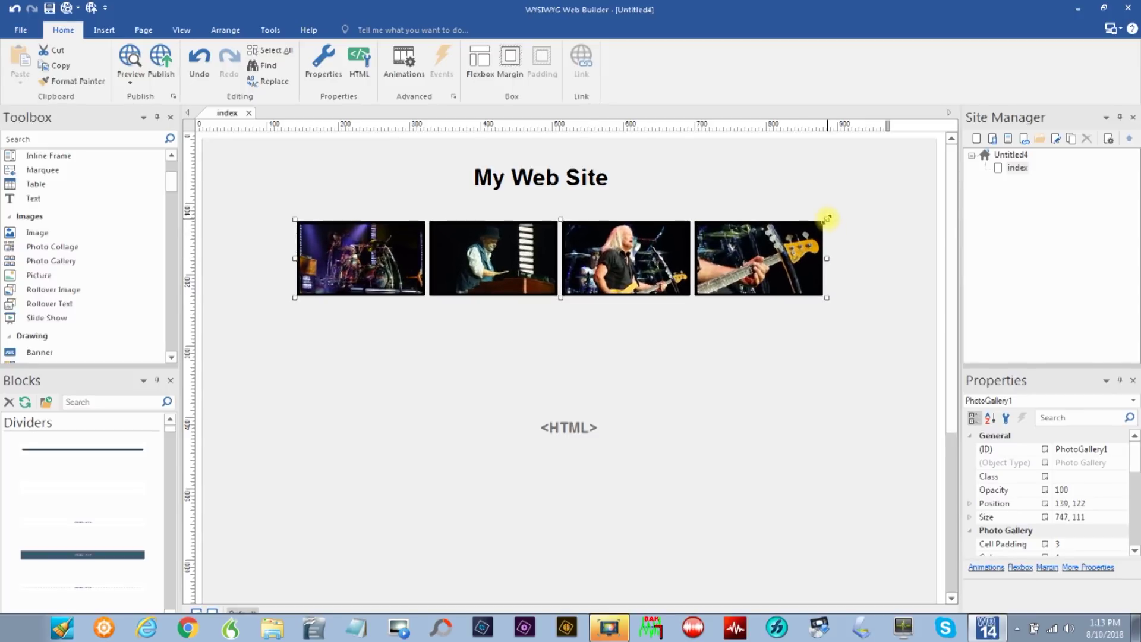
{"action": "left_click_drag", "start_coordinate": [556, 216], "coordinate": [558, 205]}
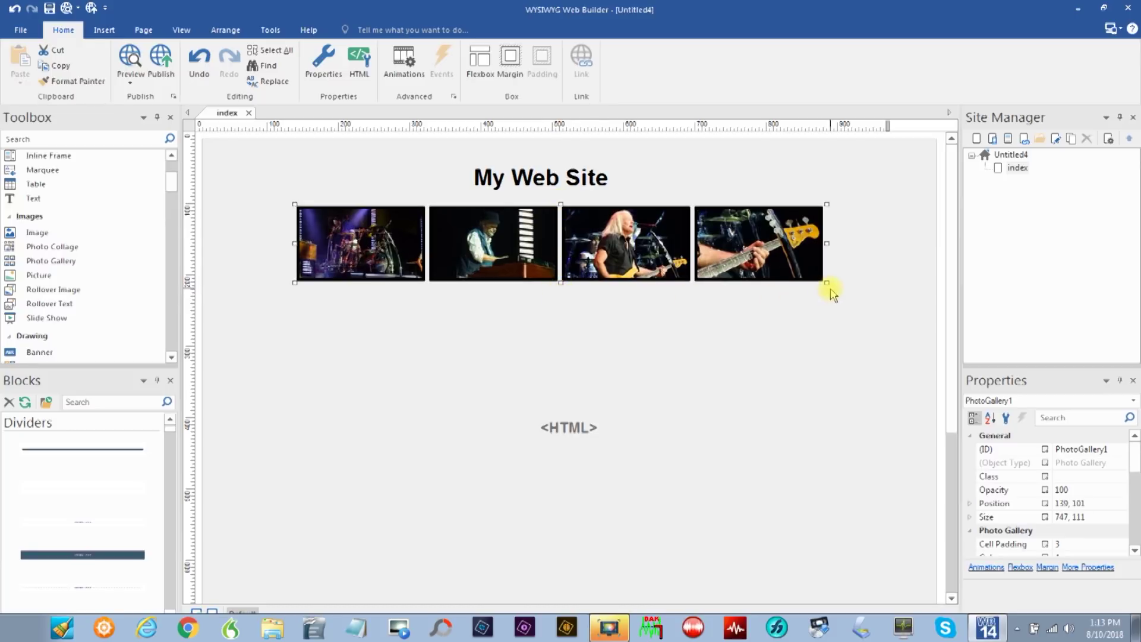
{"action": "left_click_drag", "start_coordinate": [826, 283], "coordinate": [856, 295]}
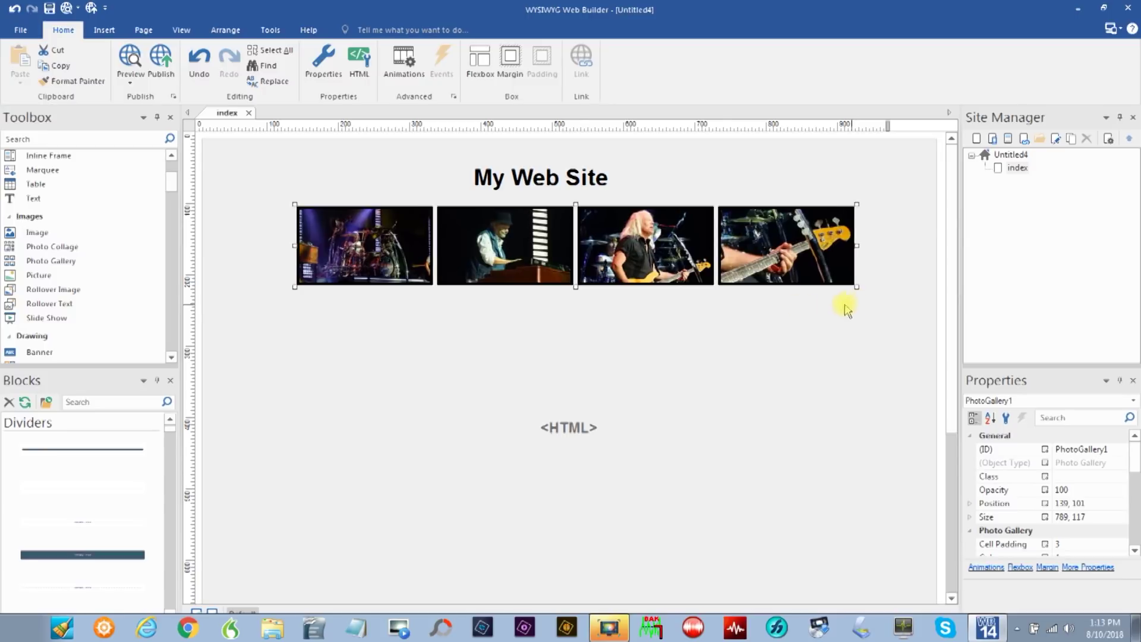
{"action": "left_click", "coordinate": [291, 289]}
{"action": "left_click_drag", "start_coordinate": [285, 289], "coordinate": [304, 310]}
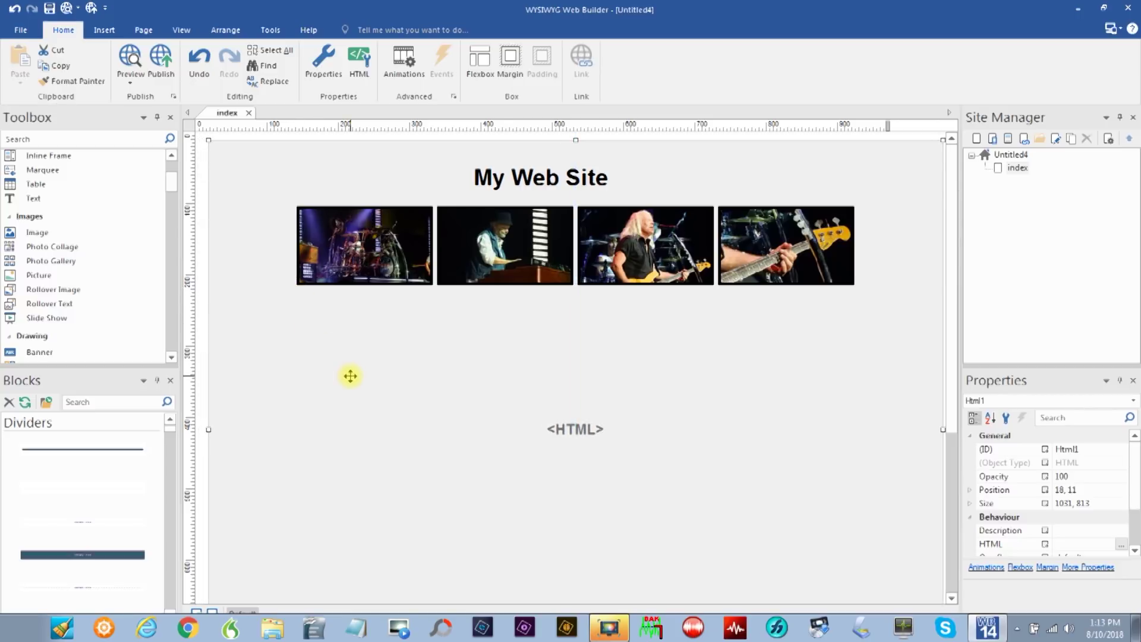
{"action": "key", "text": "ctrl+z"}
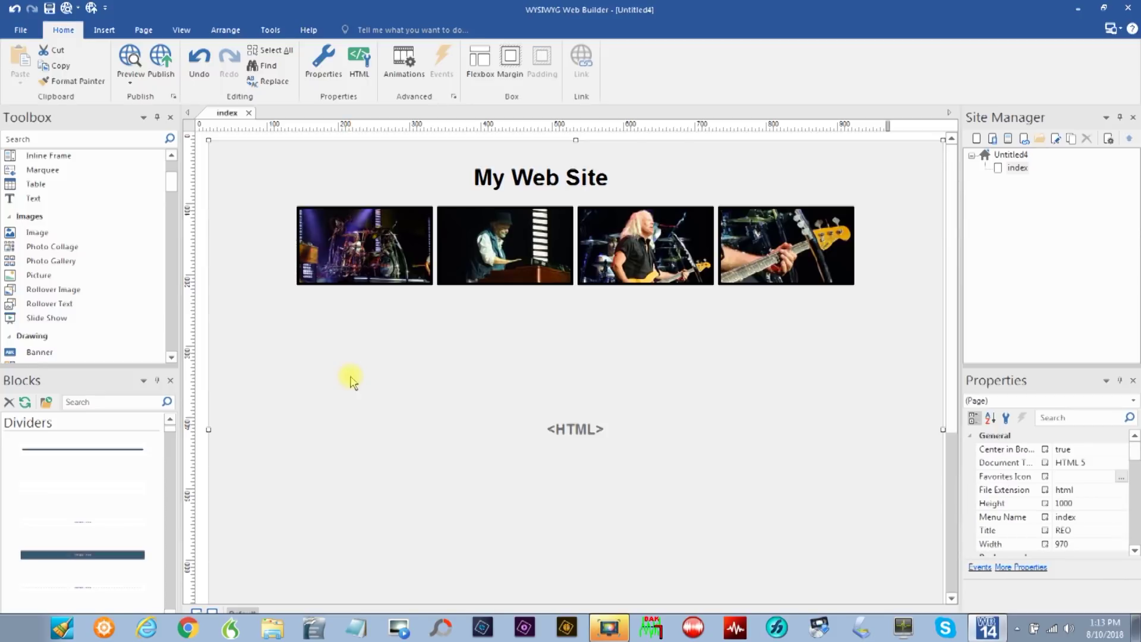
{"action": "left_click", "coordinate": [341, 252]}
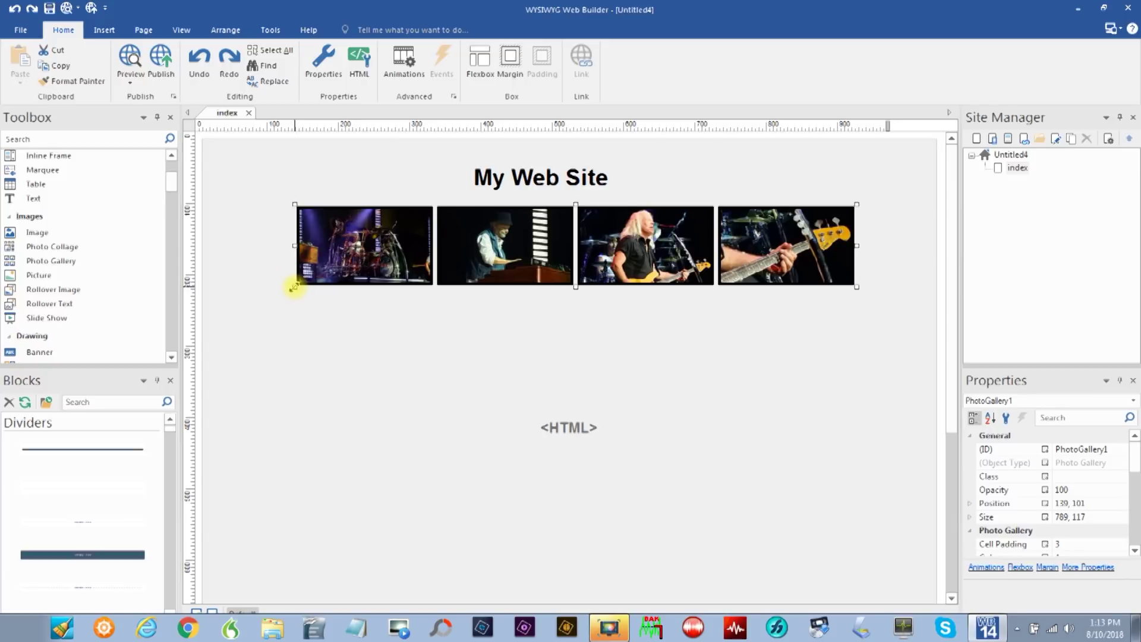
{"action": "left_click_drag", "start_coordinate": [296, 287], "coordinate": [237, 298]}
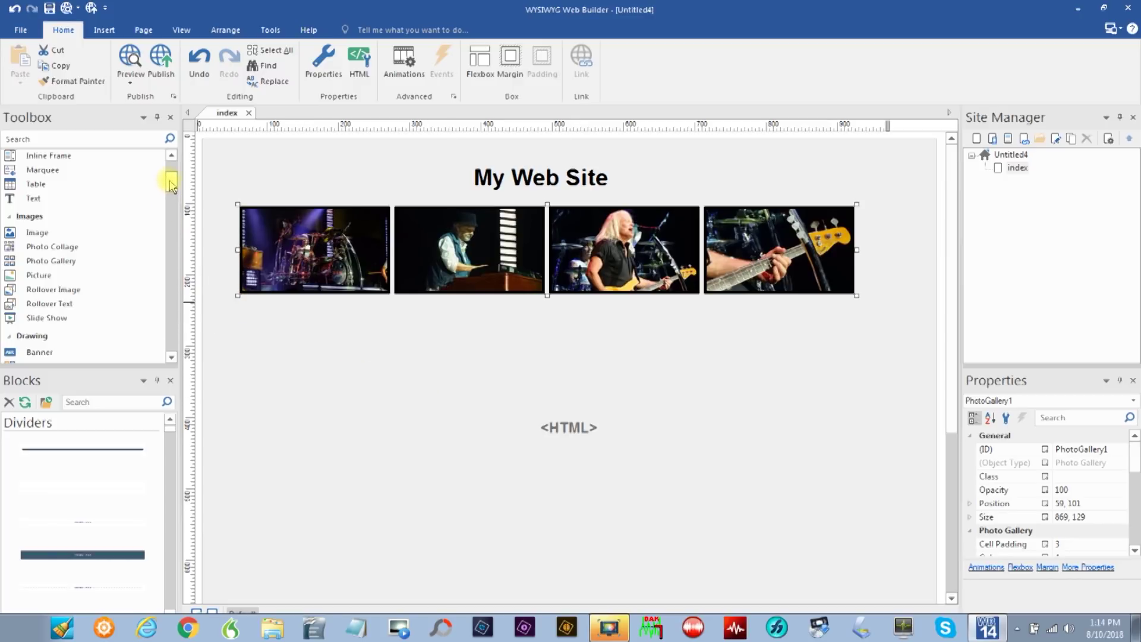
{"action": "left_click_drag", "start_coordinate": [171, 184], "coordinate": [162, 221]}
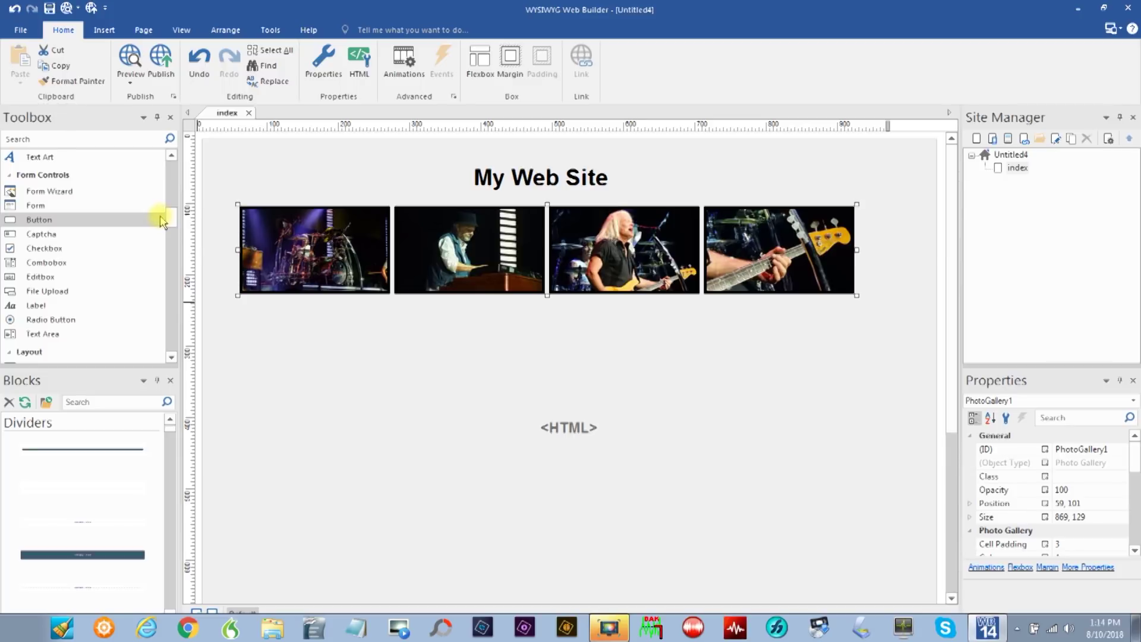
- Draw a 706 × 328 form area on the page below the photo gallery
{"action": "left_click", "coordinate": [35, 206]}
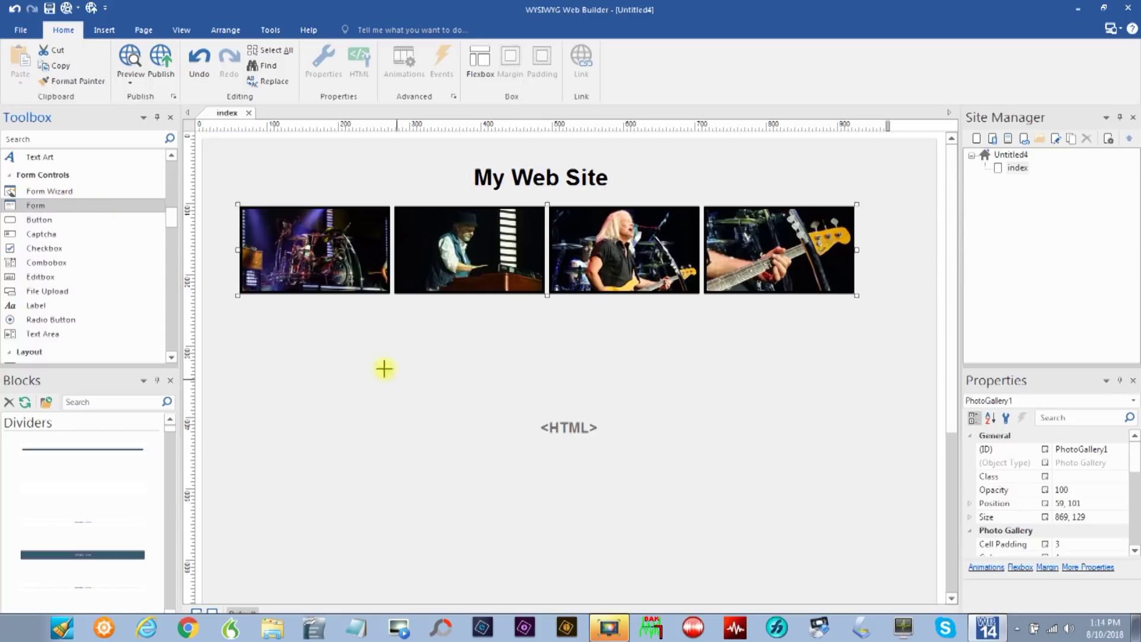
{"action": "left_click_drag", "start_coordinate": [303, 327], "coordinate": [806, 559]}
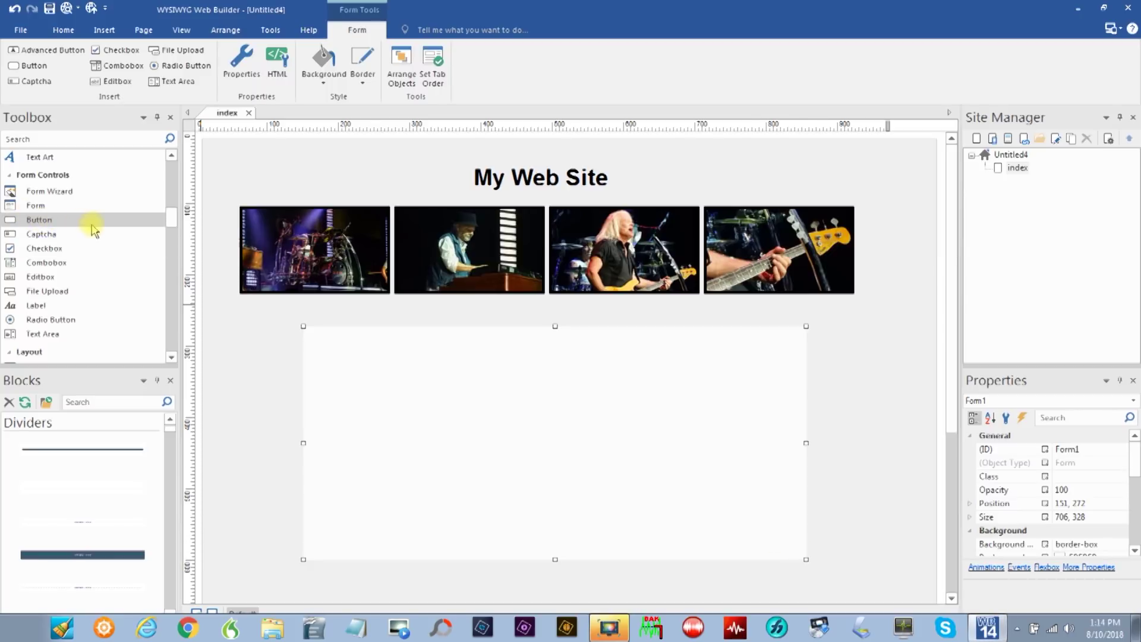
{"action": "left_click", "coordinate": [42, 249]}
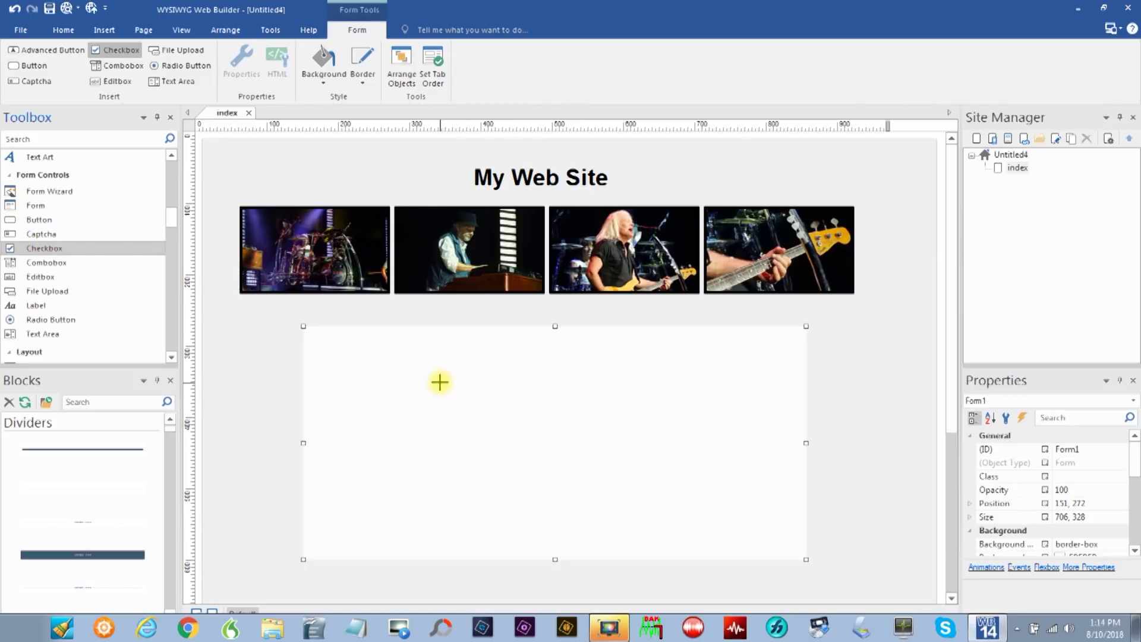
- Place a 20 × 20 checkbox inside the form with its initial state set to not checked
{"action": "left_click_drag", "start_coordinate": [501, 385], "coordinate": [529, 409]}
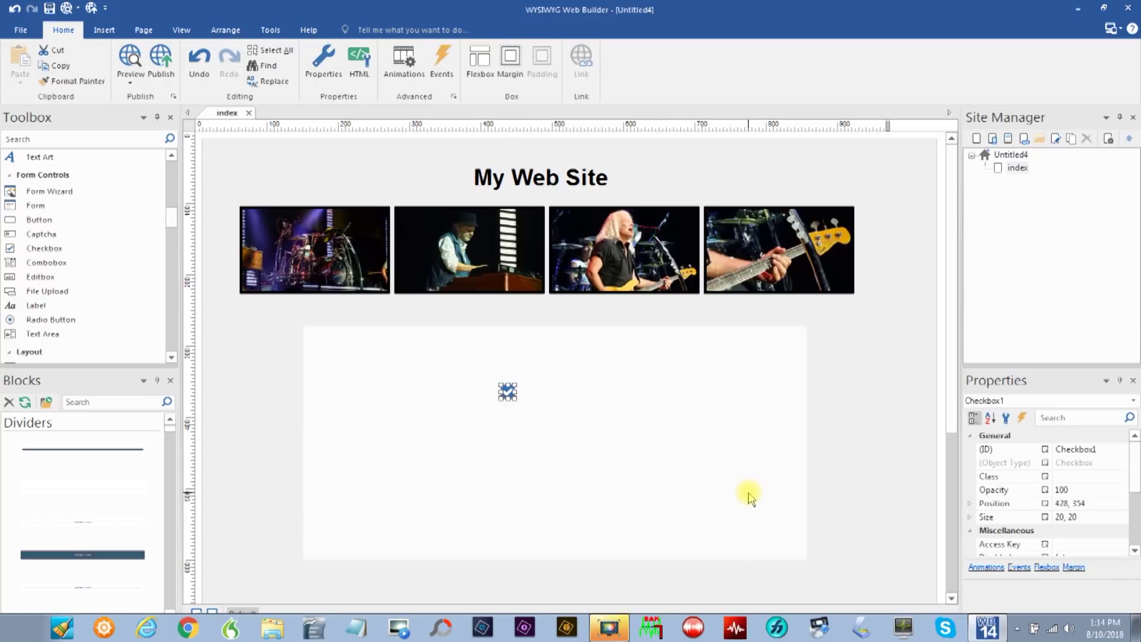
{"action": "double_click", "coordinate": [508, 391]}
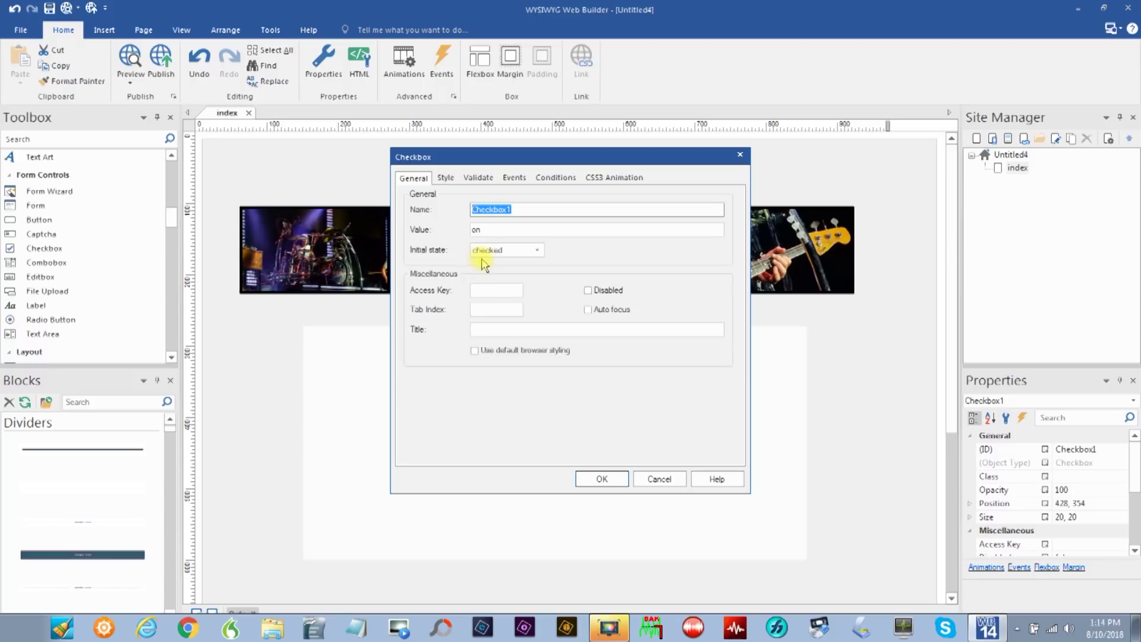
{"action": "left_click", "coordinate": [538, 250]}
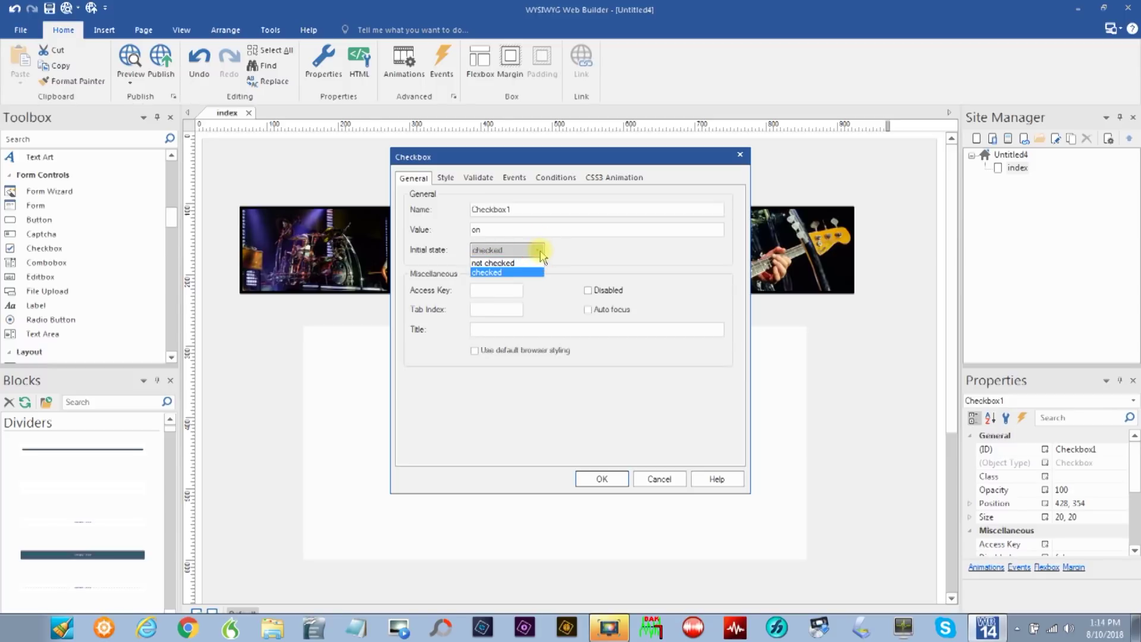
{"action": "left_click", "coordinate": [516, 263]}
{"action": "left_click", "coordinate": [604, 480]}
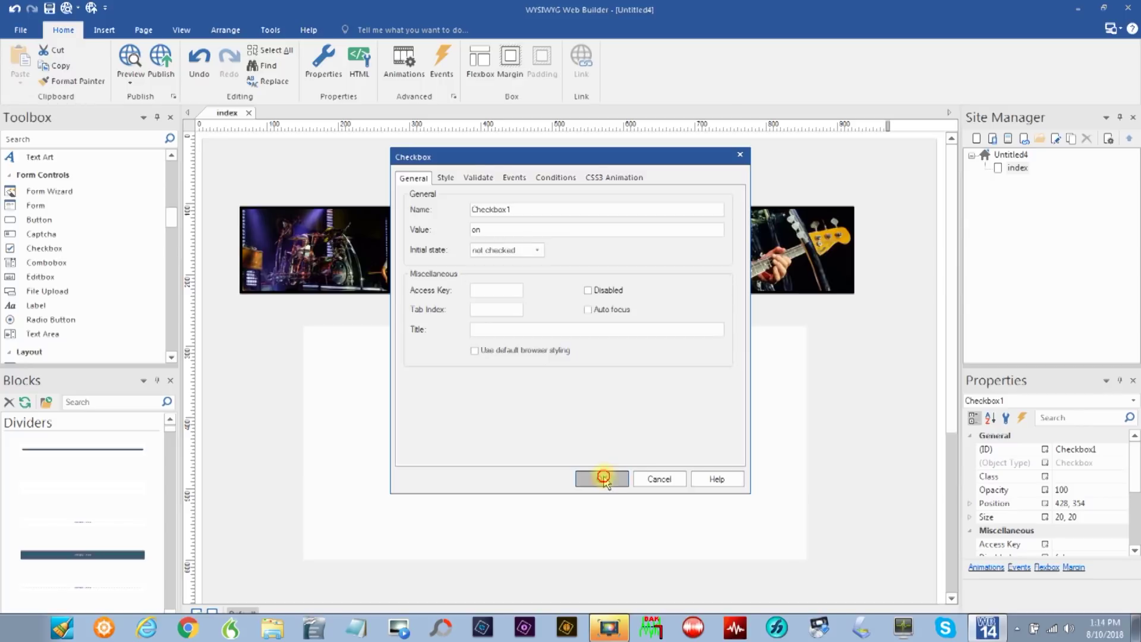
{"action": "left_click", "coordinate": [565, 469]}
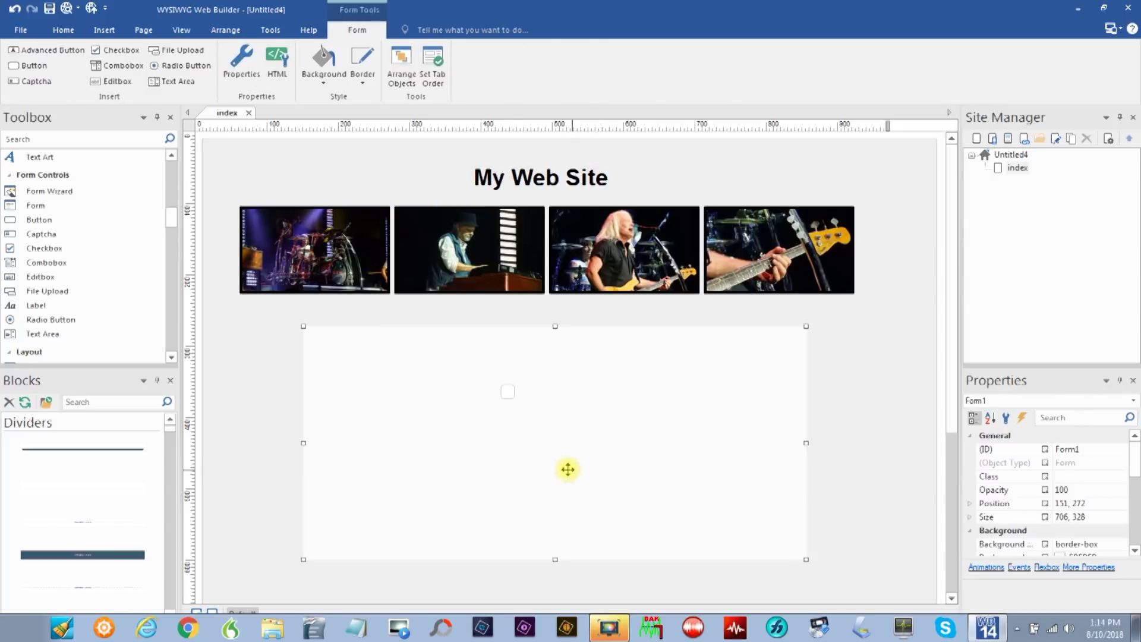
{"action": "double_click", "coordinate": [509, 391]}
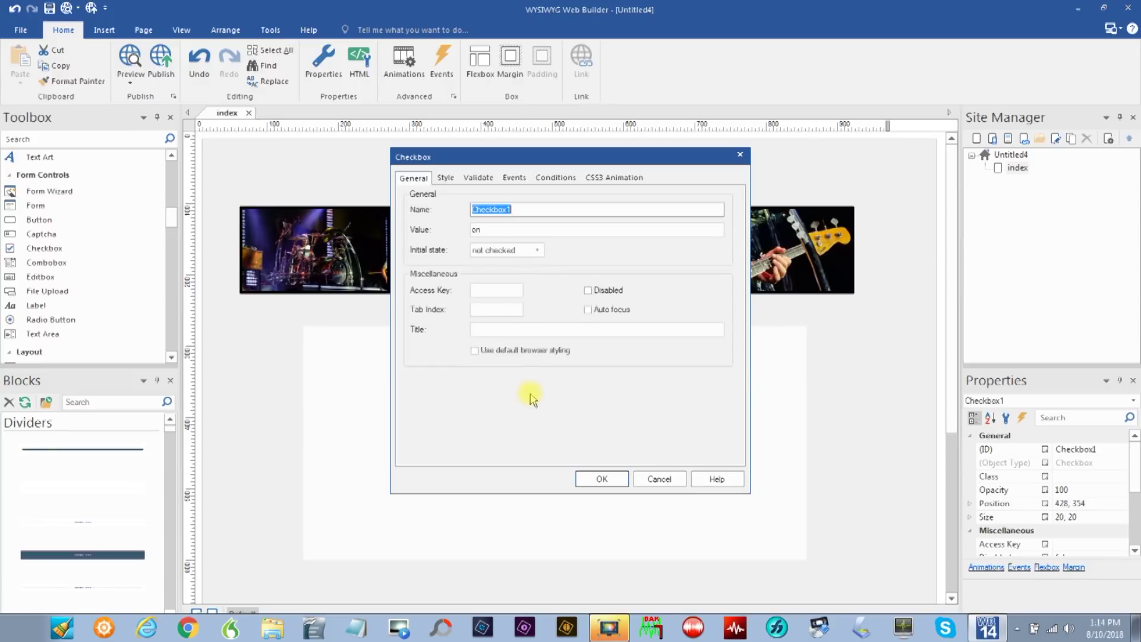
- Give the checkbox a black border, then review its settings and leave them unchanged
{"action": "left_click", "coordinate": [447, 179]}
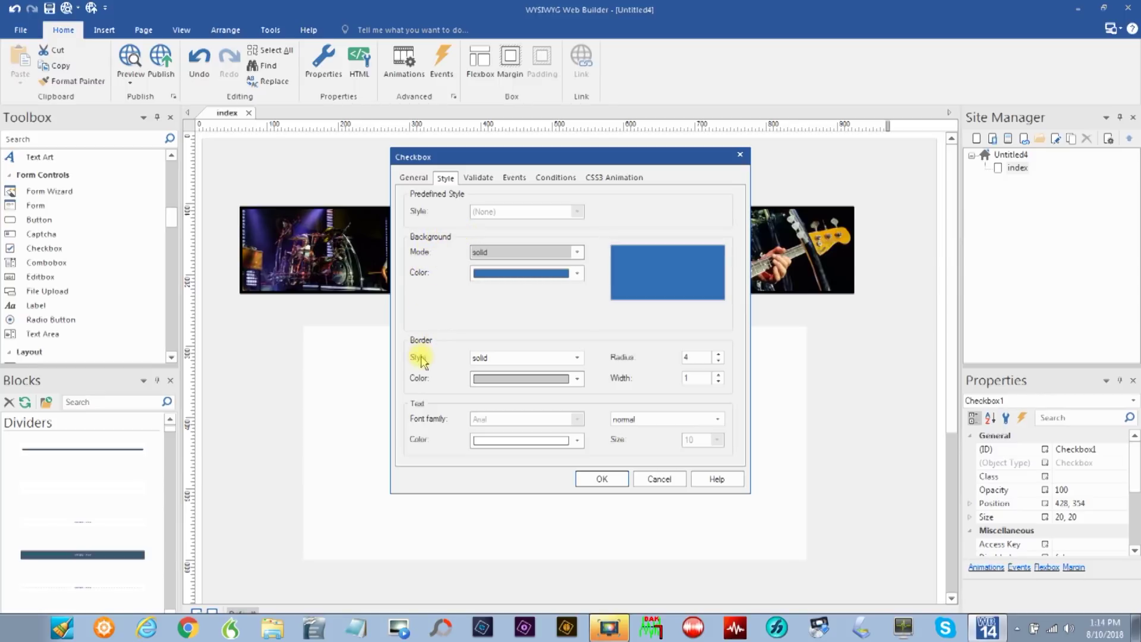
{"action": "left_click", "coordinate": [578, 378]}
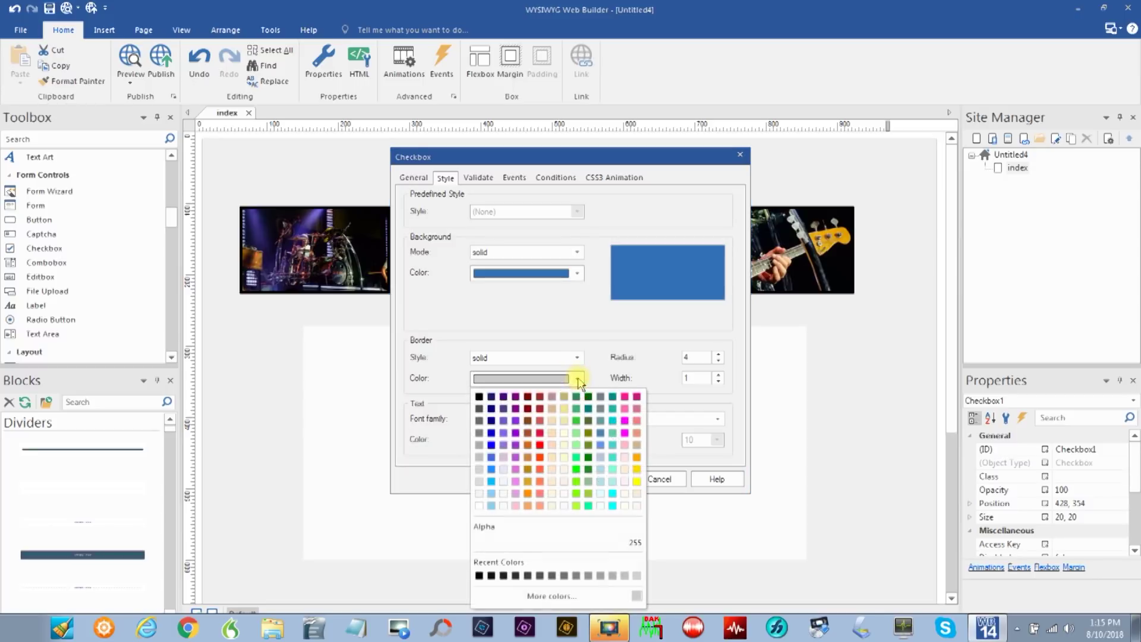
{"action": "left_click", "coordinate": [479, 396]}
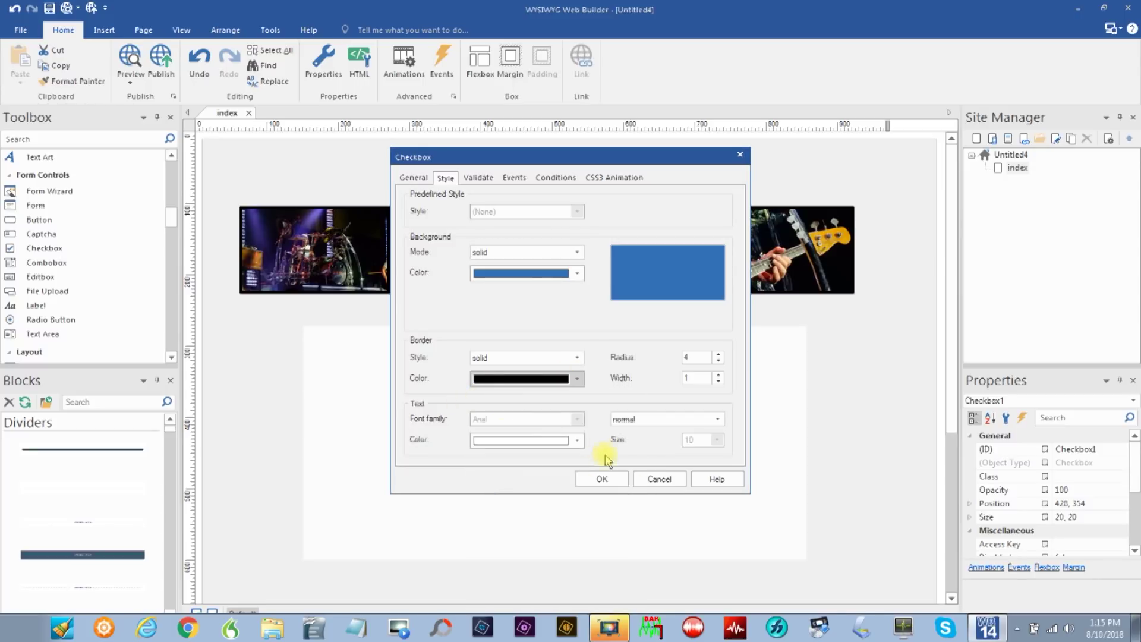
{"action": "left_click", "coordinate": [602, 478]}
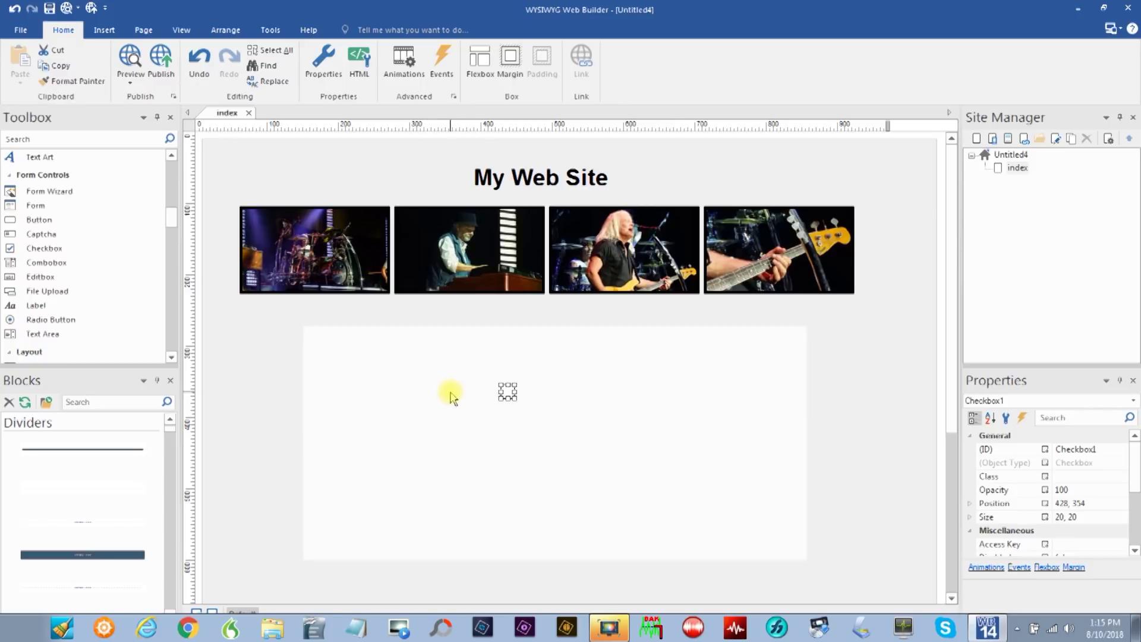
{"action": "double_click", "coordinate": [506, 392]}
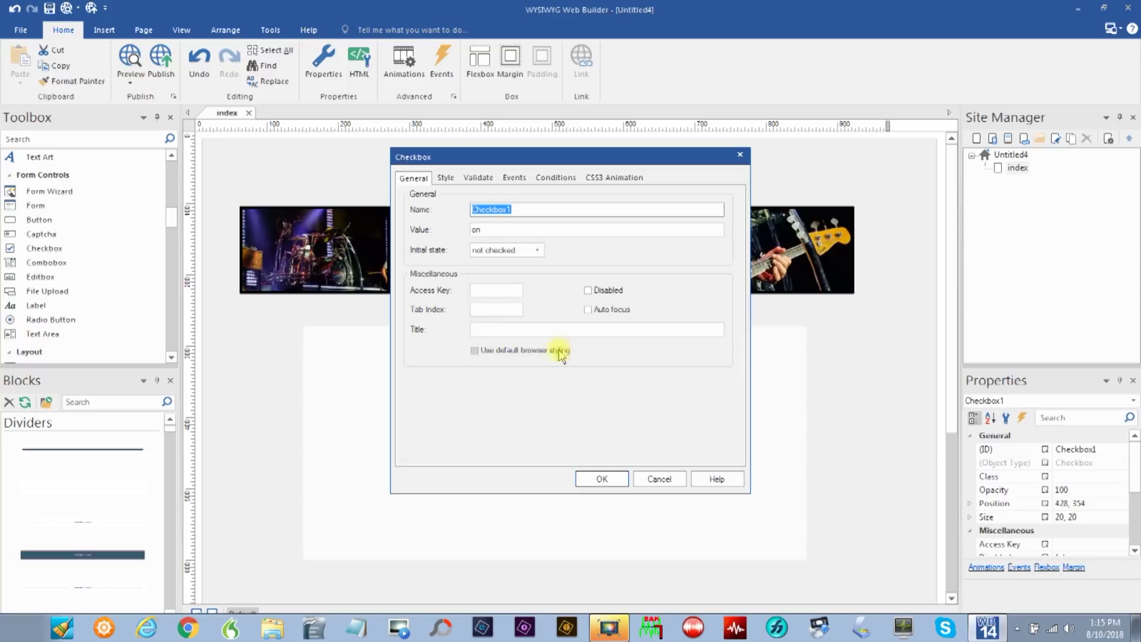
{"action": "left_click", "coordinate": [661, 480]}
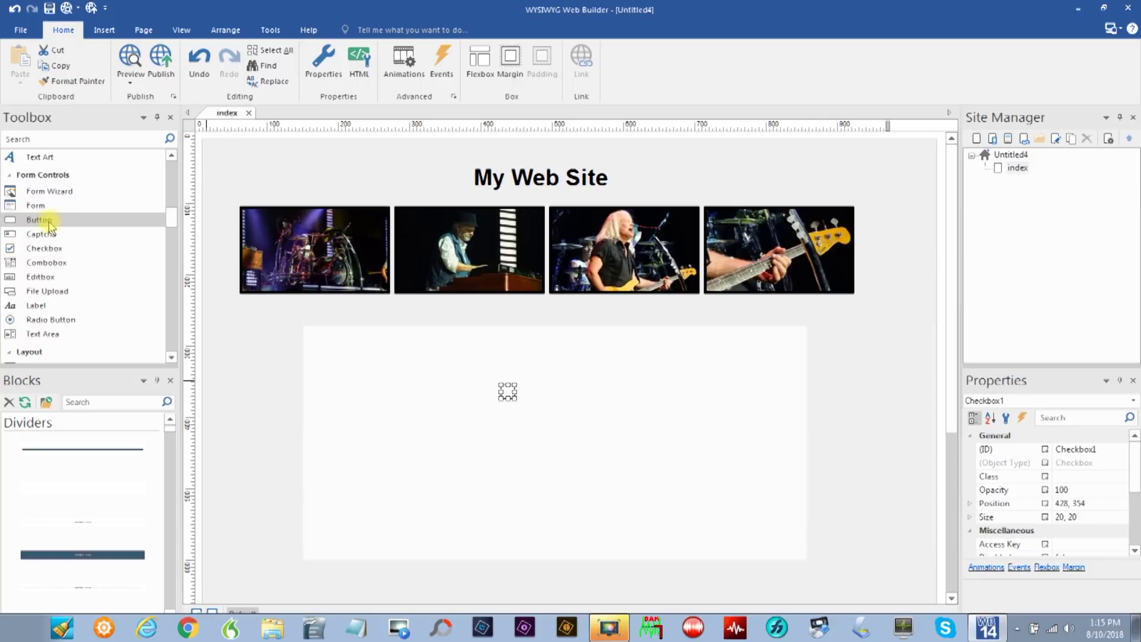
- Add a button below the checkbox whose name, label and title are all 'Send Email'
{"action": "left_click", "coordinate": [40, 221]}
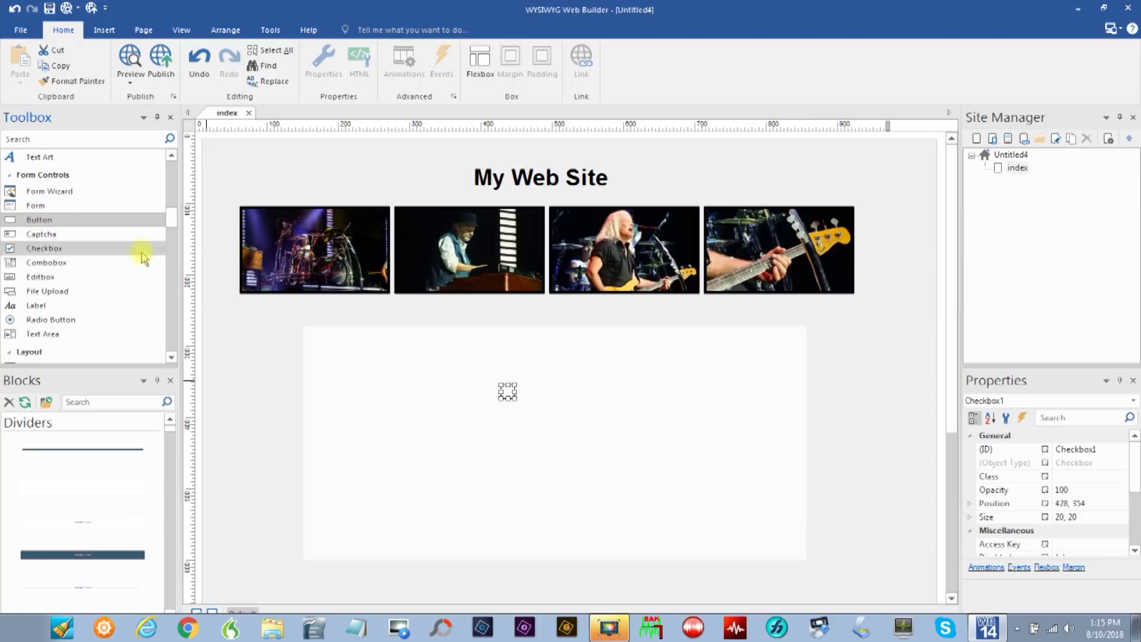
{"action": "left_click_drag", "start_coordinate": [546, 431], "coordinate": [629, 464]}
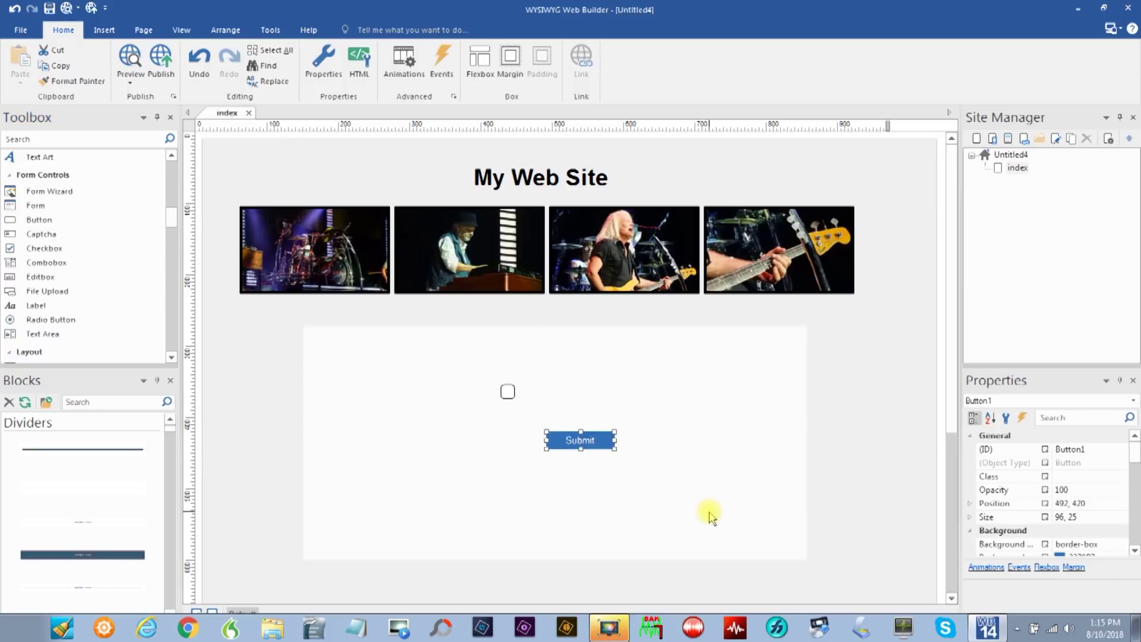
{"action": "double_click", "coordinate": [567, 440]}
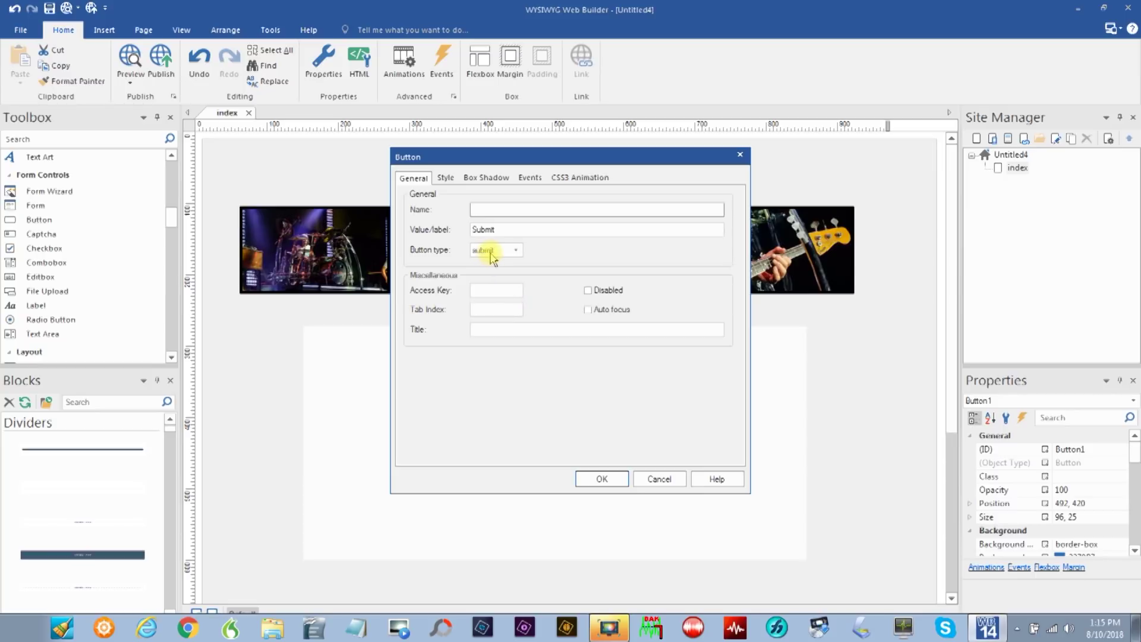
{"action": "type", "text": "Send Email"}
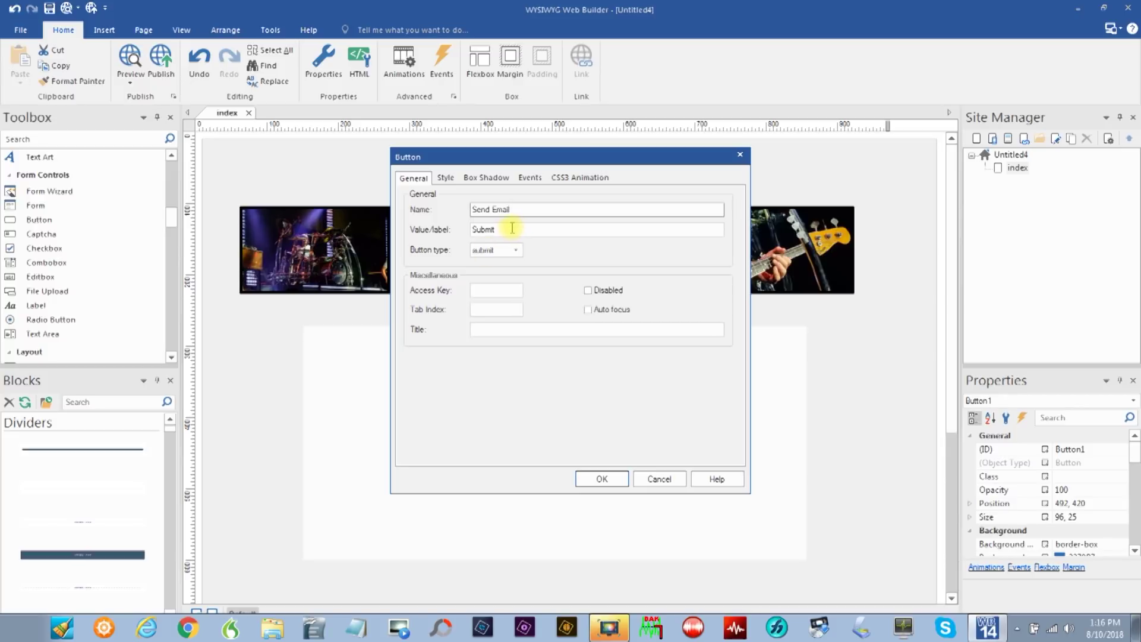
{"action": "key", "text": "Tab"}
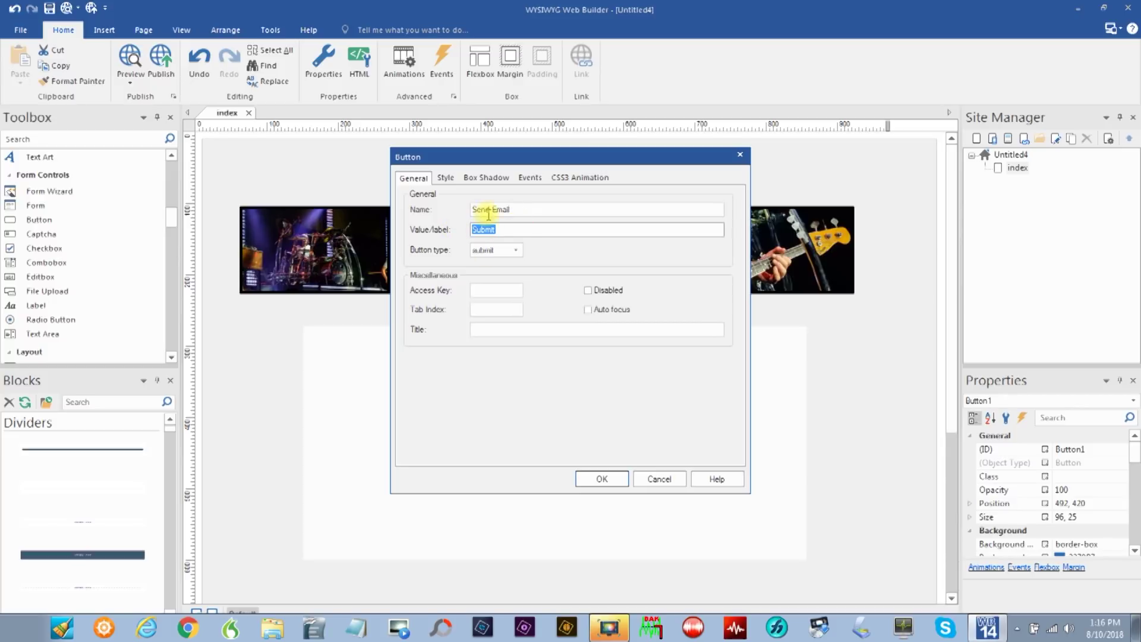
{"action": "left_click_drag", "start_coordinate": [527, 208], "coordinate": [457, 201]}
{"action": "key", "text": "ctrl+c"}
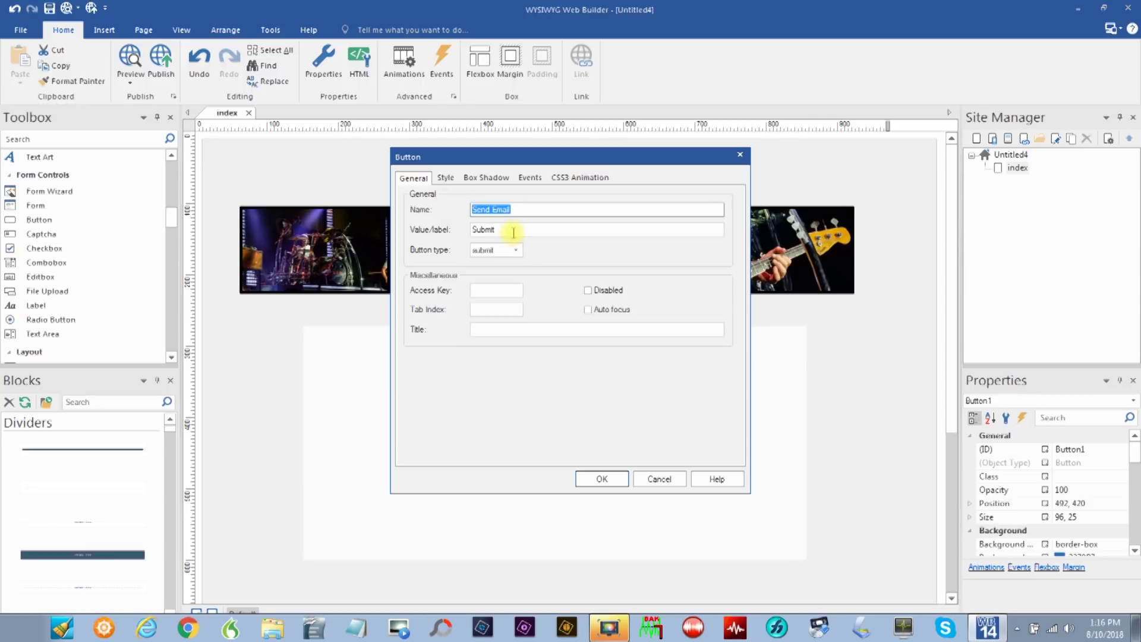
{"action": "key", "text": "Tab"}
{"action": "key", "text": "ctrl+v"}
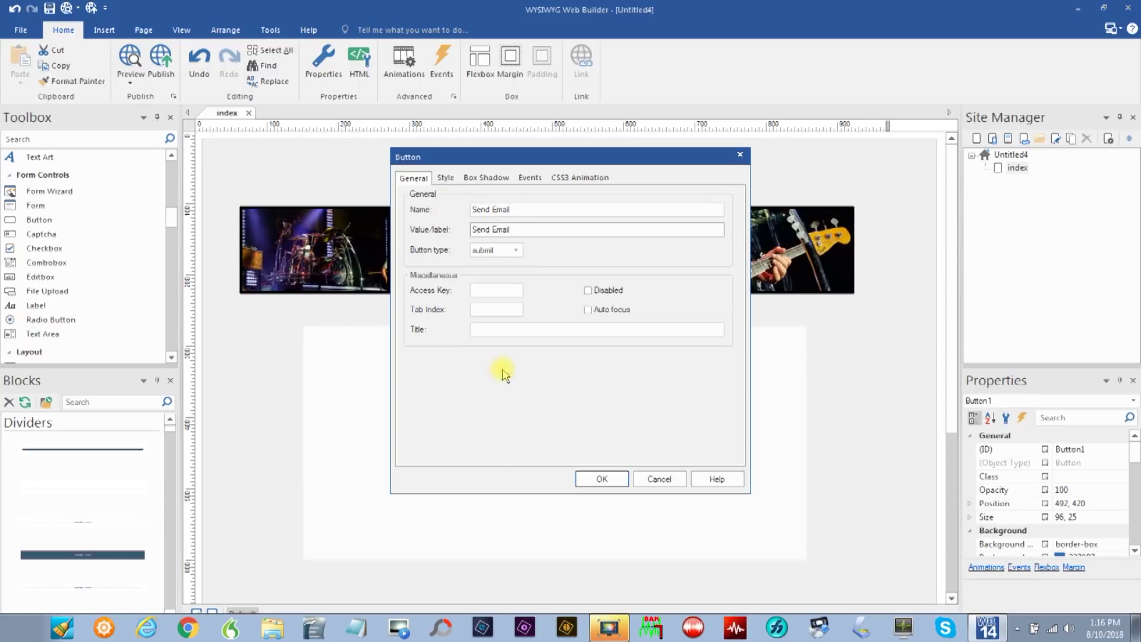
{"action": "left_click", "coordinate": [501, 330]}
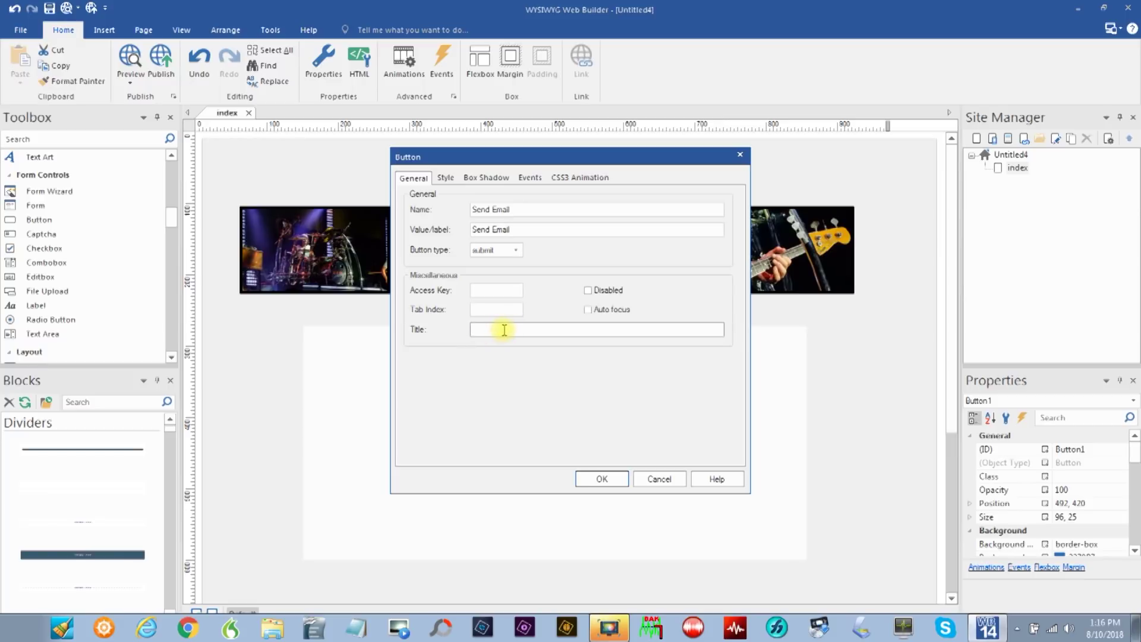
{"action": "key", "text": "ctrl+v"}
{"action": "left_click", "coordinate": [603, 478]}
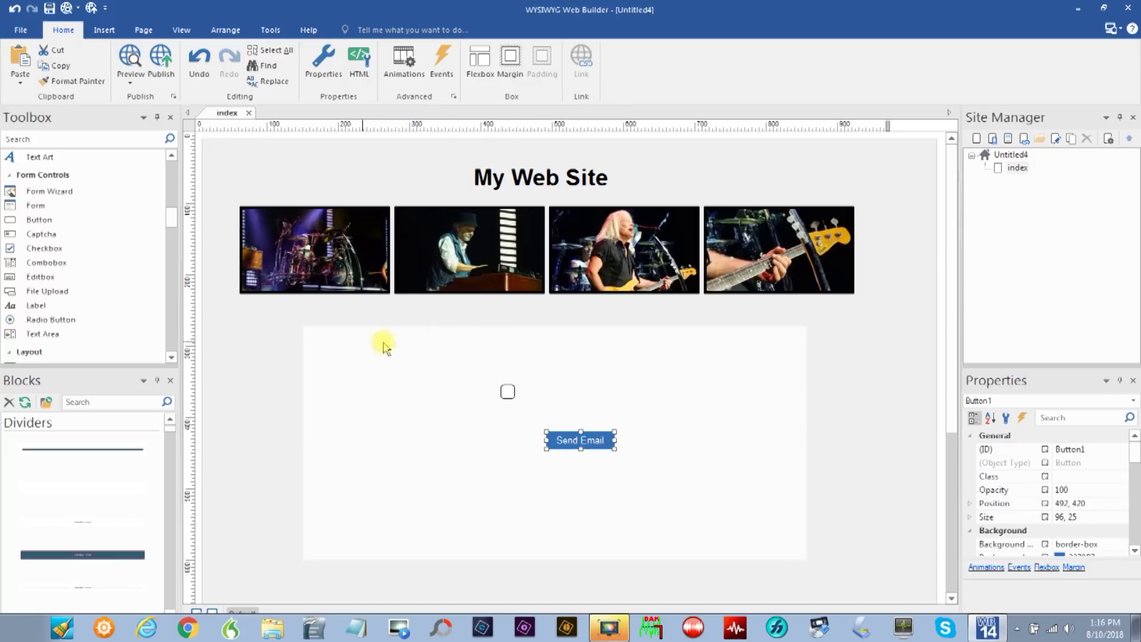
{"action": "double_click", "coordinate": [582, 442]}
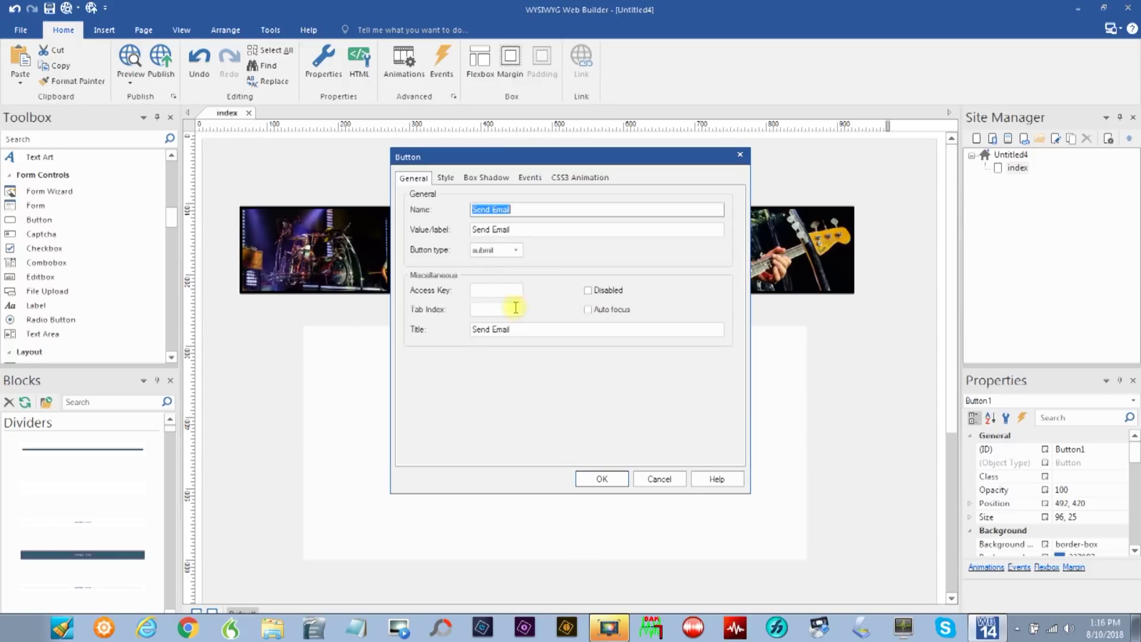
{"action": "left_click", "coordinate": [516, 250]}
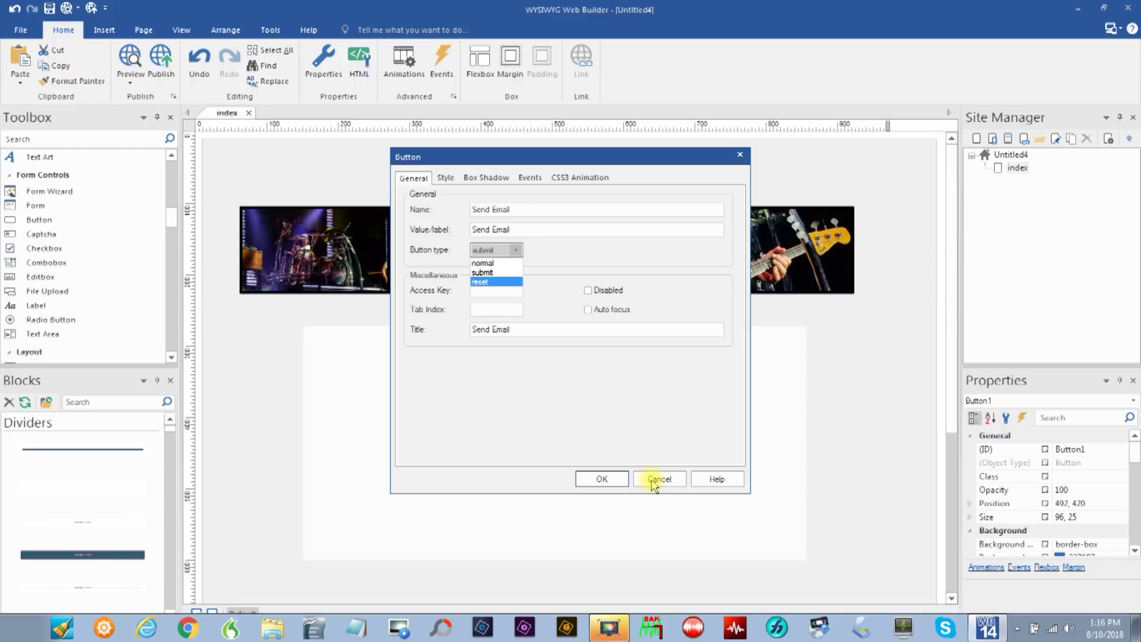
{"action": "left_click", "coordinate": [599, 480]}
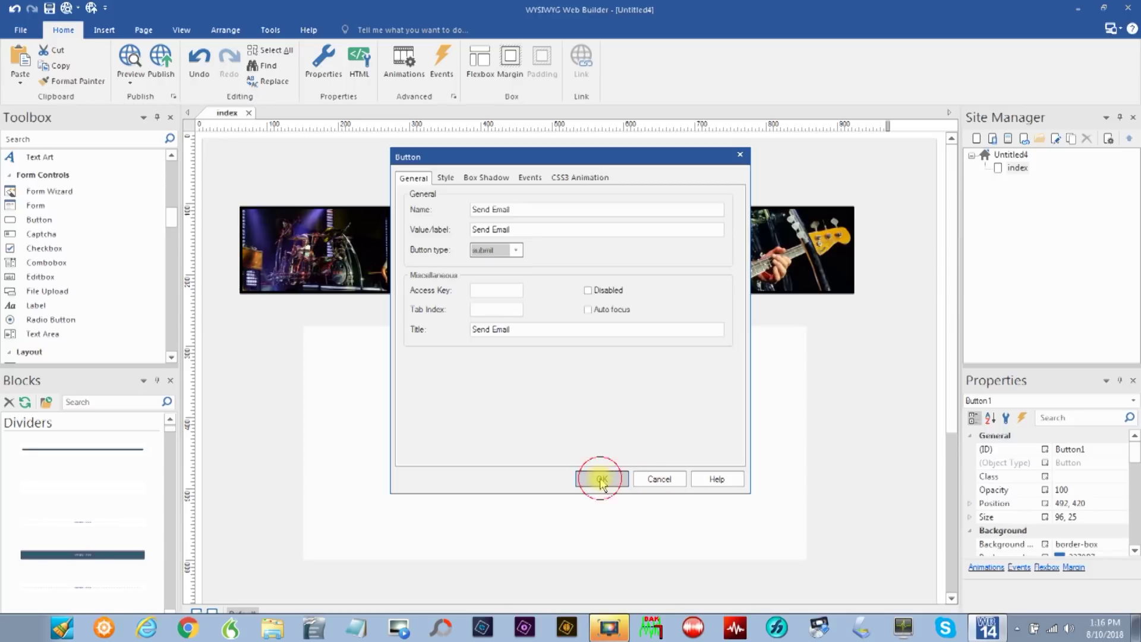
{"action": "left_click", "coordinate": [602, 480]}
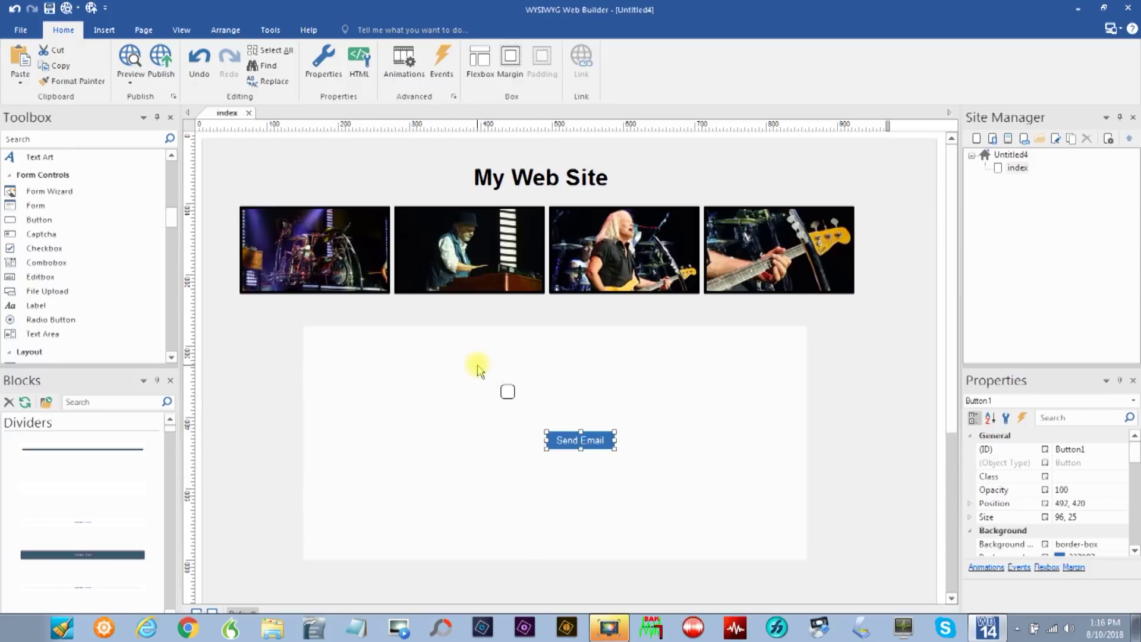
- Move the form with its checkbox and Send Email button lower, freeing space under the gallery
{"action": "left_click", "coordinate": [447, 355]}
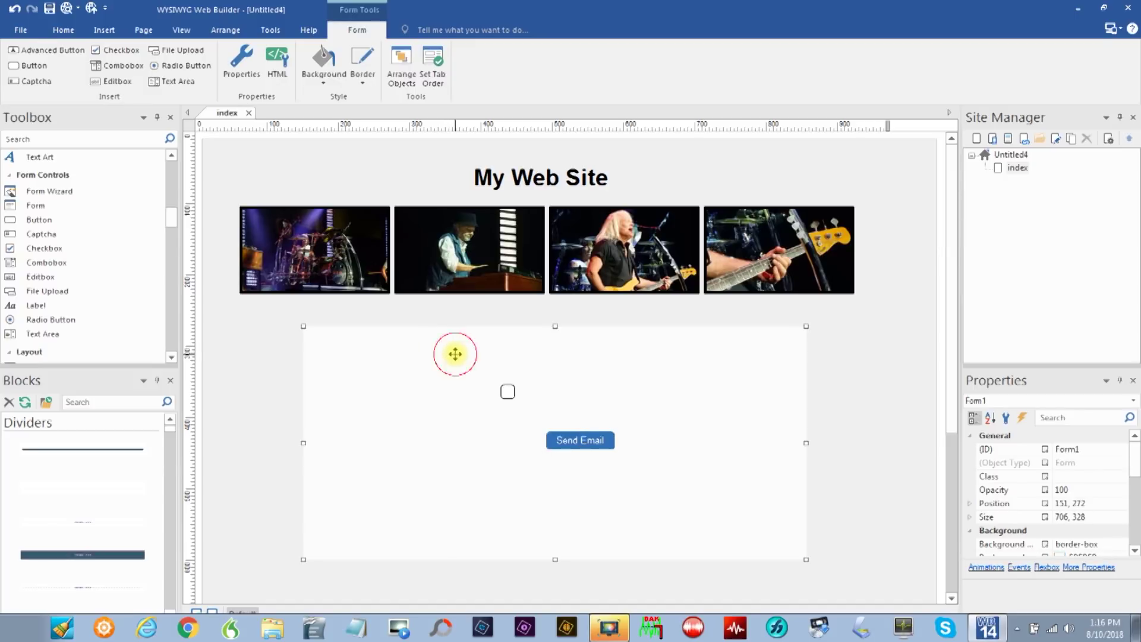
{"action": "left_click_drag", "start_coordinate": [454, 354], "coordinate": [449, 416]}
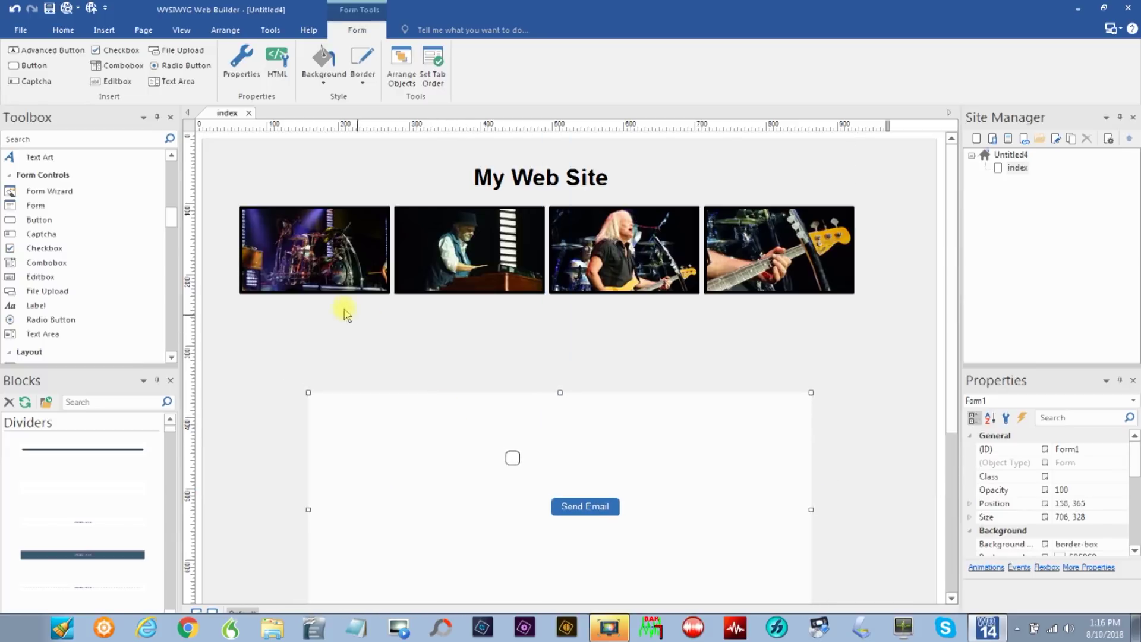
{"action": "scroll", "coordinate": [172, 223], "scroll_direction": "down", "scroll_amount": 3}
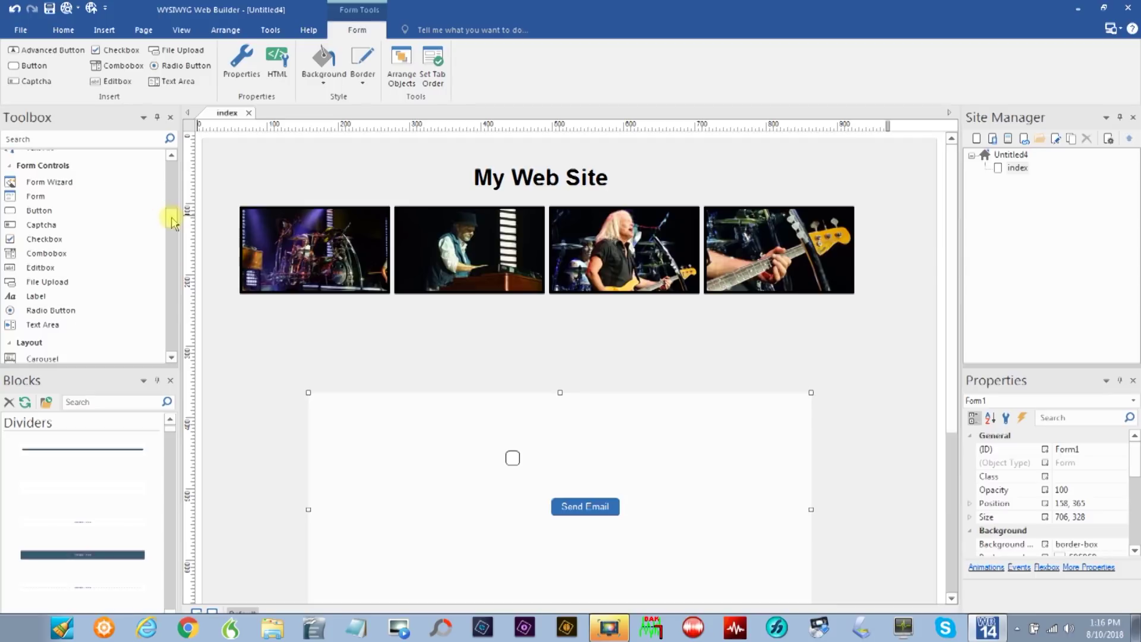
{"action": "scroll", "coordinate": [171, 235], "scroll_direction": "down", "scroll_amount": 4}
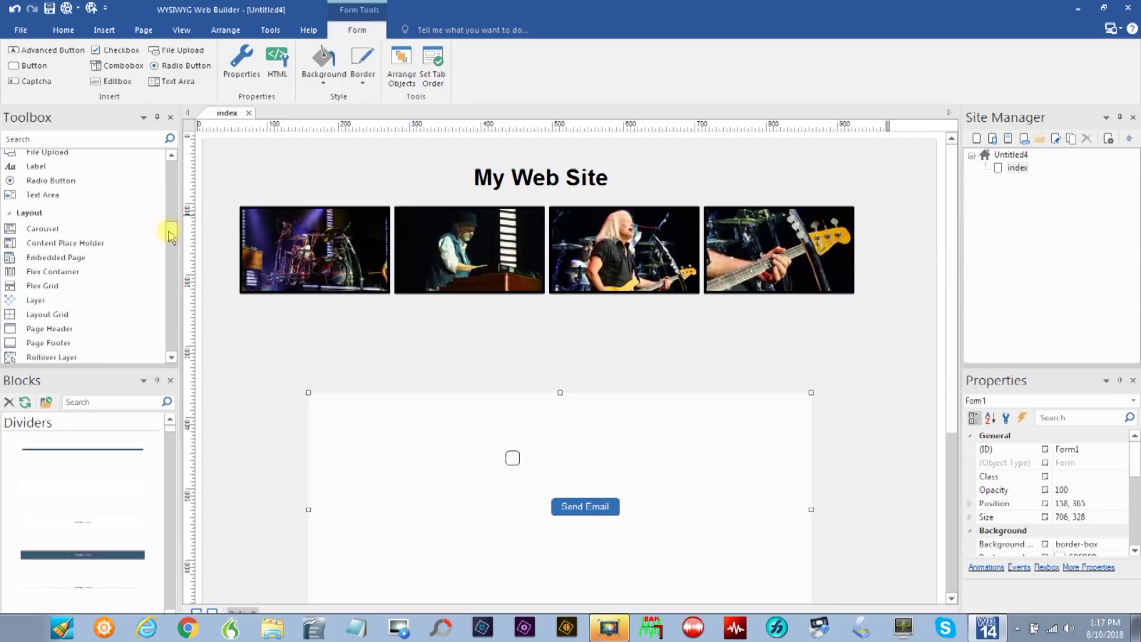
{"action": "left_click_drag", "start_coordinate": [168, 246], "coordinate": [174, 286]}
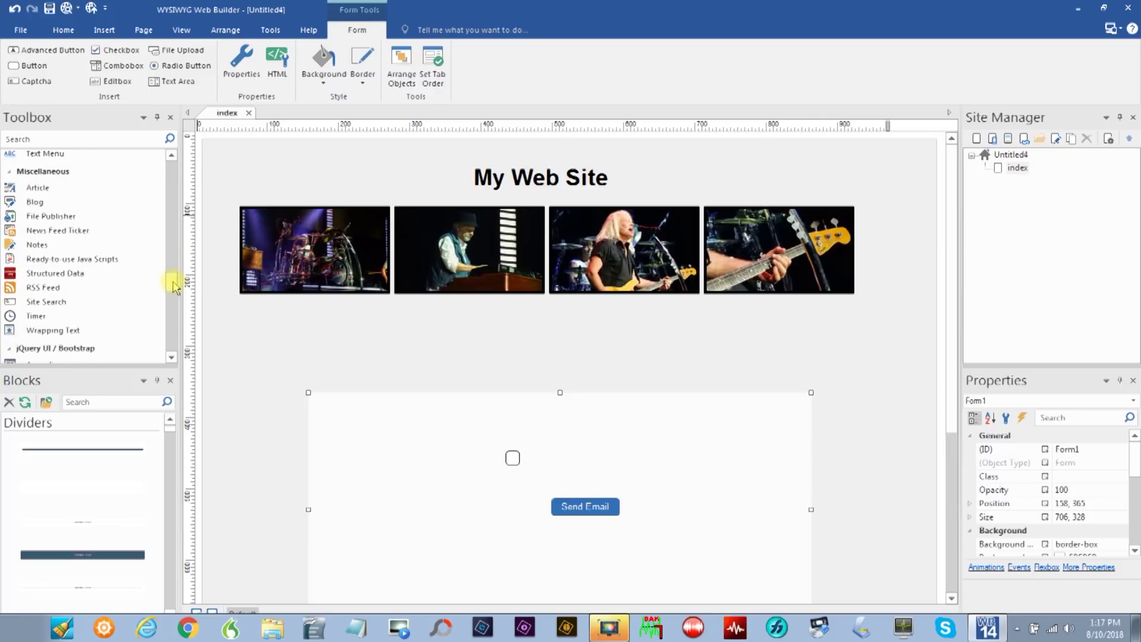
- Insert a Basic Clock ready-made script between the photo gallery and the form
{"action": "left_click", "coordinate": [50, 264]}
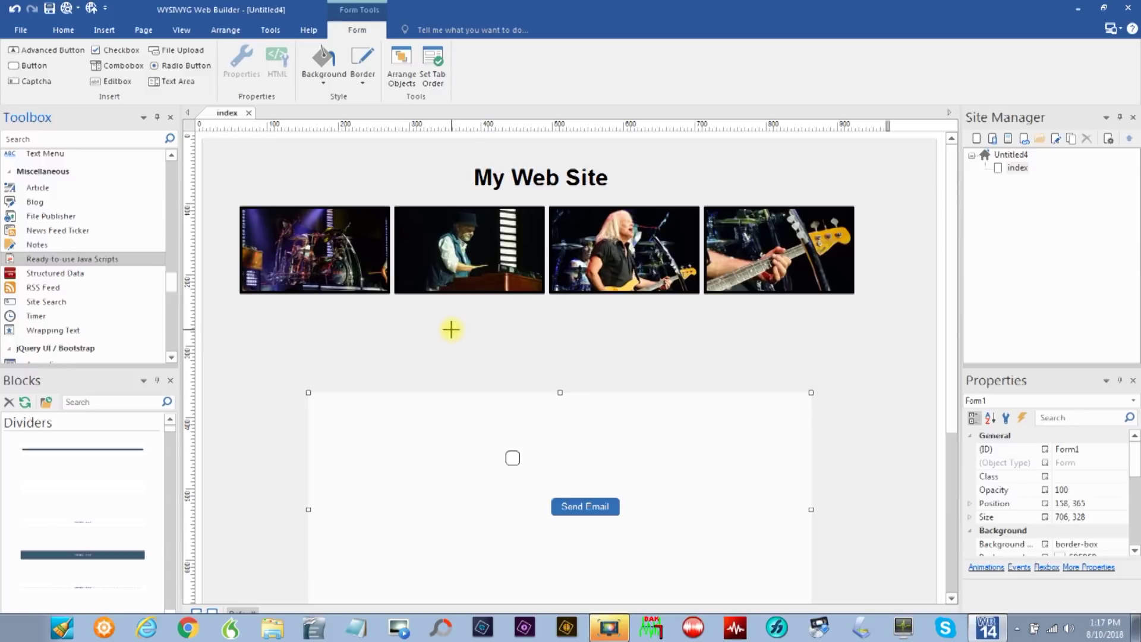
{"action": "left_click_drag", "start_coordinate": [448, 328], "coordinate": [591, 360]}
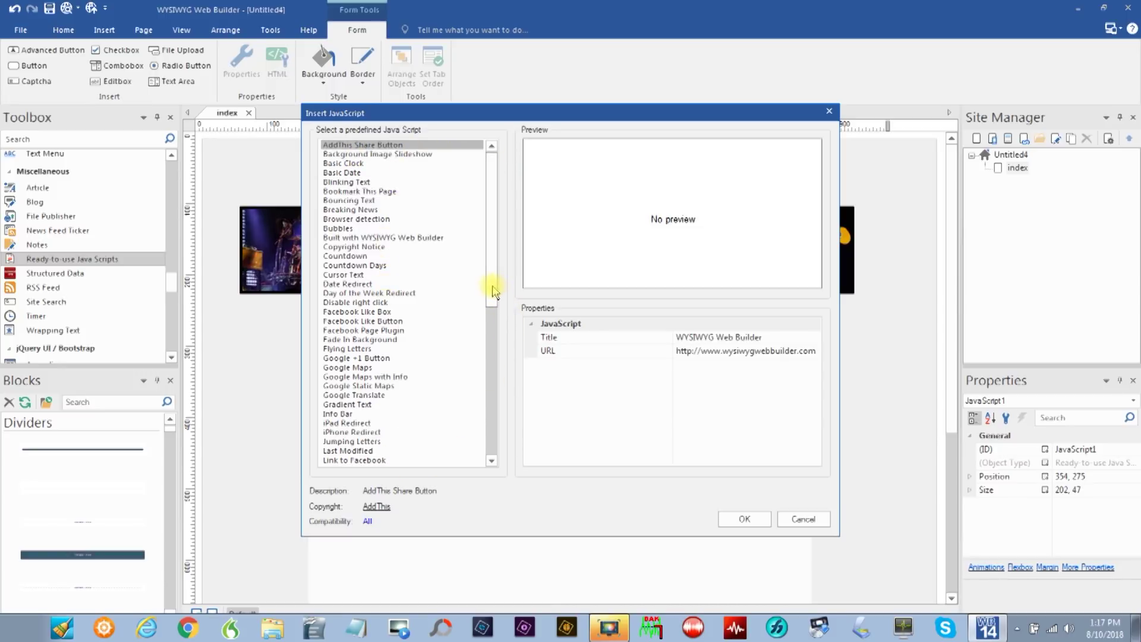
{"action": "mouse_move", "coordinate": [492, 285]}
{"action": "left_mouse_down"}
{"action": "mouse_move", "coordinate": [476, 425]}
{"action": "mouse_move", "coordinate": [489, 461]}
{"action": "mouse_move", "coordinate": [492, 266]}
{"action": "left_mouse_up"}
{"action": "left_click", "coordinate": [337, 164]}
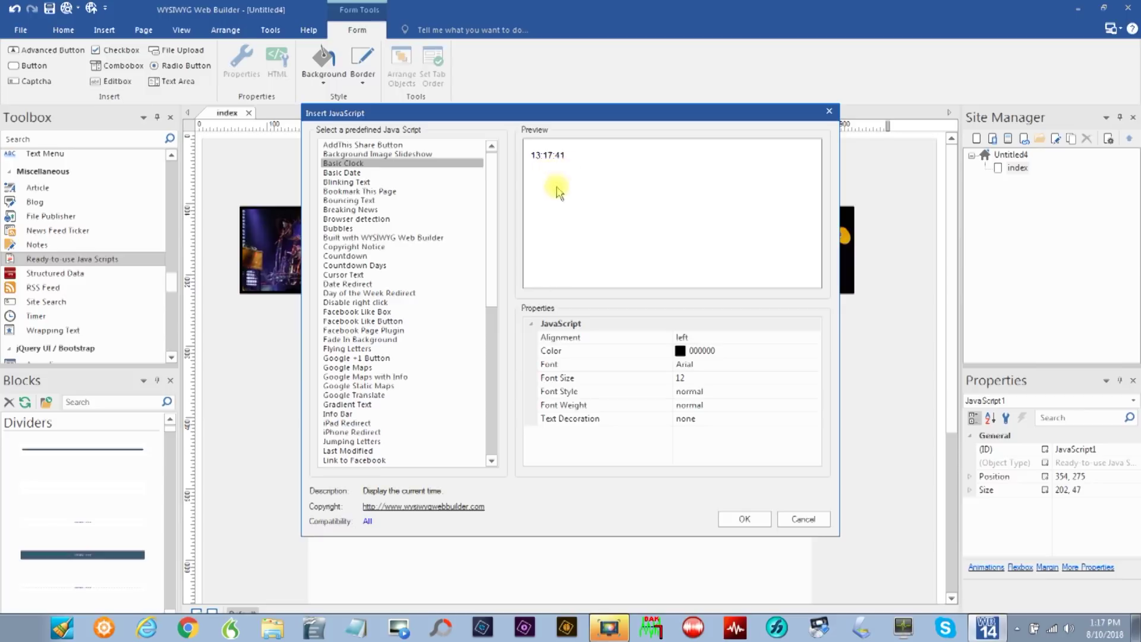
{"action": "left_click", "coordinate": [755, 517]}
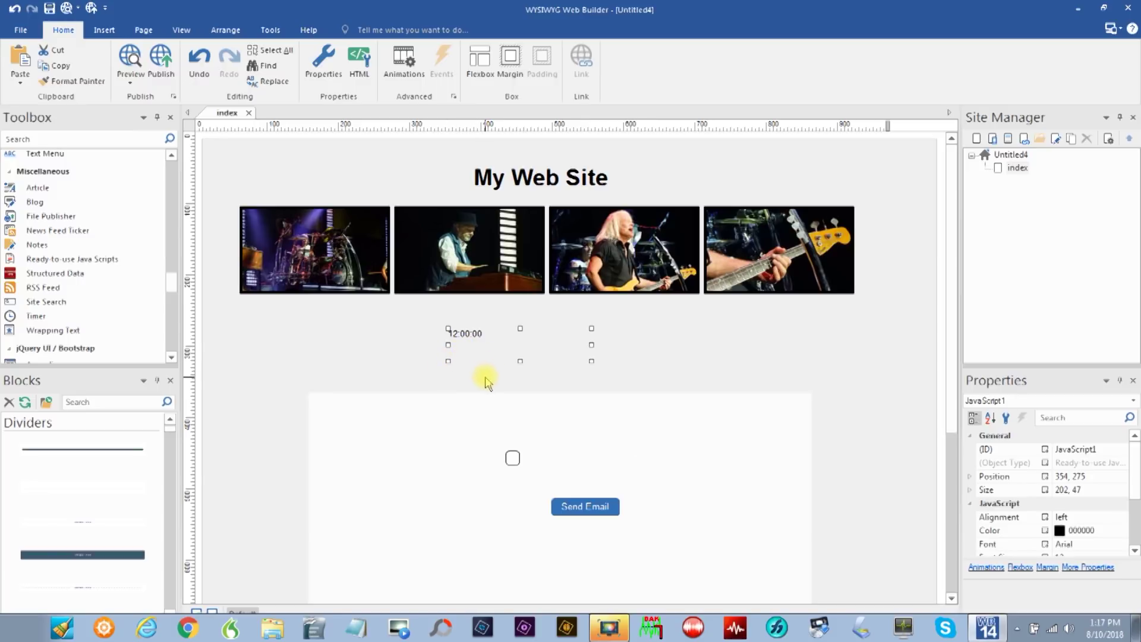
- Raise the clock's font size first to 24, then to 36
{"action": "double_click", "coordinate": [476, 340]}
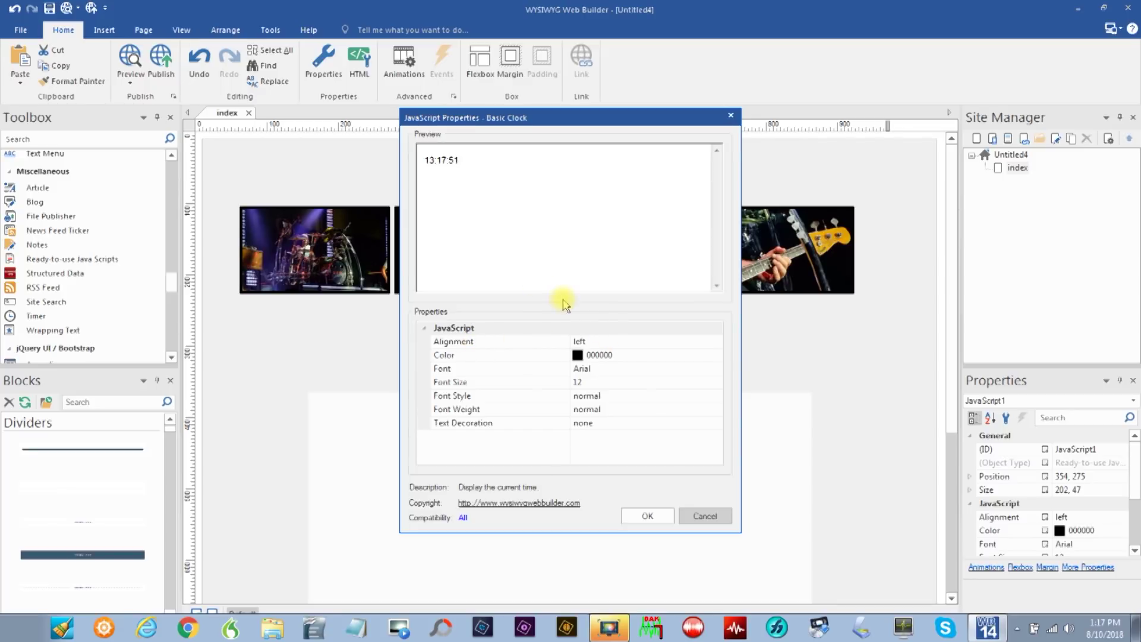
{"action": "left_click", "coordinate": [582, 382]}
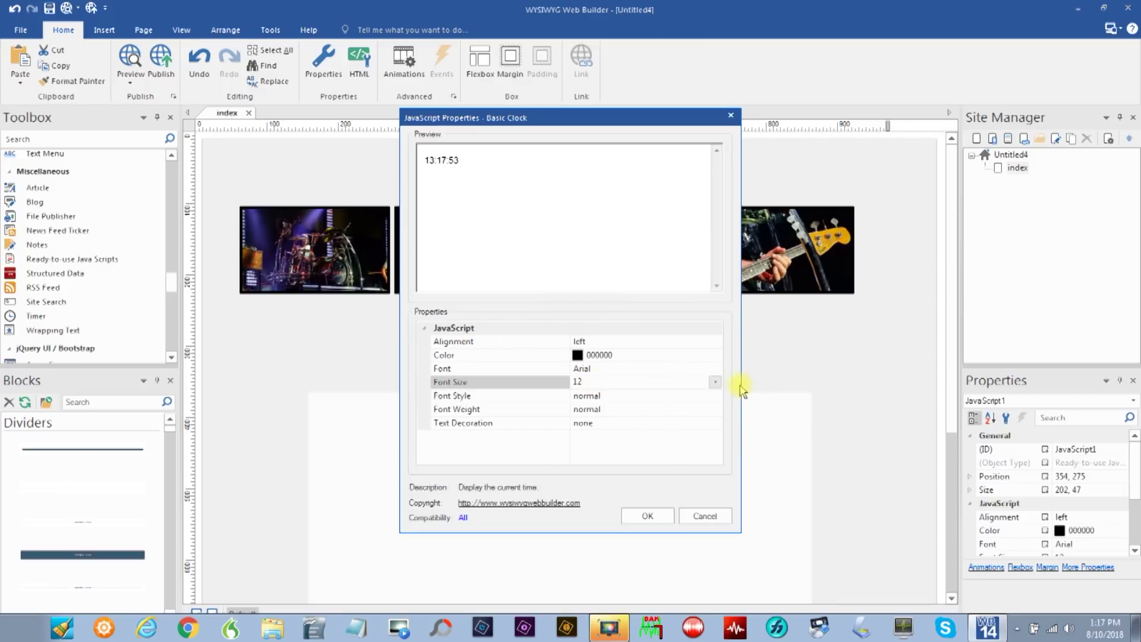
{"action": "left_click", "coordinate": [716, 383]}
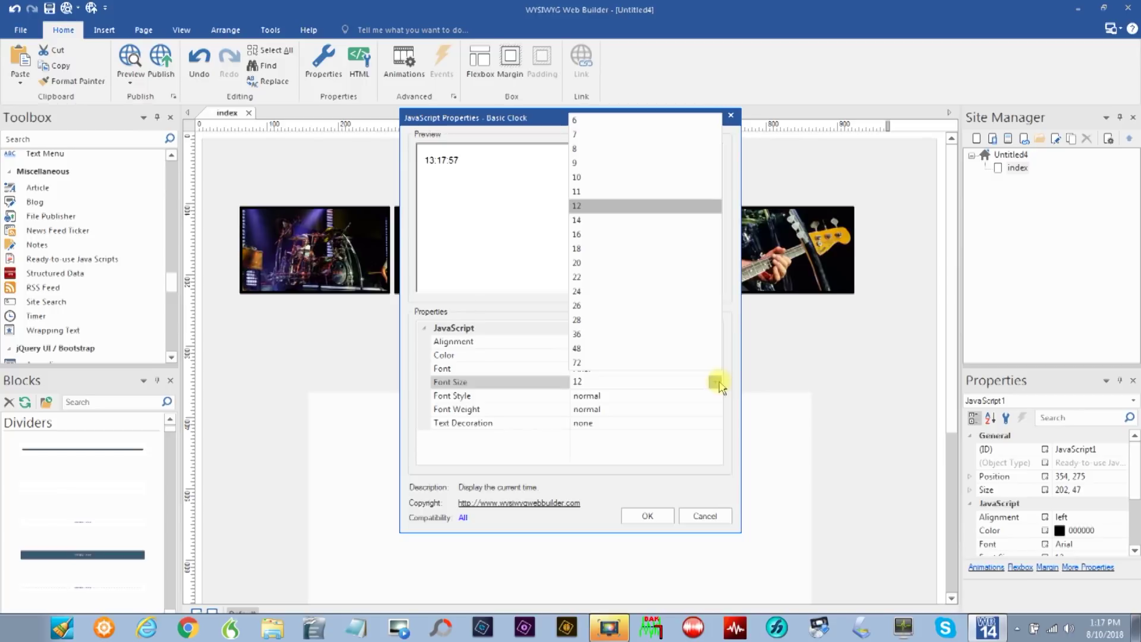
{"action": "left_click", "coordinate": [679, 294]}
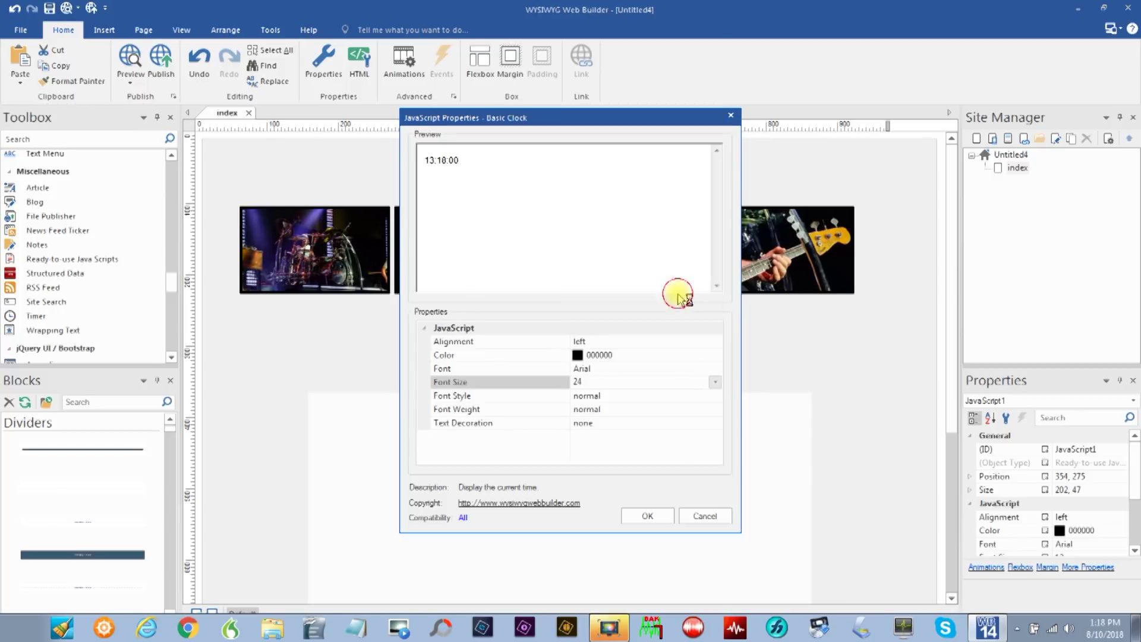
{"action": "left_click", "coordinate": [647, 516]}
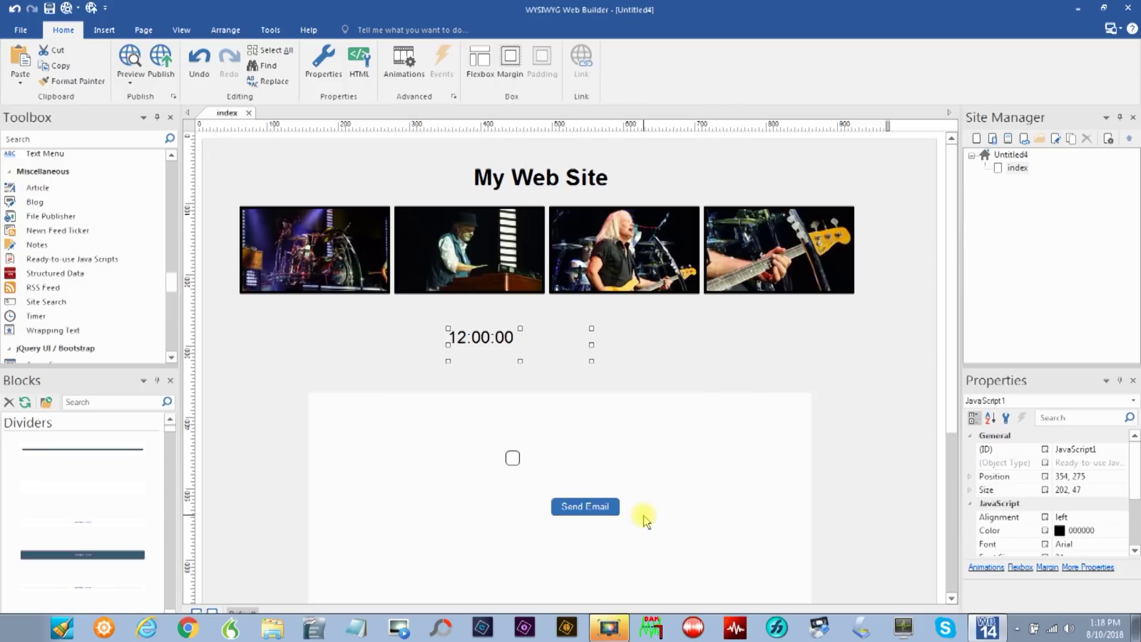
{"action": "double_click", "coordinate": [502, 342]}
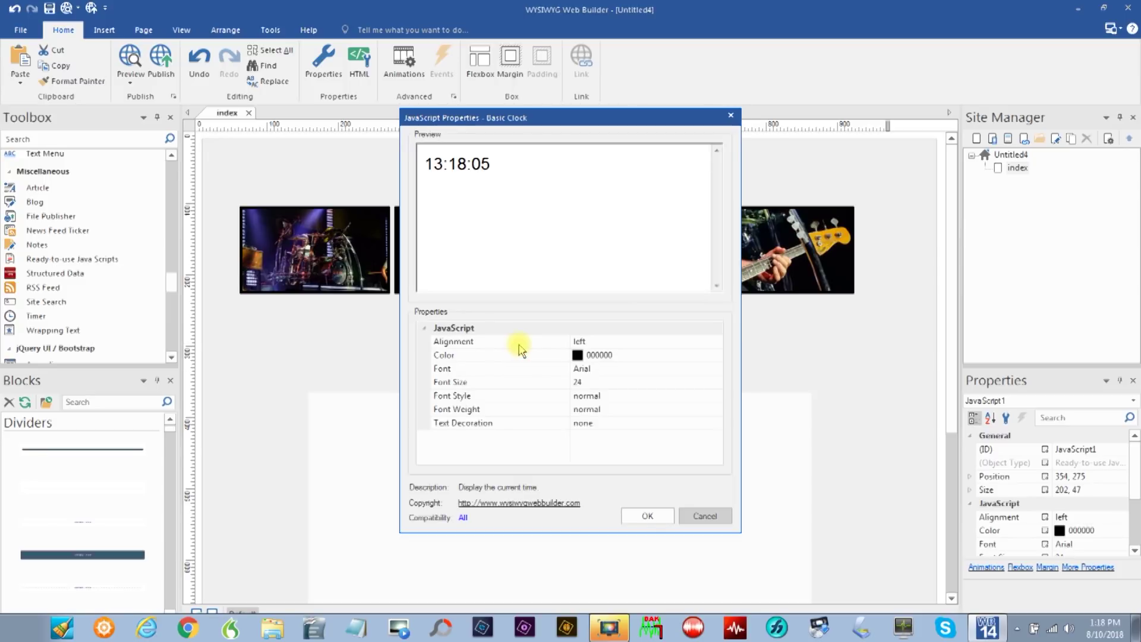
{"action": "left_click", "coordinate": [594, 384]}
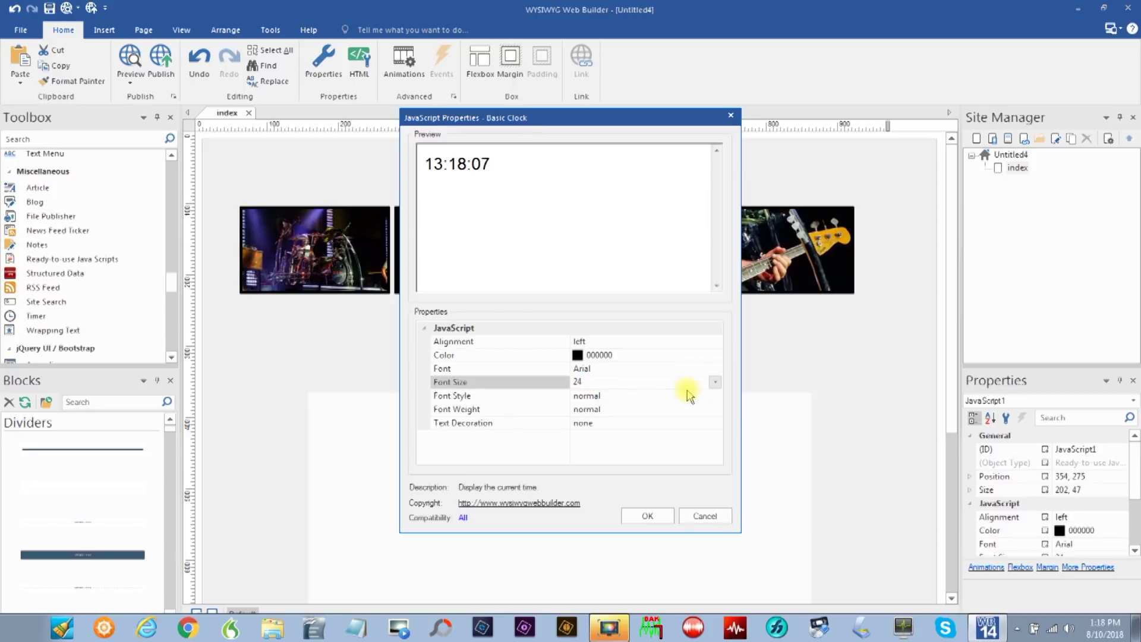
{"action": "left_click", "coordinate": [716, 383]}
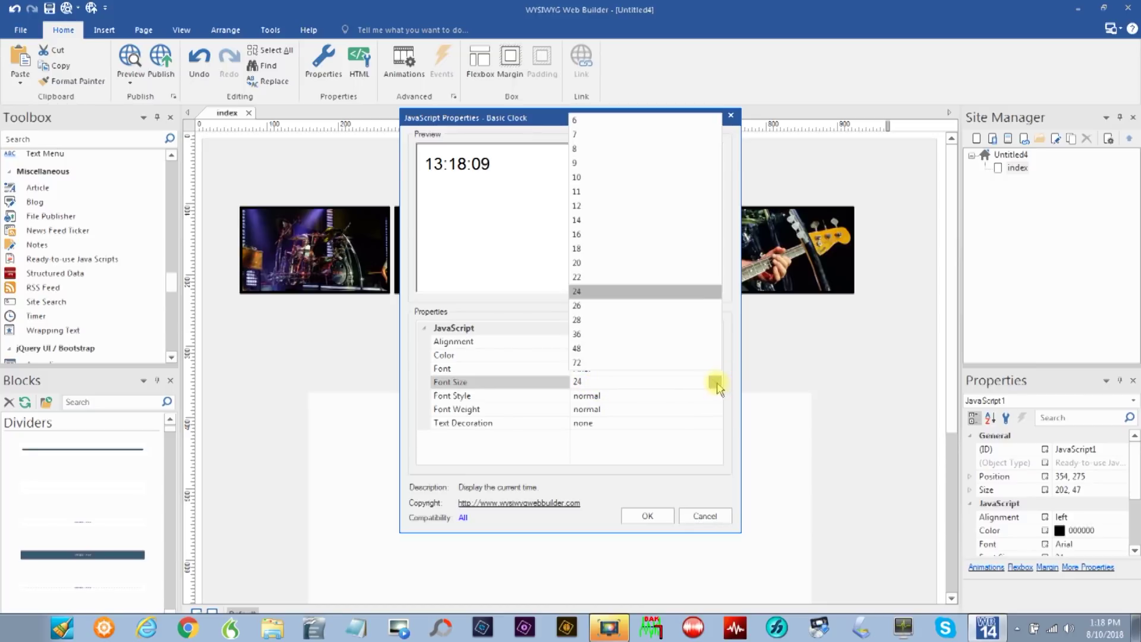
{"action": "left_click", "coordinate": [693, 334]}
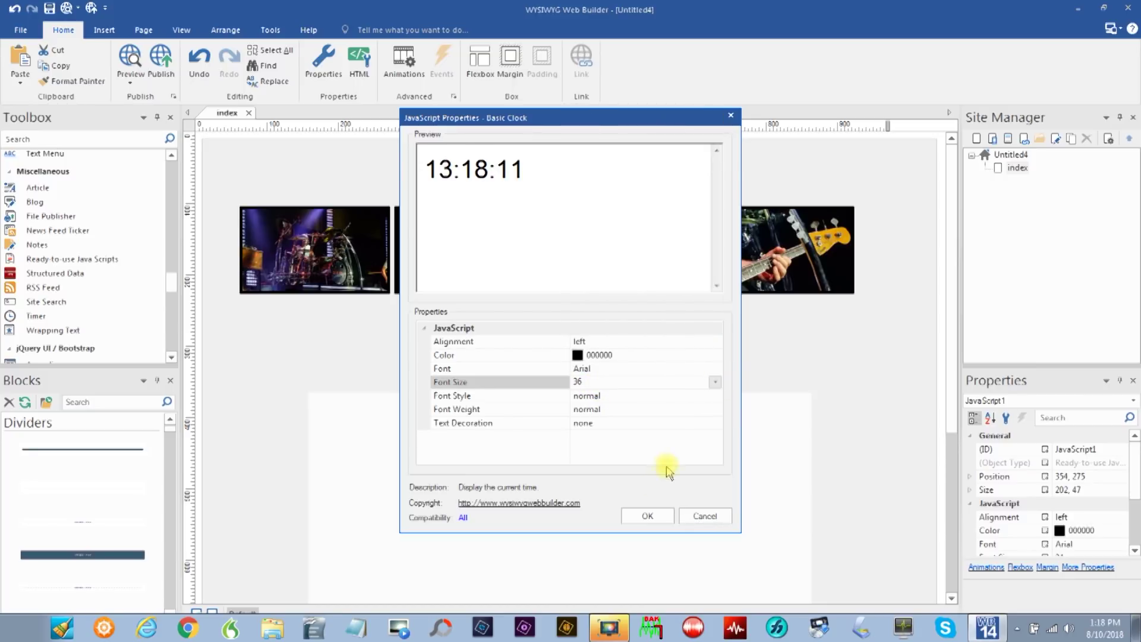
{"action": "left_click", "coordinate": [649, 515]}
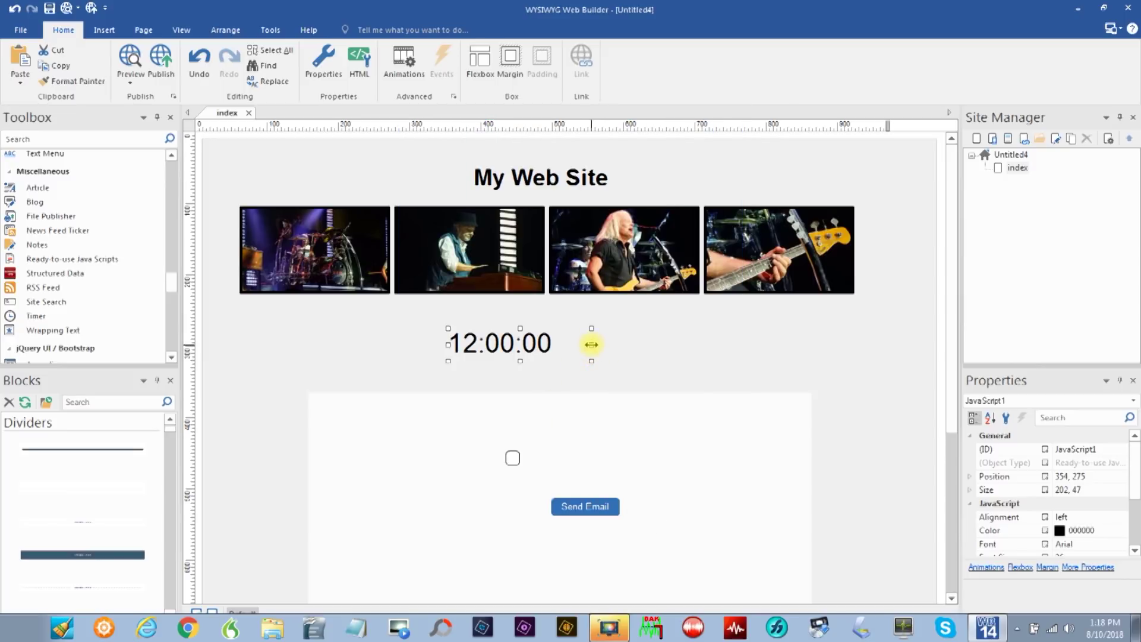
- Narrow the clock box to its digits, centre it under the gallery, and preview the page
{"action": "left_click_drag", "start_coordinate": [592, 344], "coordinate": [557, 343]}
{"action": "left_click_drag", "start_coordinate": [492, 343], "coordinate": [539, 343]}
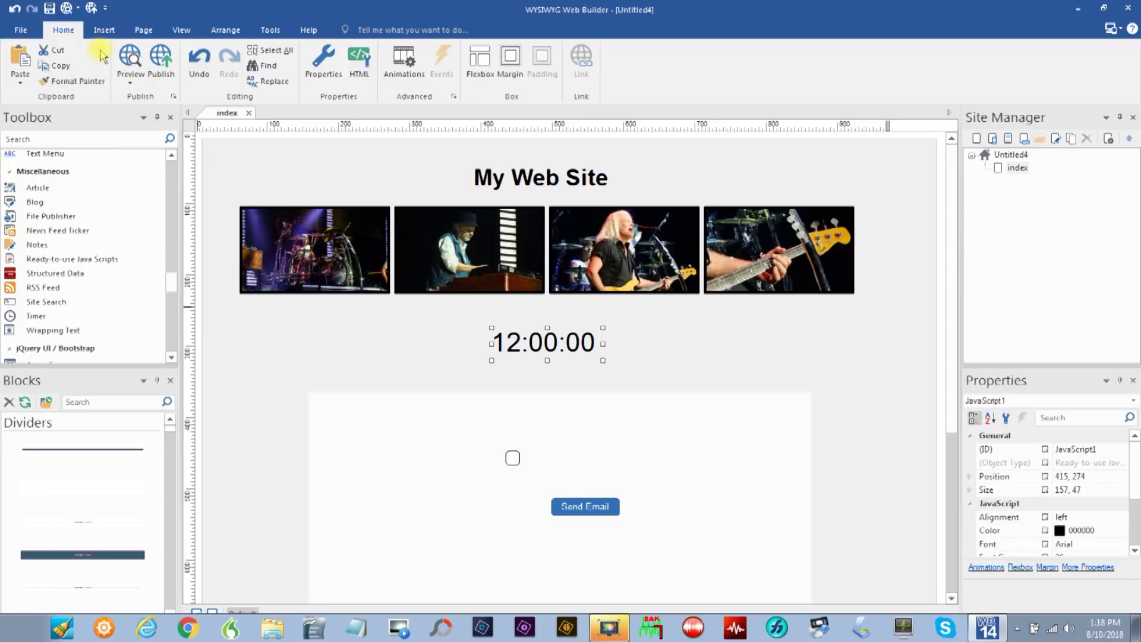
{"action": "left_click", "coordinate": [130, 57]}
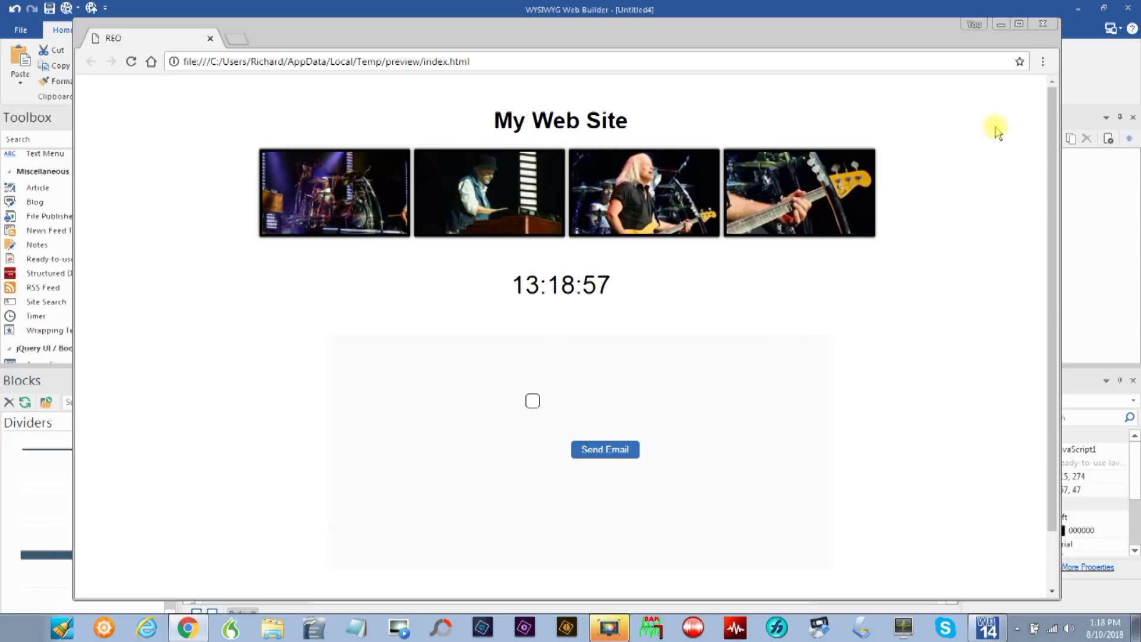
{"action": "left_click", "coordinate": [1045, 26]}
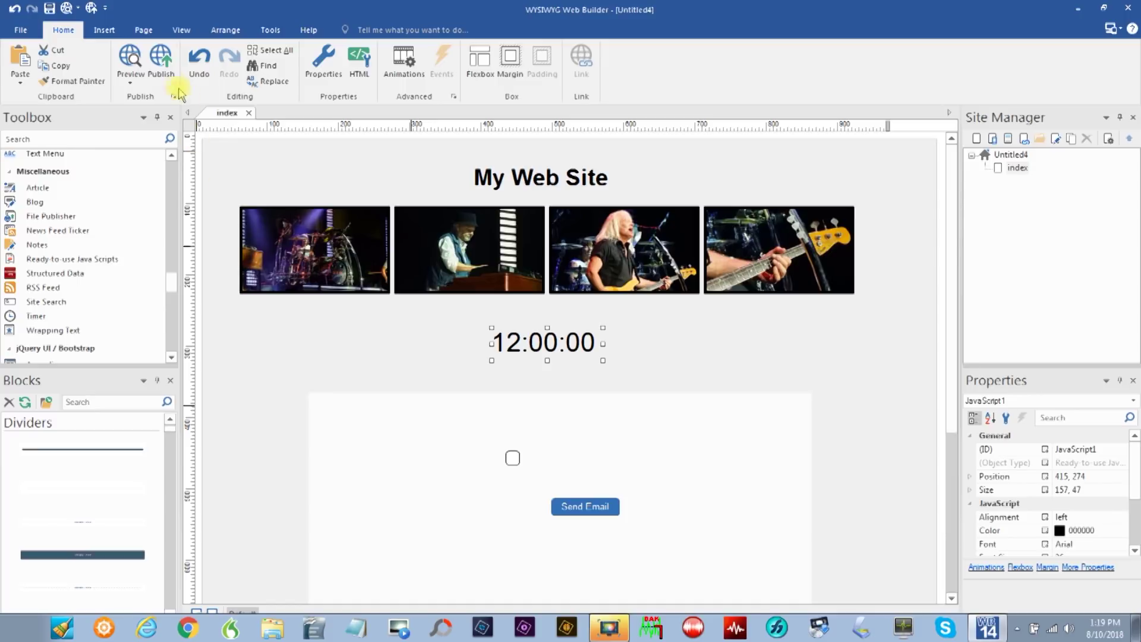
- Publish the whole site to C:\Local Publish and dismiss the publishing report
{"action": "left_click", "coordinate": [161, 60]}
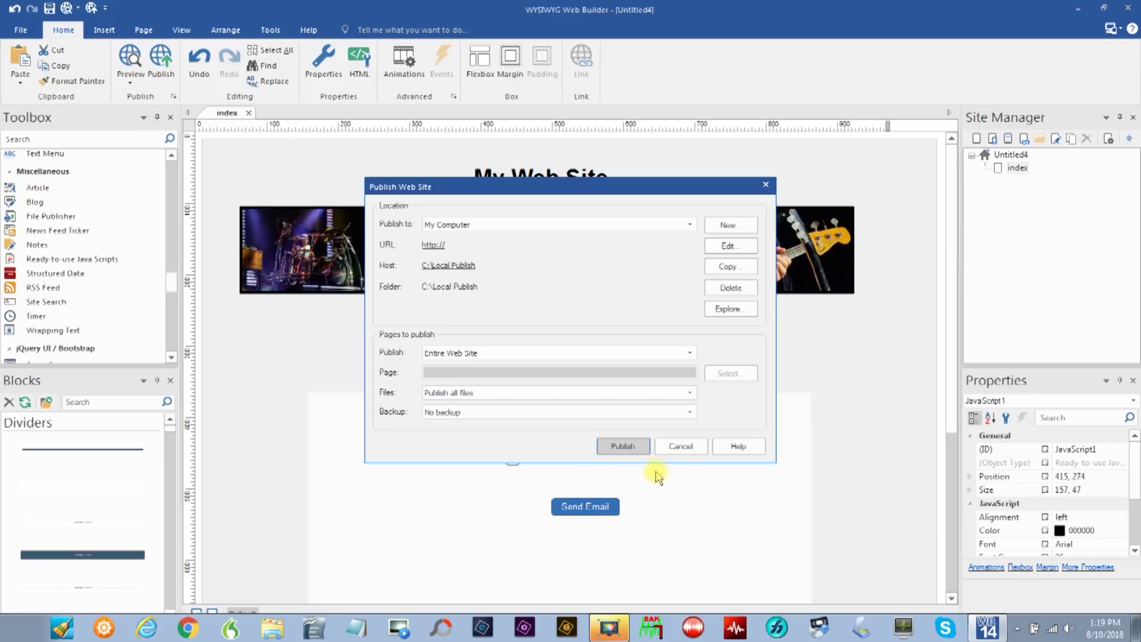
{"action": "left_click", "coordinate": [623, 446]}
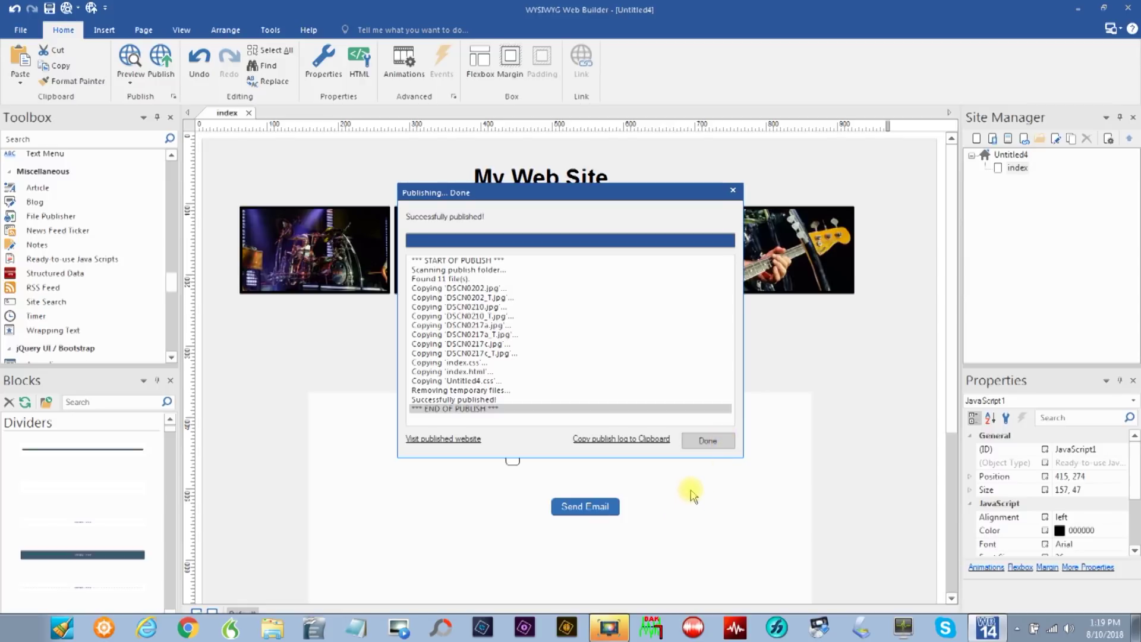
{"action": "left_click", "coordinate": [709, 442]}
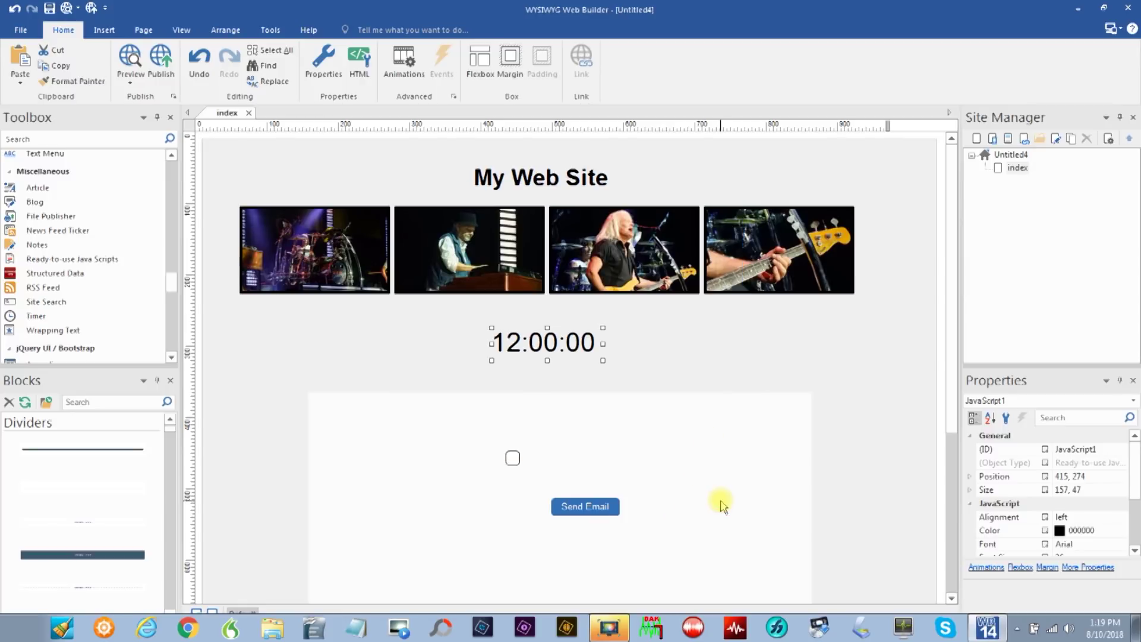
- Open the C:\Local Publish folder in Windows Explorer
{"action": "left_click", "coordinate": [1078, 7]}
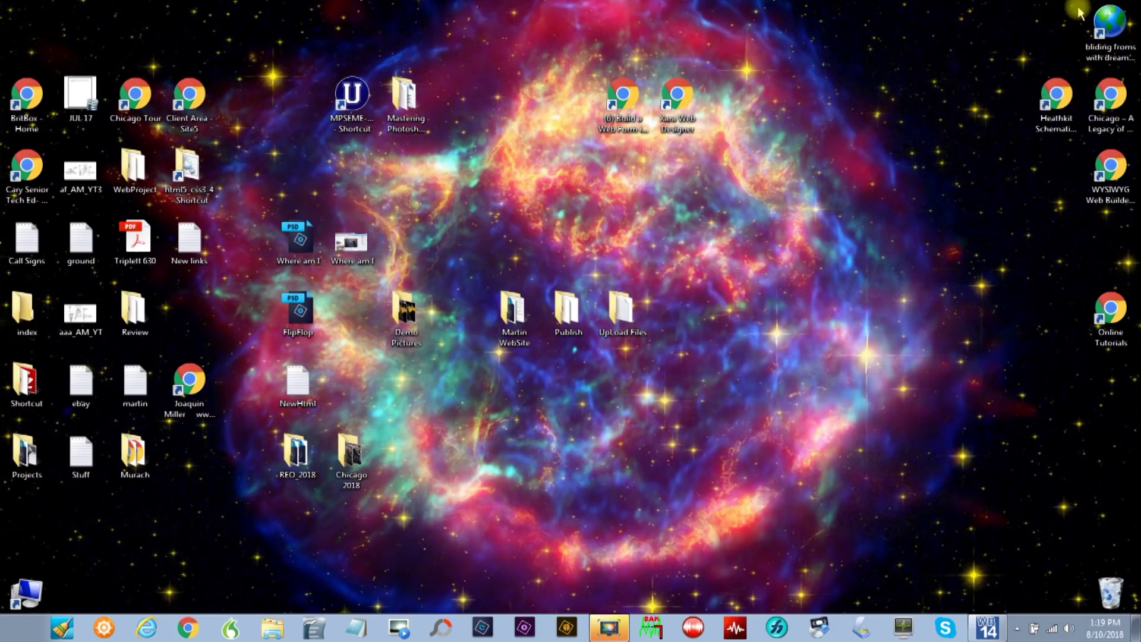
{"action": "double_click", "coordinate": [29, 594]}
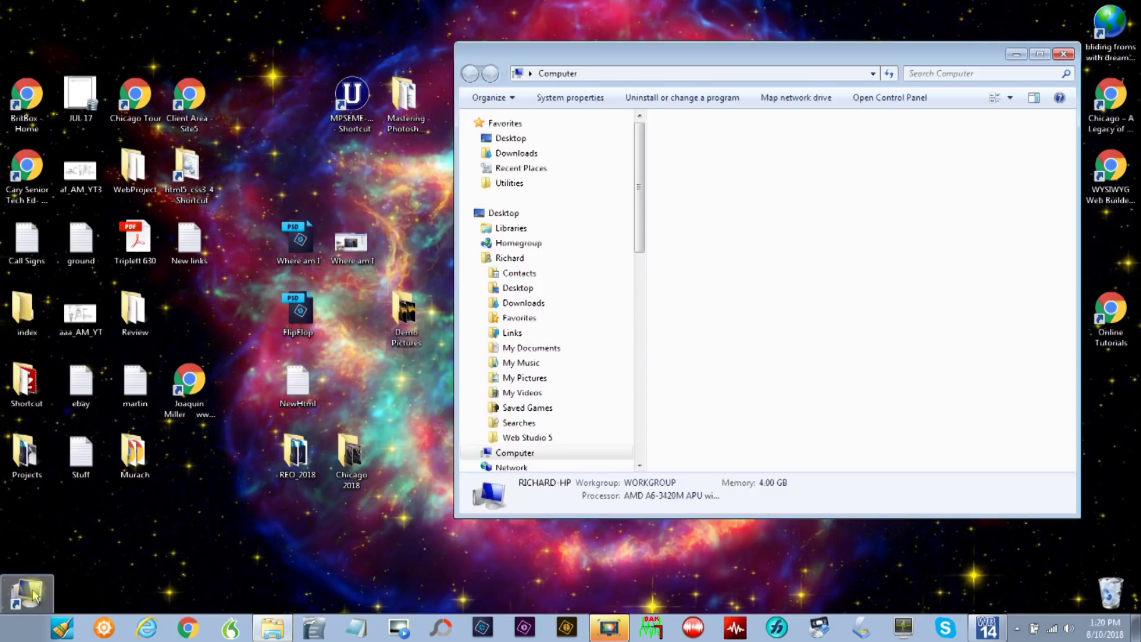
{"action": "double_click", "coordinate": [690, 146]}
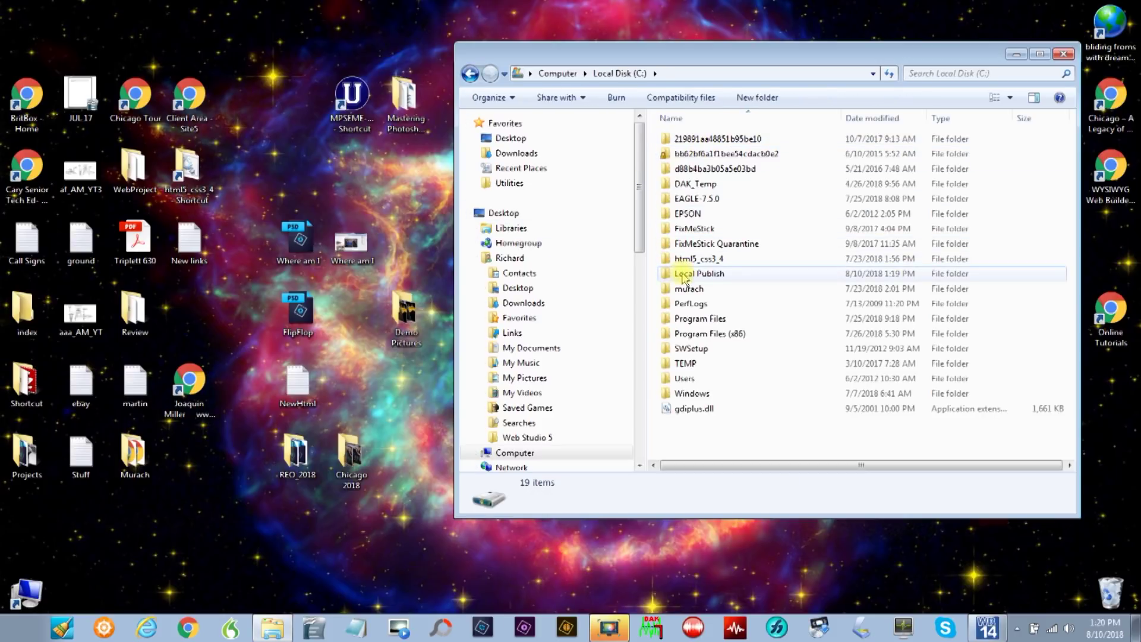
{"action": "double_click", "coordinate": [684, 275]}
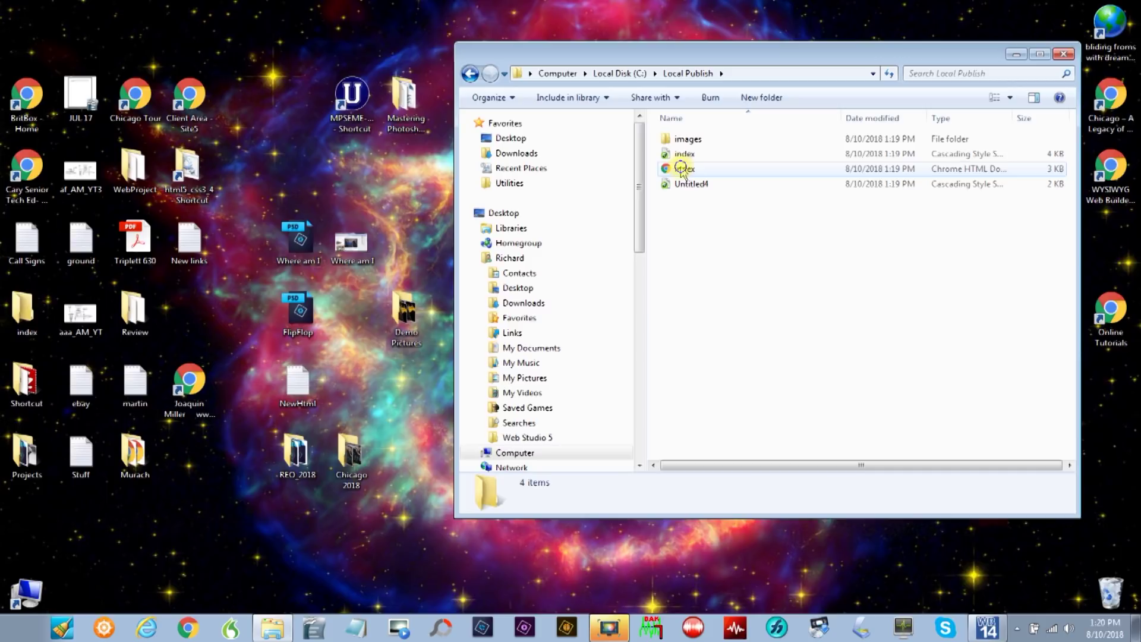
- Rename the published index HTML page to REO
{"action": "left_click", "coordinate": [682, 170]}
{"action": "right_click", "coordinate": [681, 168]}
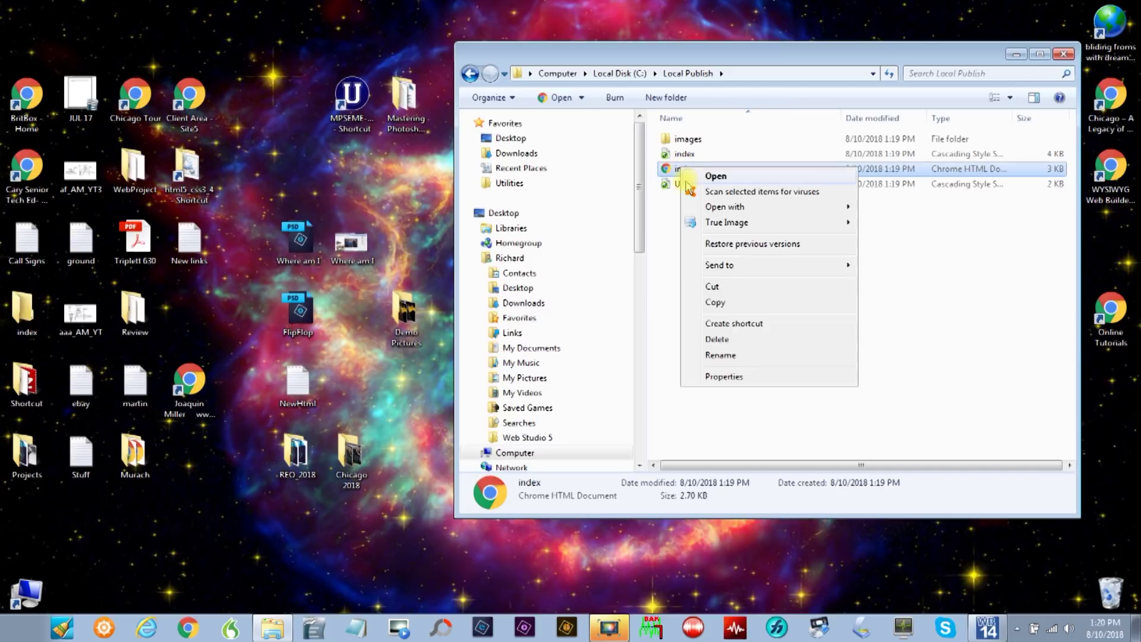
{"action": "left_click", "coordinate": [719, 355]}
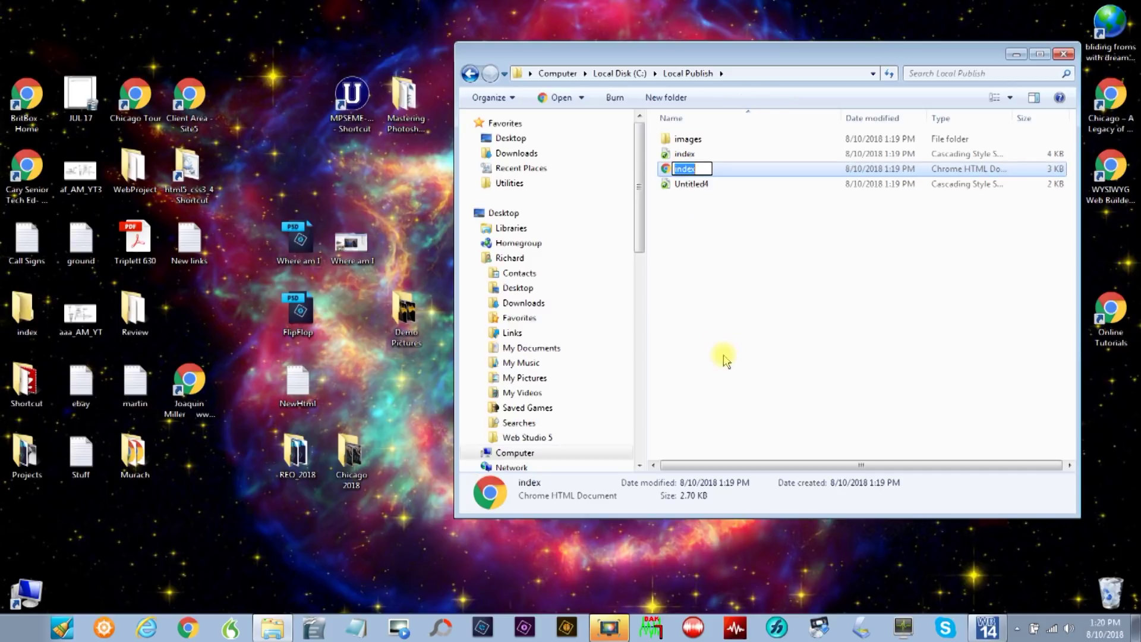
{"action": "type", "text": "REO"}
{"action": "key", "text": "Return"}
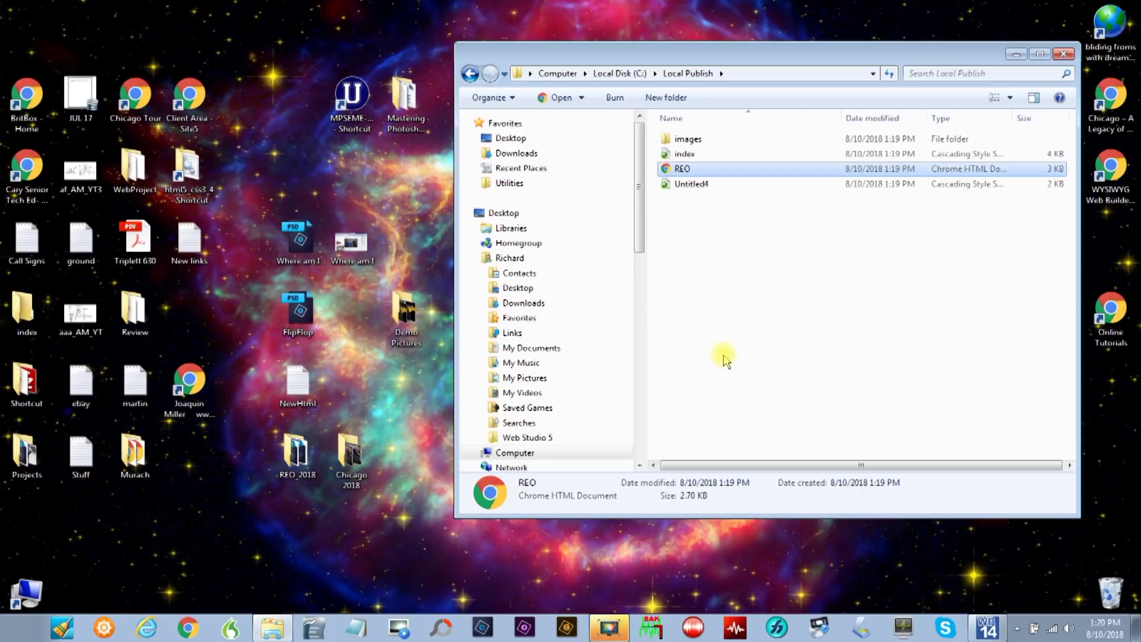
- Open REO.html in Chrome and view the drummer, keyboardist, singing bassist and bass close-up photos full-size
{"action": "double_click", "coordinate": [682, 170]}
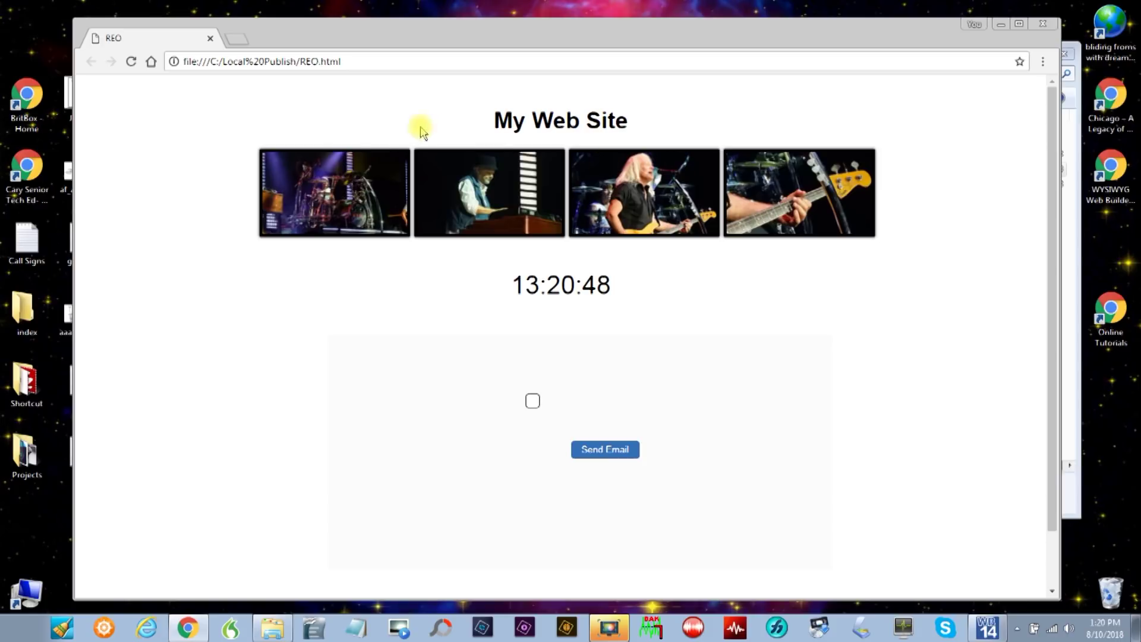
{"action": "left_click", "coordinate": [309, 195]}
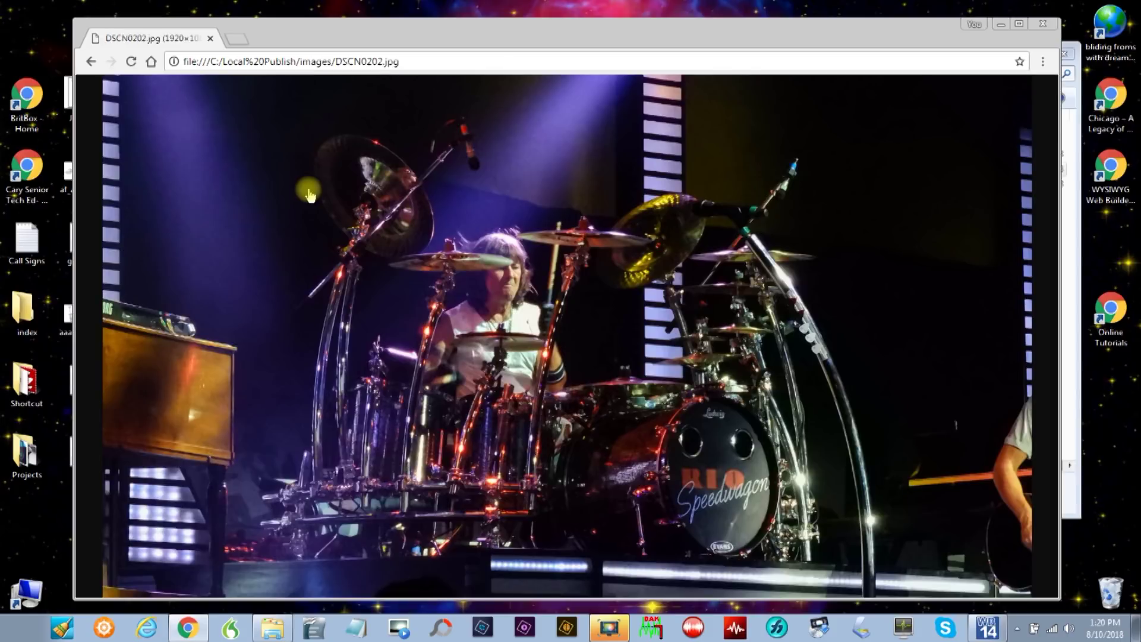
{"action": "key", "text": "alt+Left"}
{"action": "left_click", "coordinate": [476, 205]}
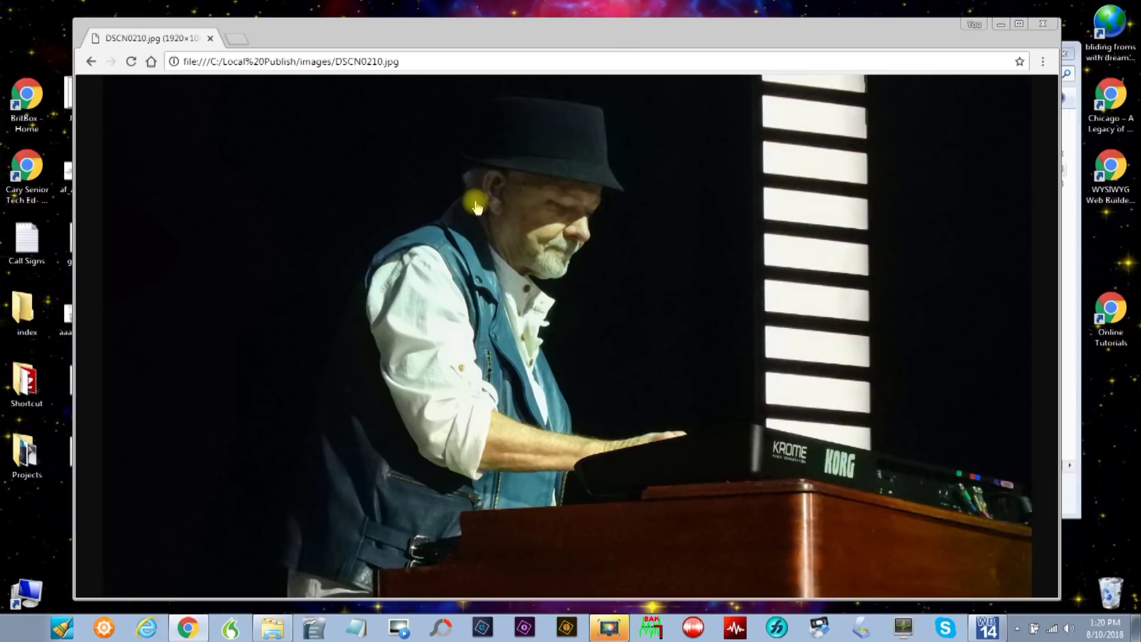
{"action": "key", "text": "alt+Left"}
{"action": "left_click", "coordinate": [634, 216]}
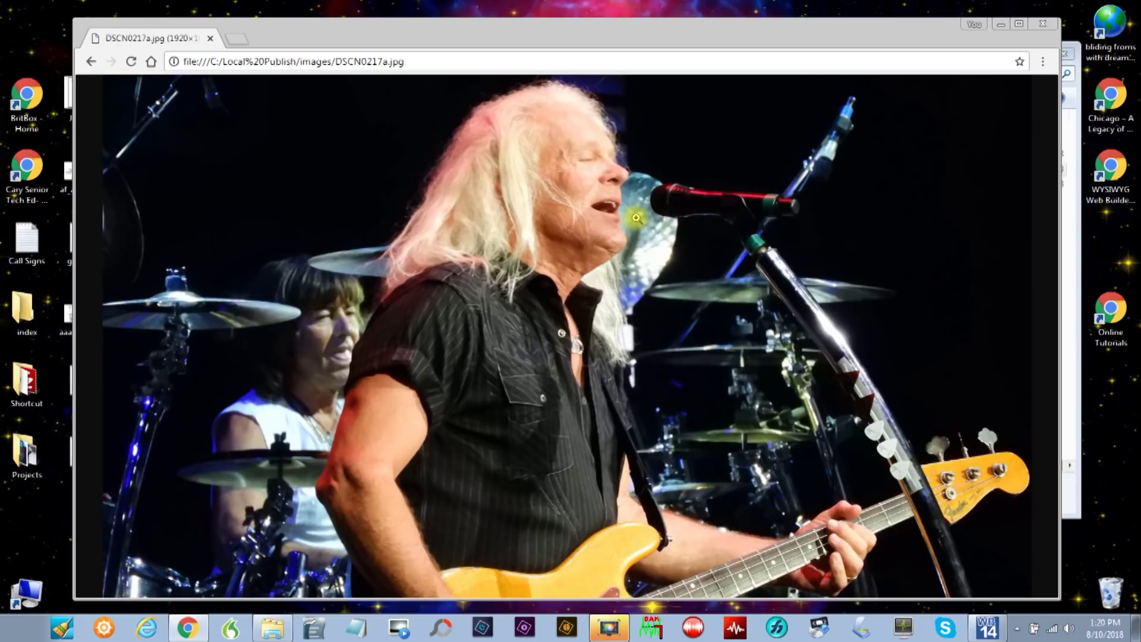
{"action": "key", "text": "alt+Left"}
{"action": "left_click", "coordinate": [811, 214]}
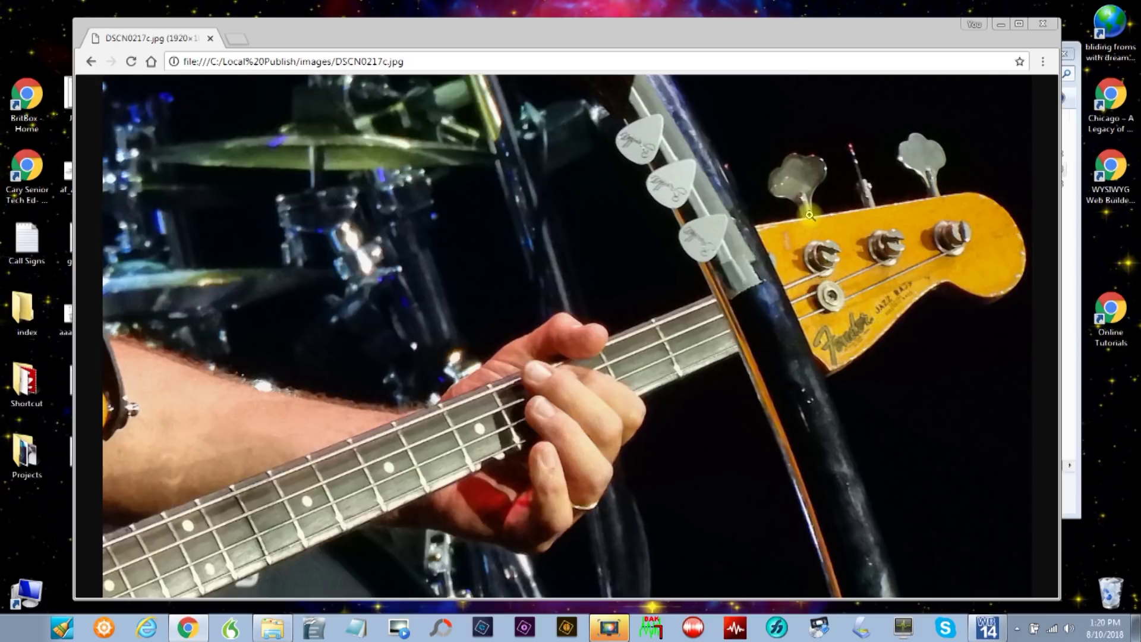
{"action": "key", "text": "alt+Left"}
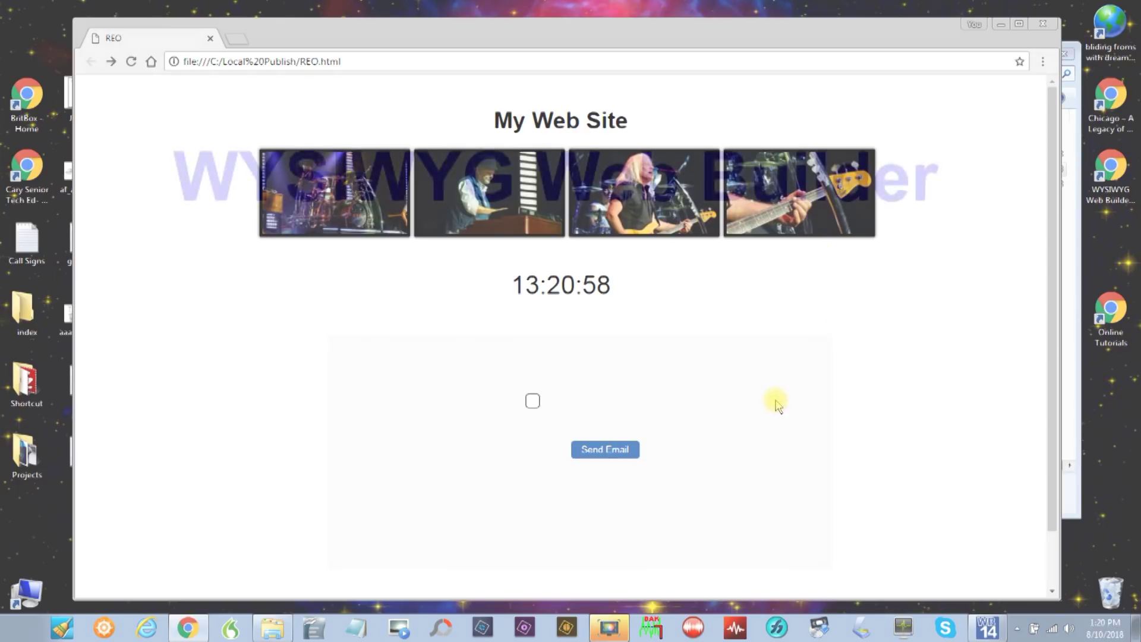